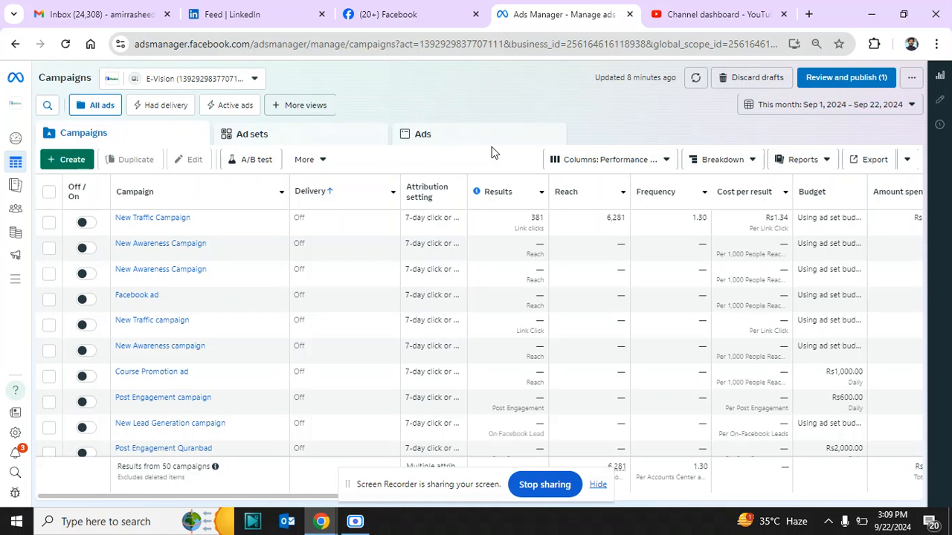
Create a new campaign with the Engagement objective, using the manual engagement campaign setup.
click(66, 161)
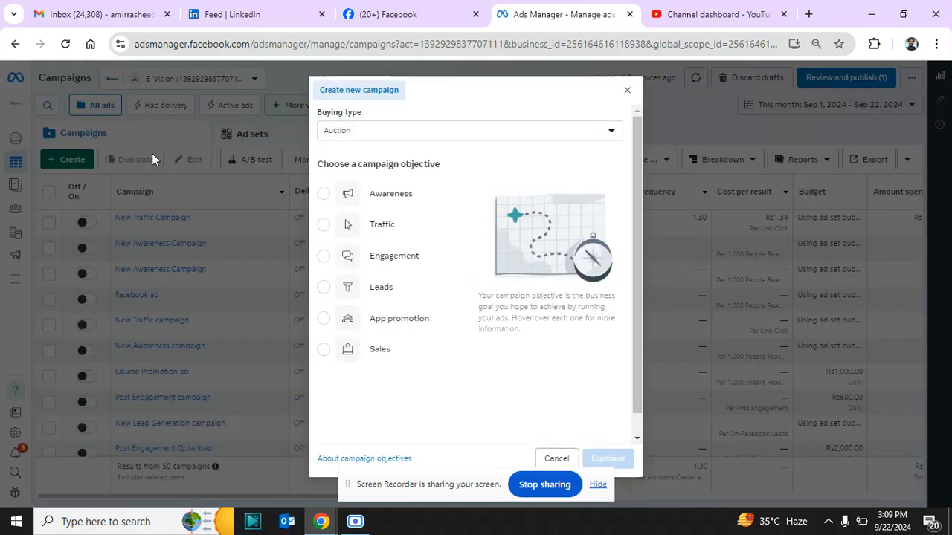
mouse_move(383, 203)
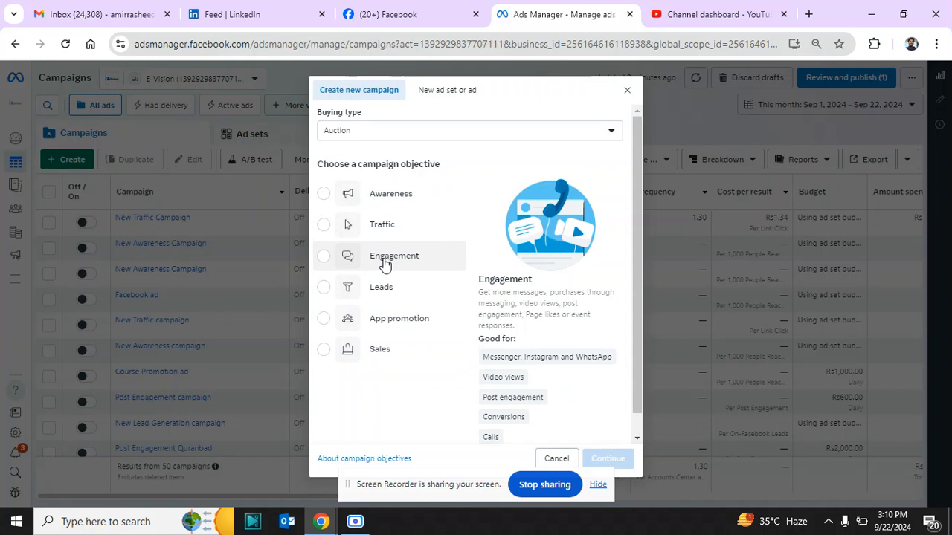
click(384, 263)
mouse_move(521, 396)
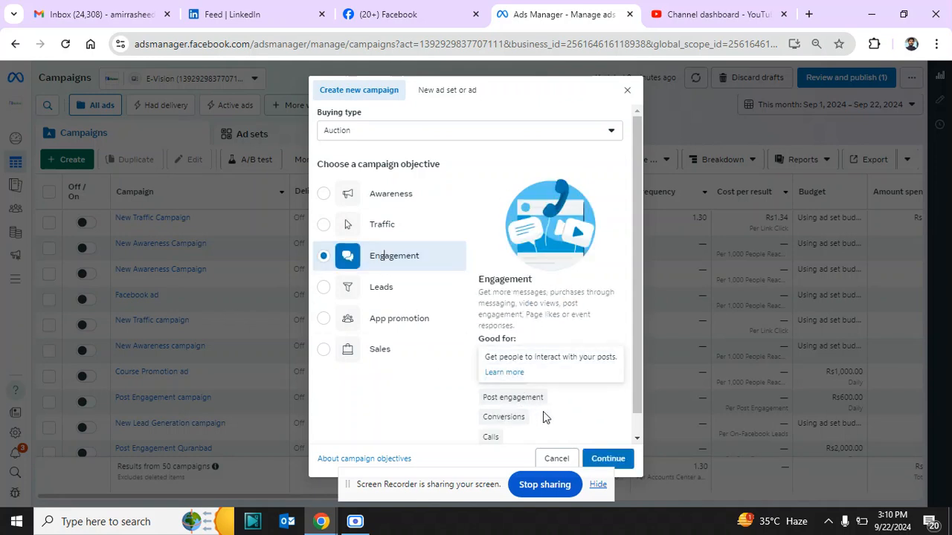
click(604, 459)
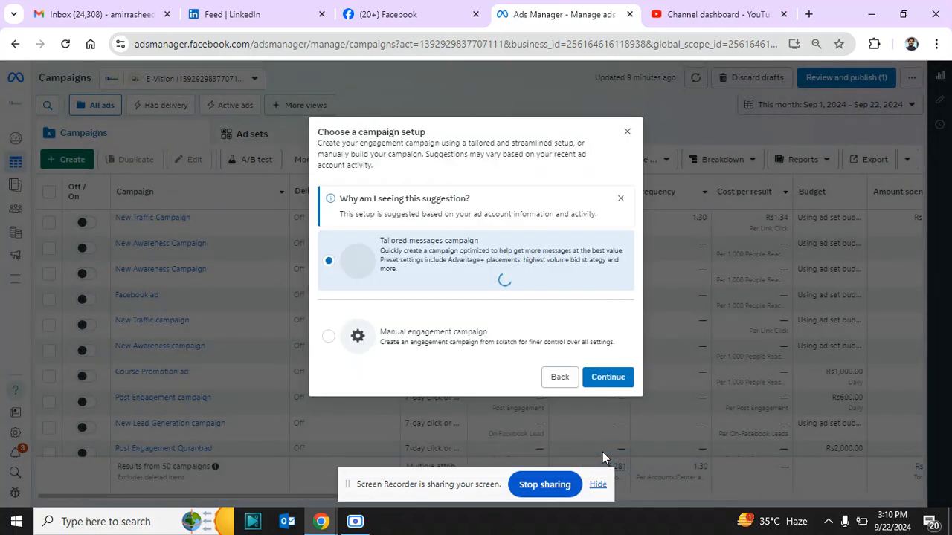
click(427, 339)
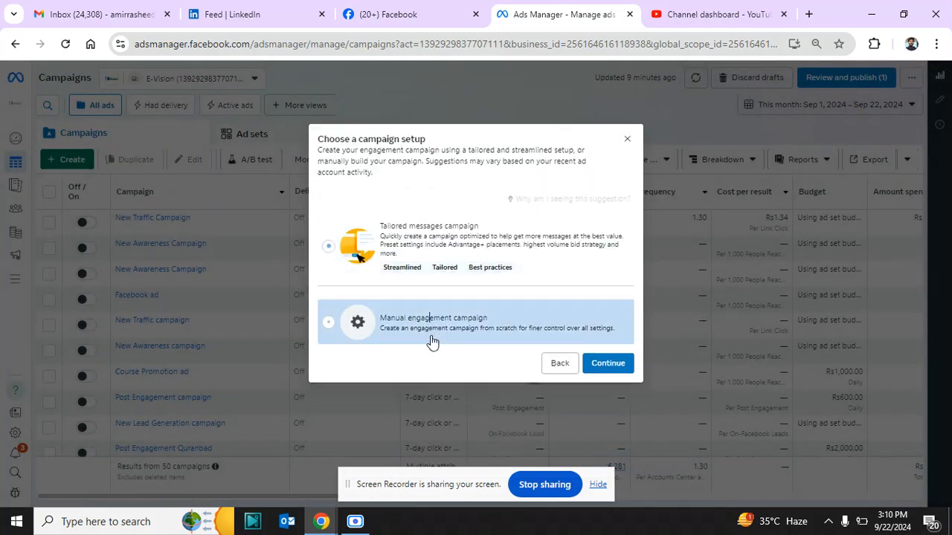
click(608, 364)
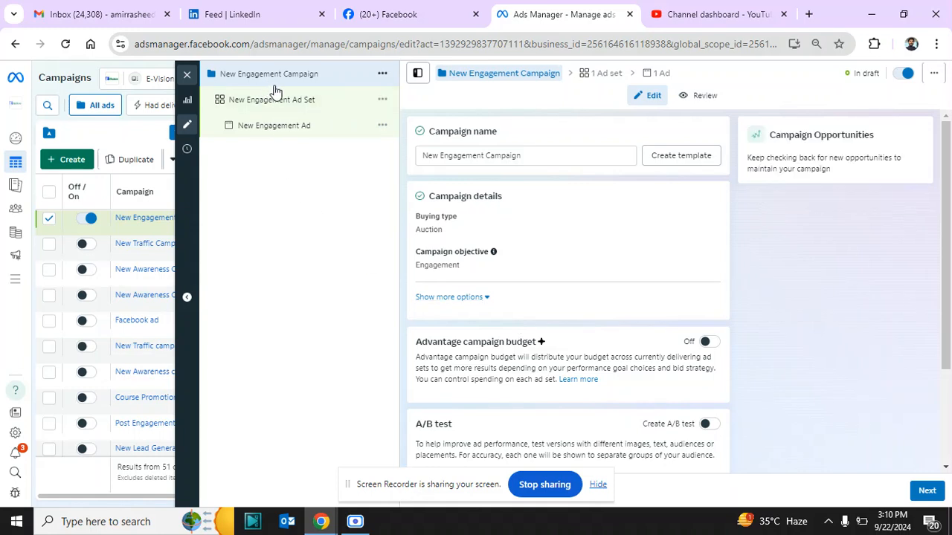
Rename the campaign as "New Eng 22 sep".
click(532, 159)
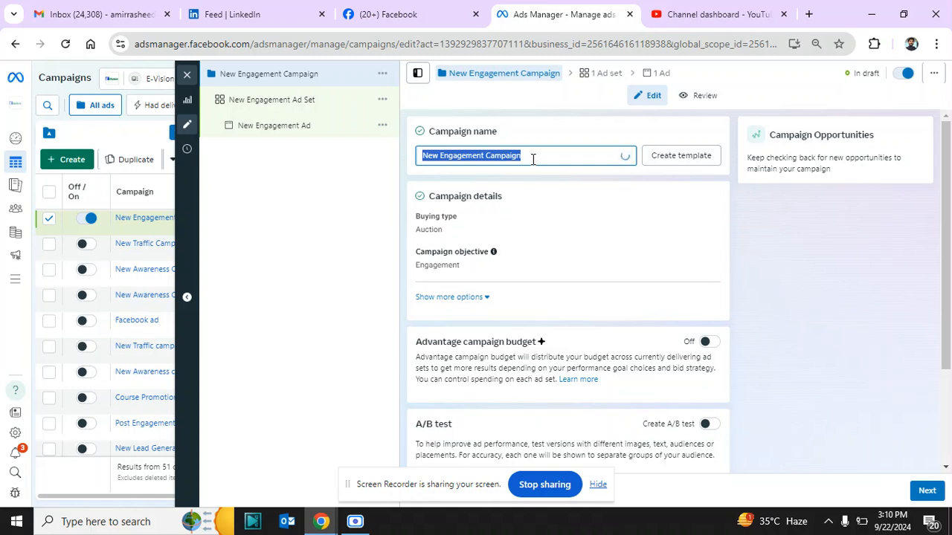
click(532, 159)
key(BackSpace)
key(BackSpace)
key(BackSpace)
key(BackSpace)
key(BackSpace)
key(BackSpace)
key(BackSpace)
key(BackSpace)
key(BackSpace)
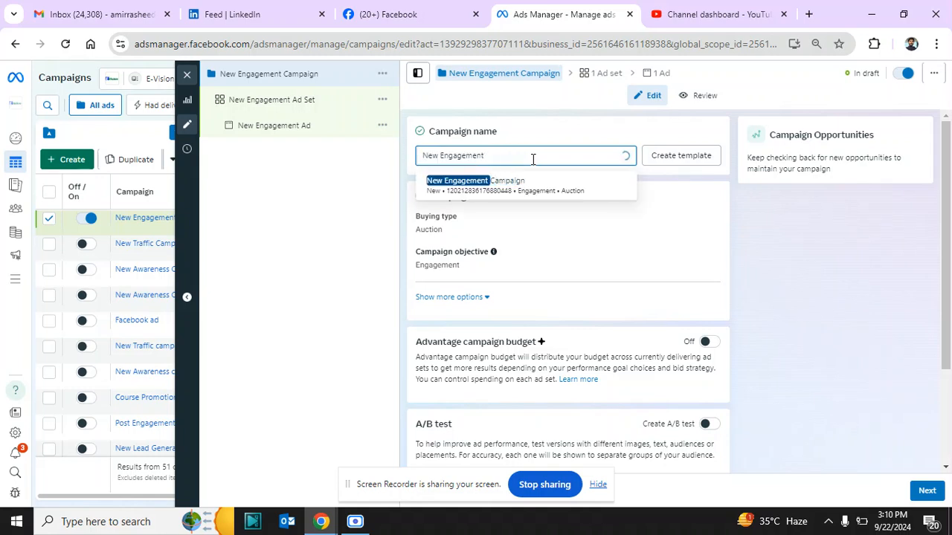
key(BackSpace)
key(BackSpace)
key(BackSpace)
key(BackSpace)
key(BackSpace)
key(BackSpace)
key(BackSpace)
text(22 sep)
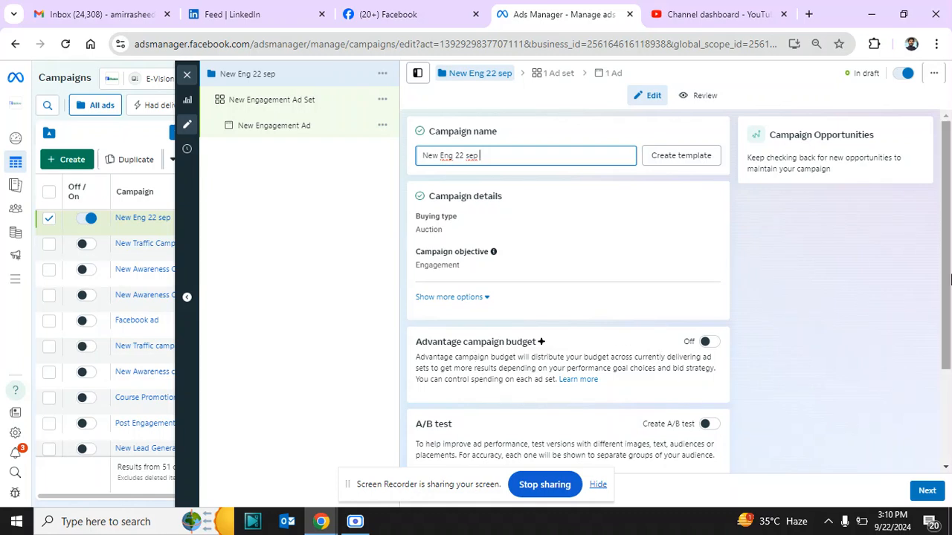
In the campaign's ad set, set the conversion location to On your ad and the engagement type to Post engagement.
scroll(946, 283, down, 2)
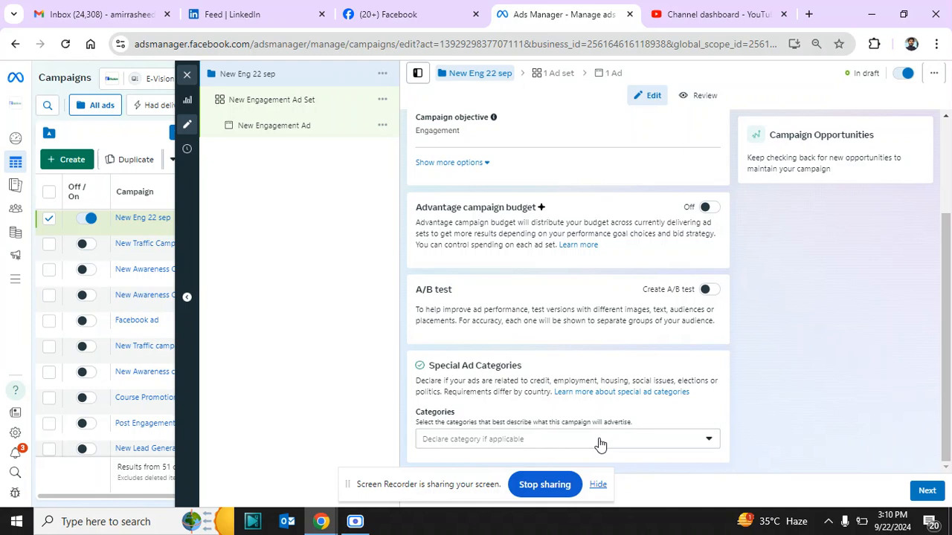
click(299, 107)
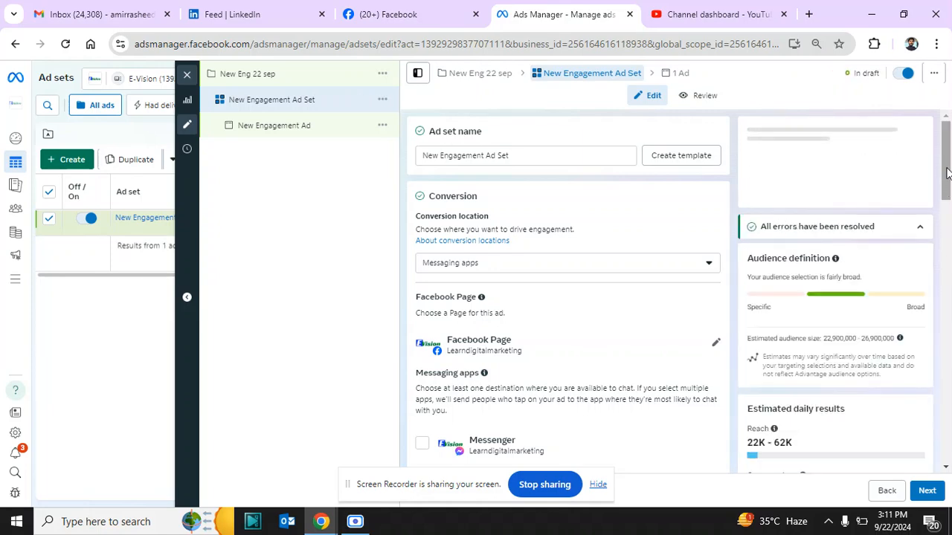
drag(947, 168, 949, 197)
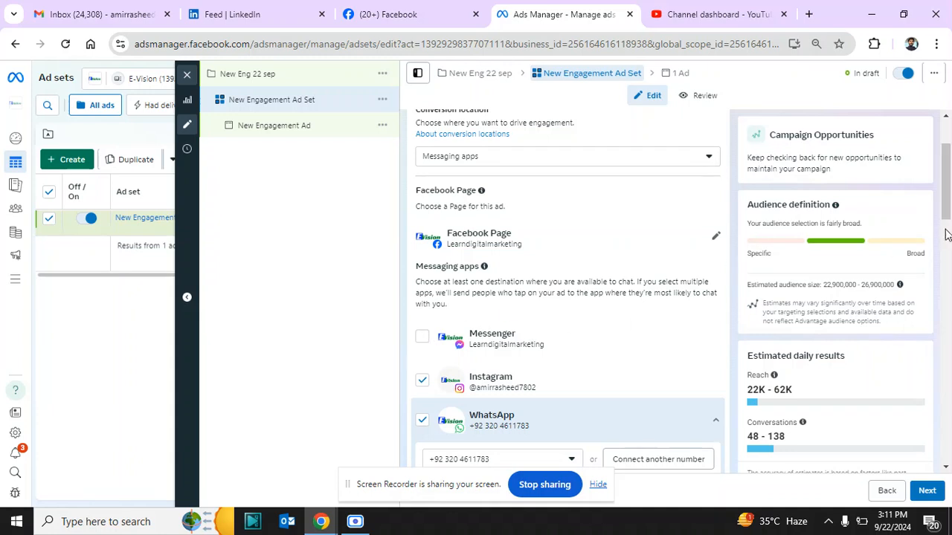
scroll(947, 204, up, 1)
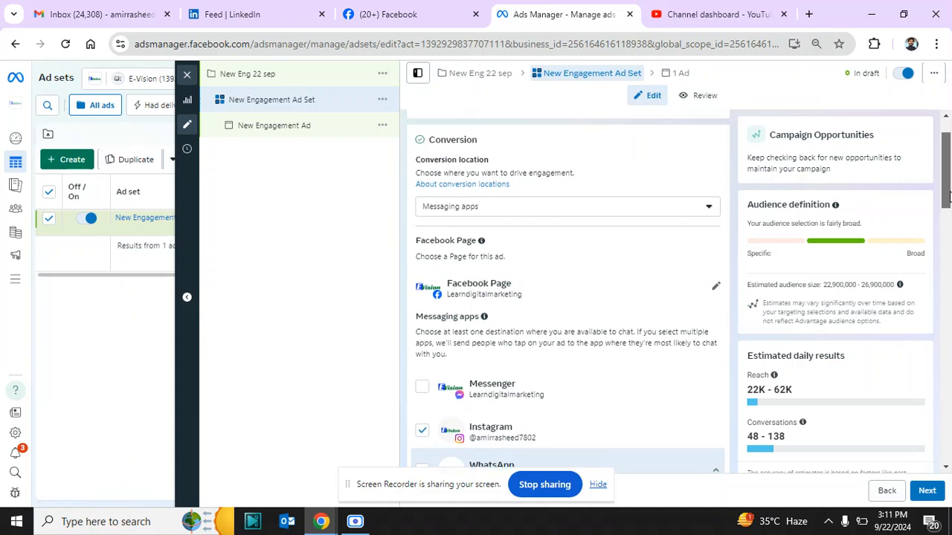
click(616, 240)
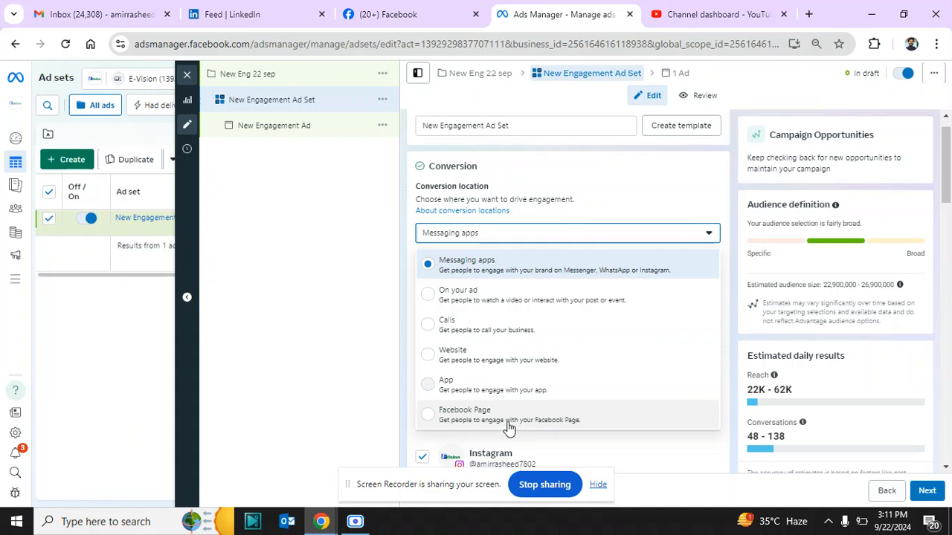
click(479, 301)
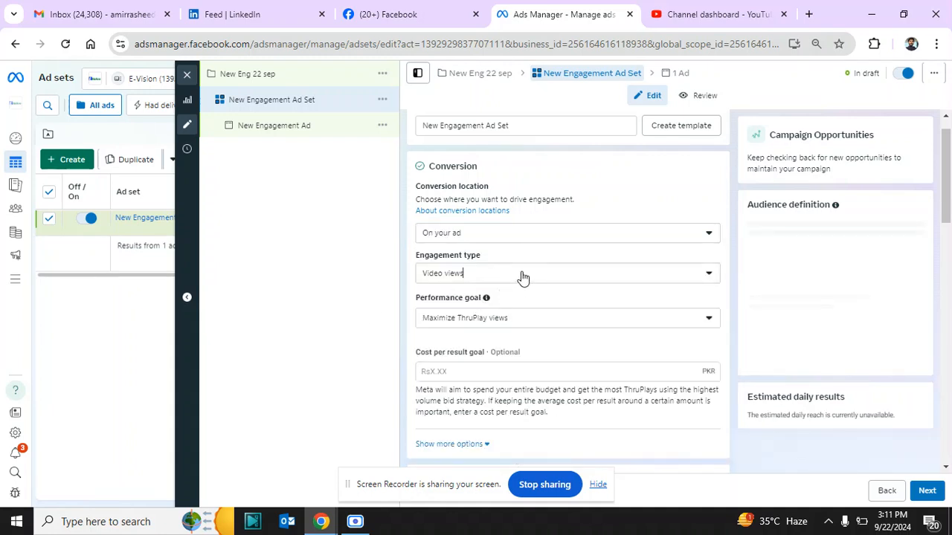
click(522, 276)
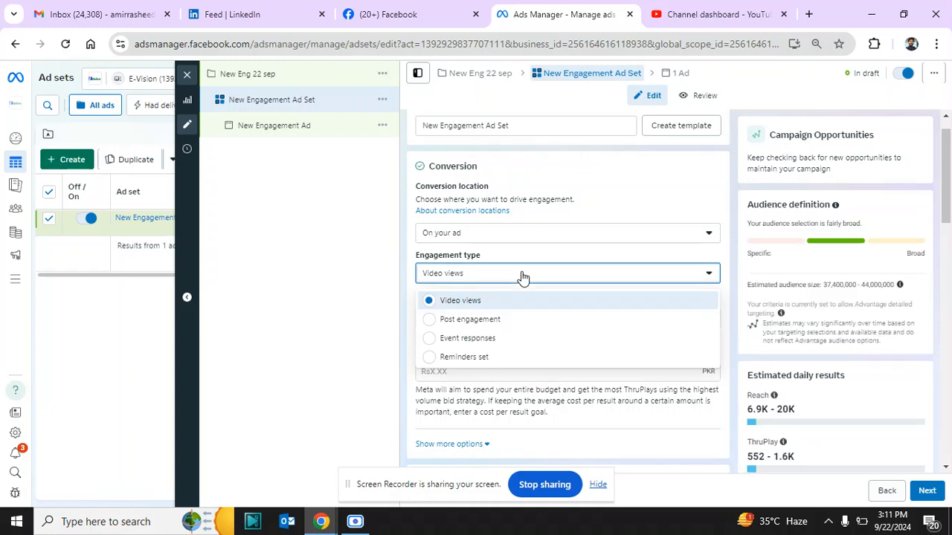
click(489, 319)
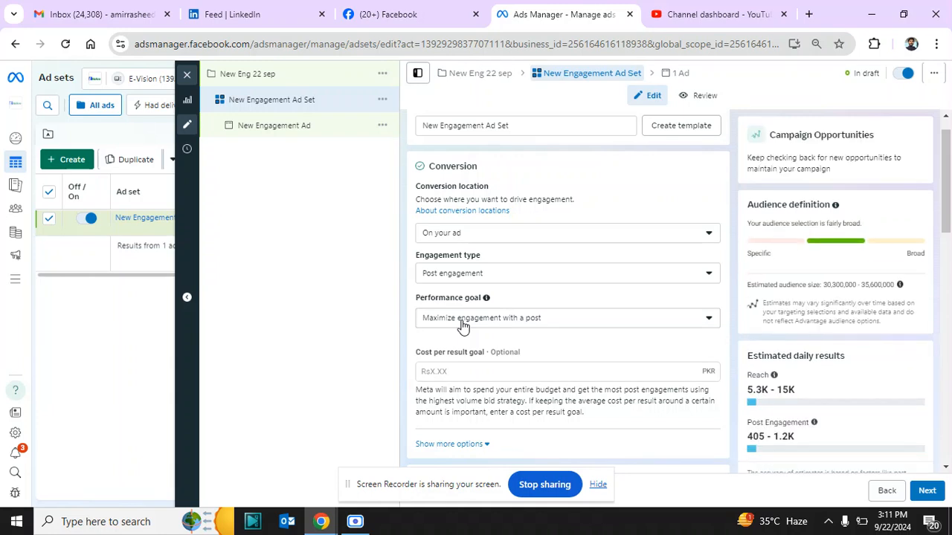
Switch the ad set to manual placements and exclude the Instagram platform.
drag(948, 198, 949, 424)
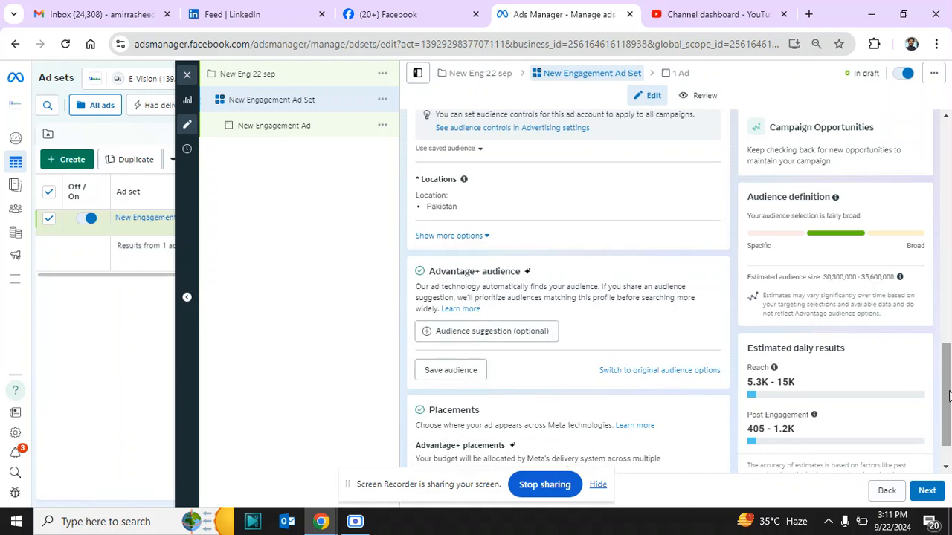
drag(948, 394, 948, 398)
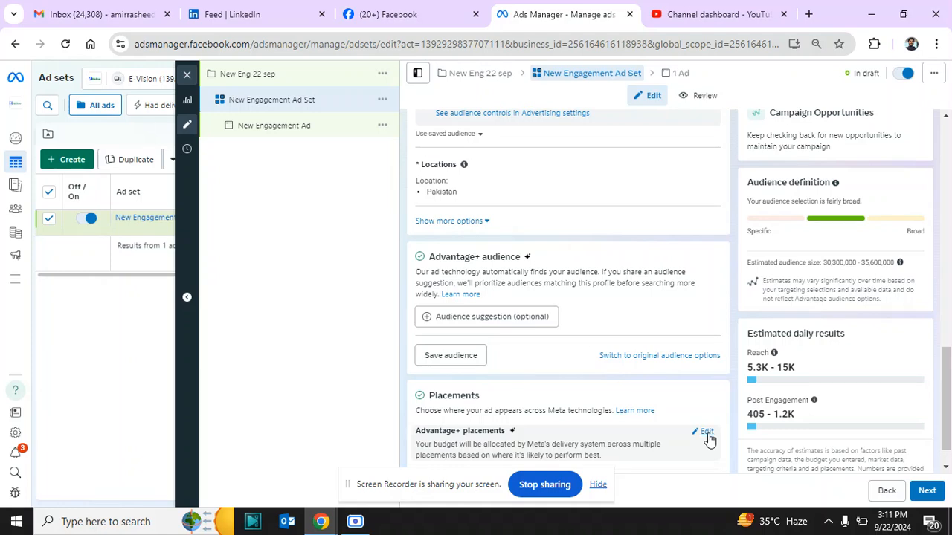
click(707, 435)
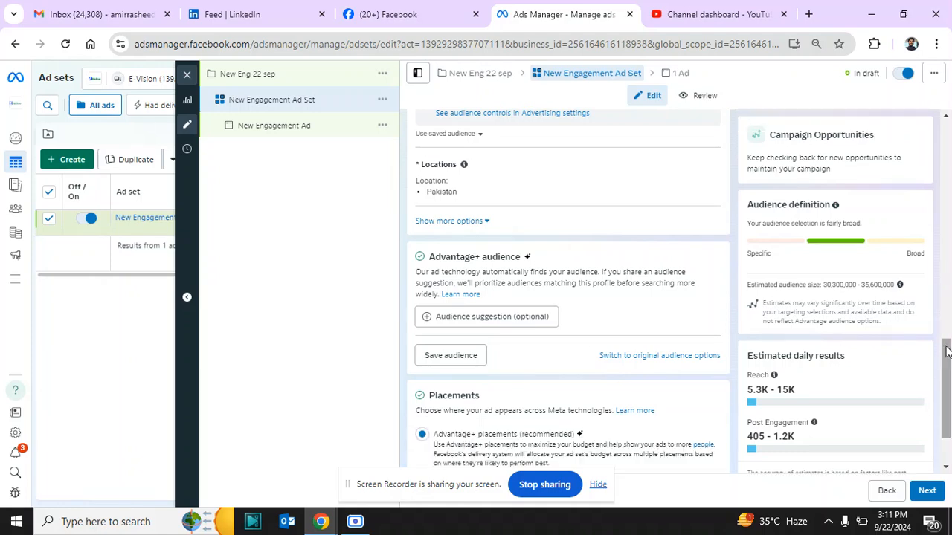
drag(947, 352, 947, 375)
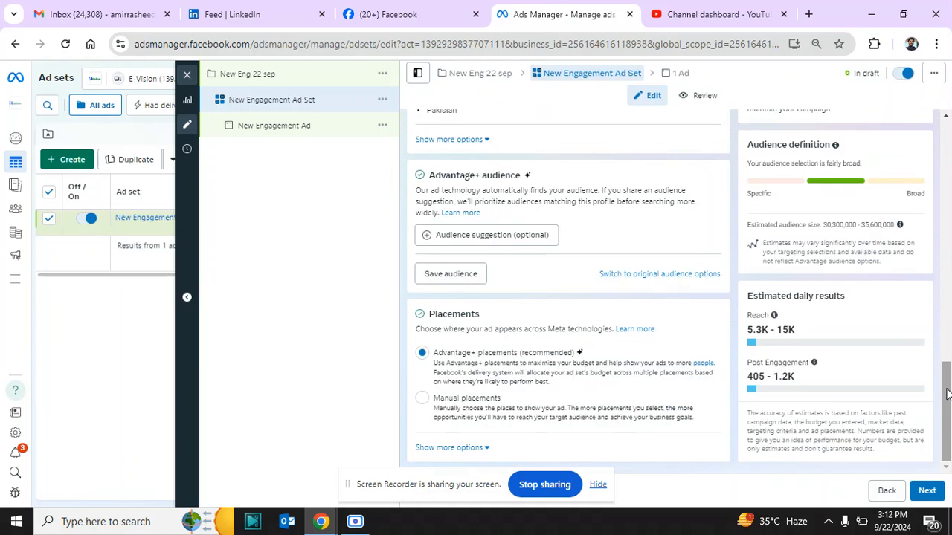
click(421, 397)
drag(947, 316, 950, 345)
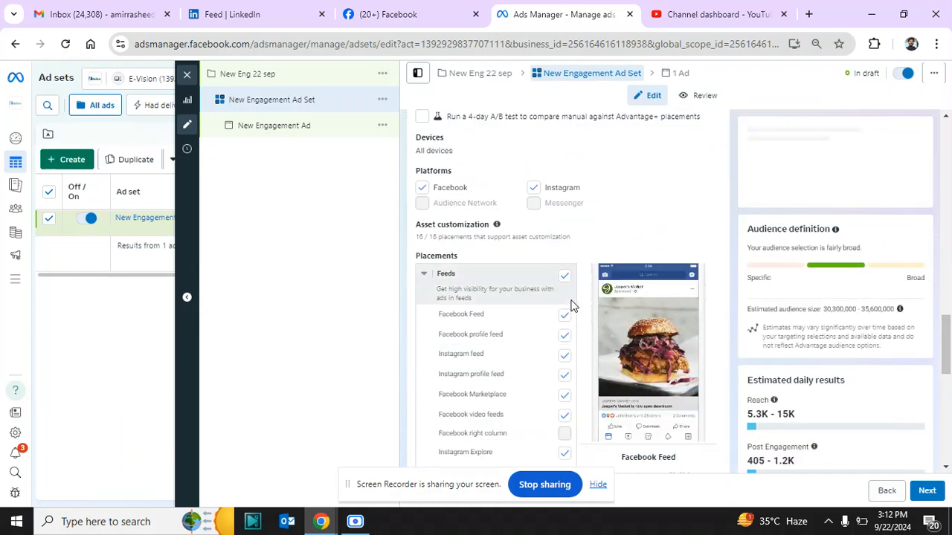
click(535, 191)
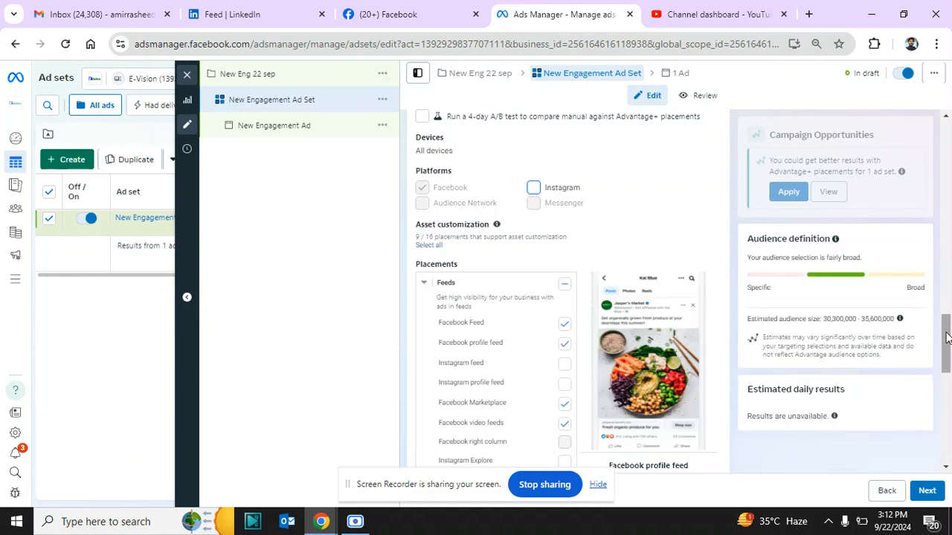
Deselect all Stories and Reels placements for the ad set.
scroll(599, 269, down, 3)
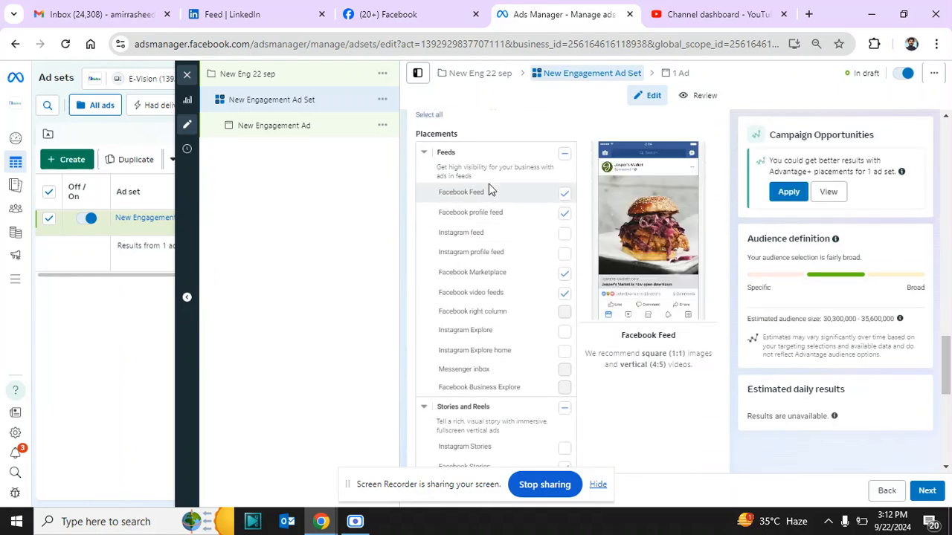
drag(948, 370, 947, 394)
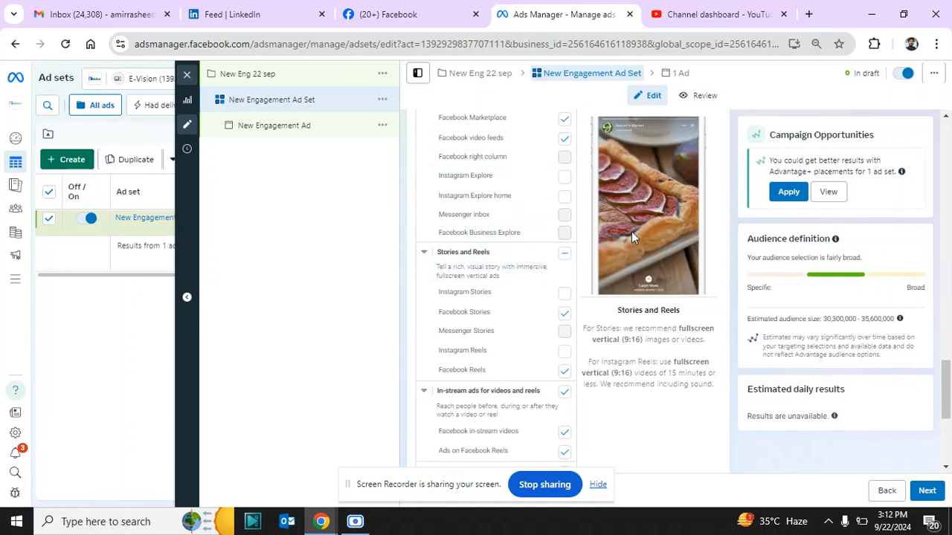
click(565, 255)
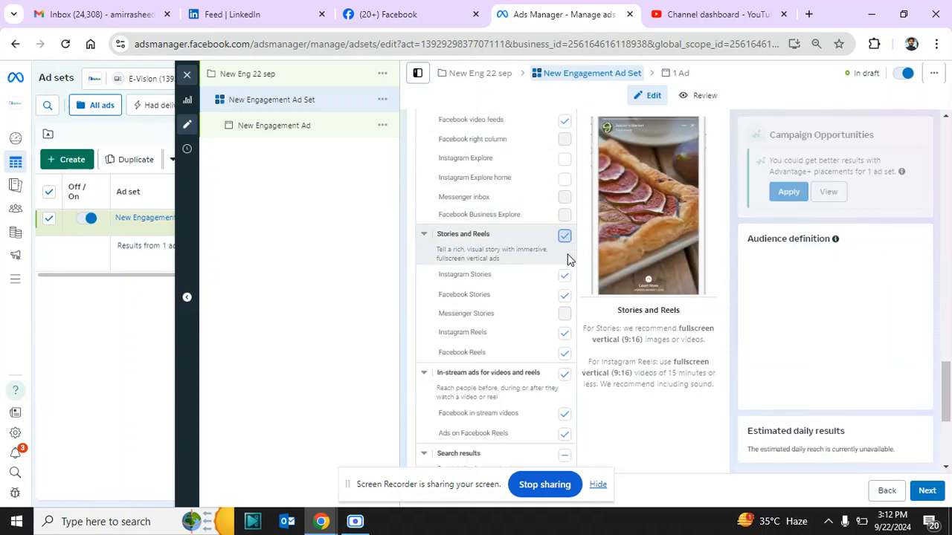
click(565, 255)
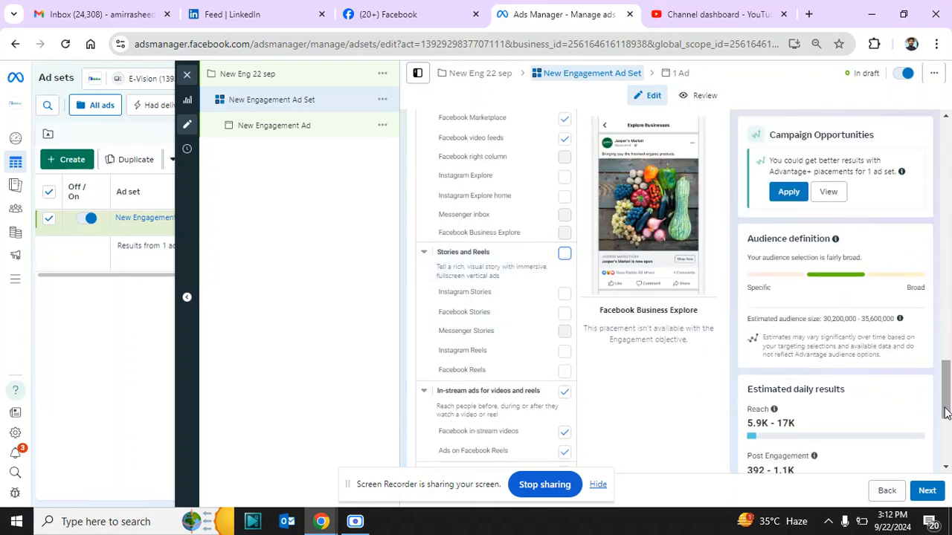
Examine the ad set's selected placements across all categories and the device options available for them.
scroll(944, 371, up, 2)
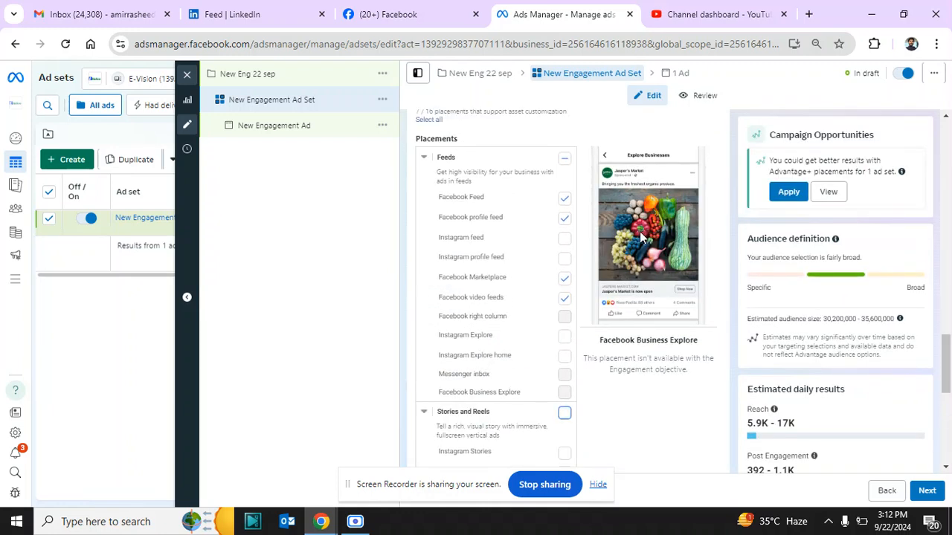
scroll(508, 305, down, 4)
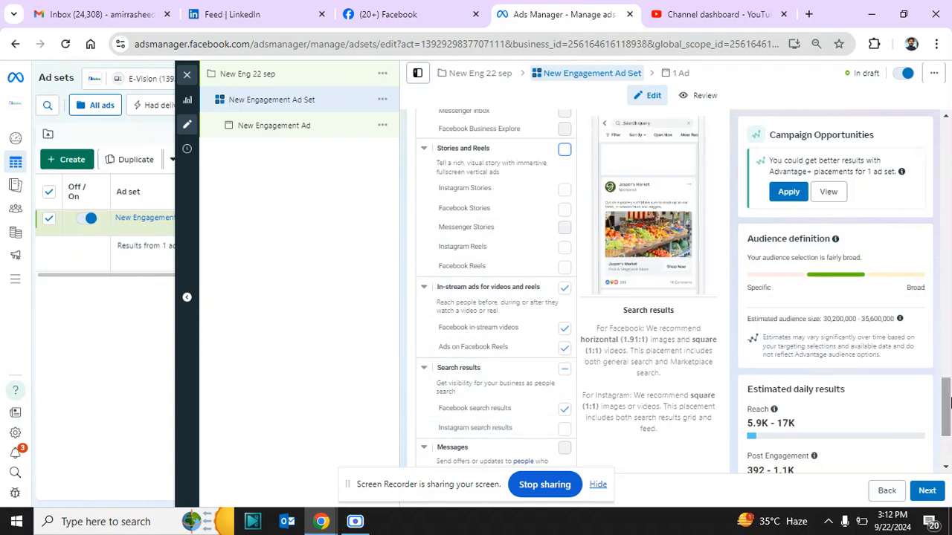
drag(948, 402, 929, 334)
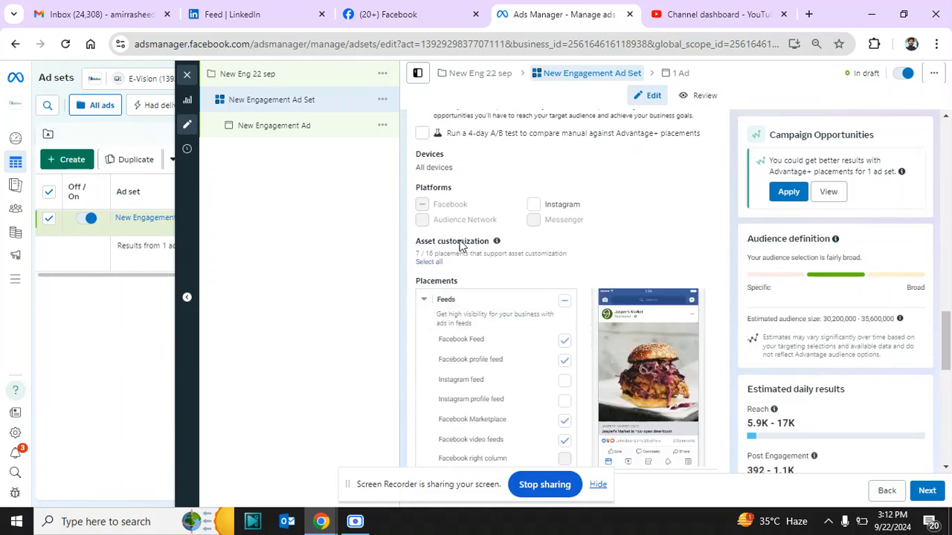
click(704, 155)
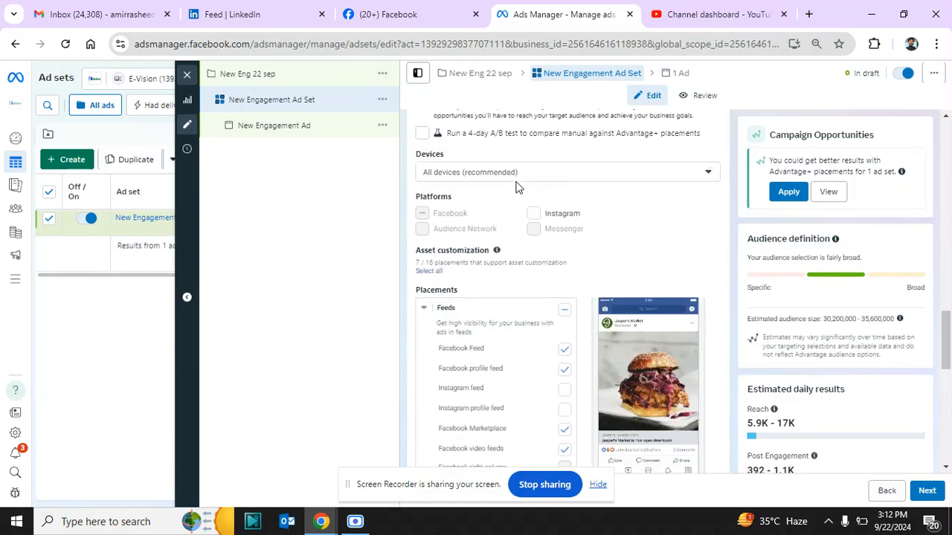
click(513, 176)
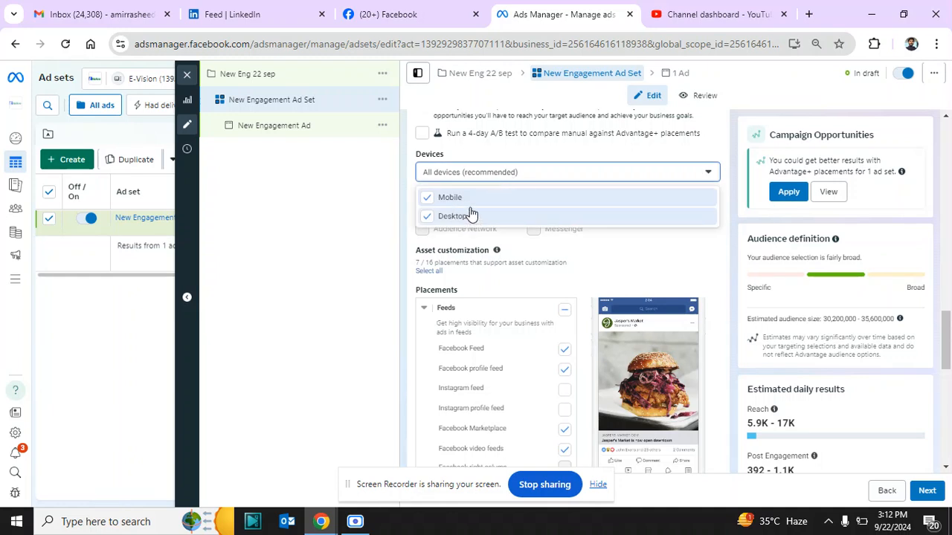
click(327, 262)
drag(950, 319, 949, 340)
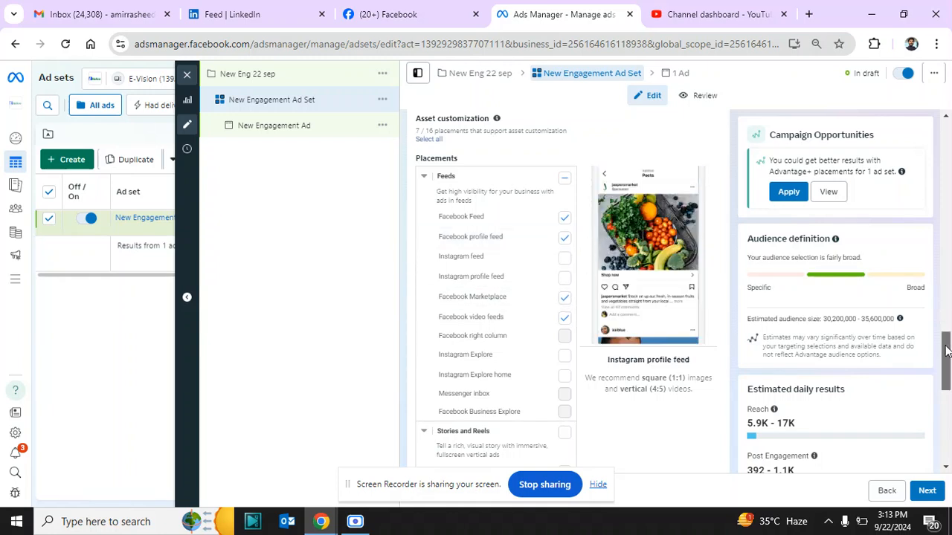
drag(946, 347, 945, 380)
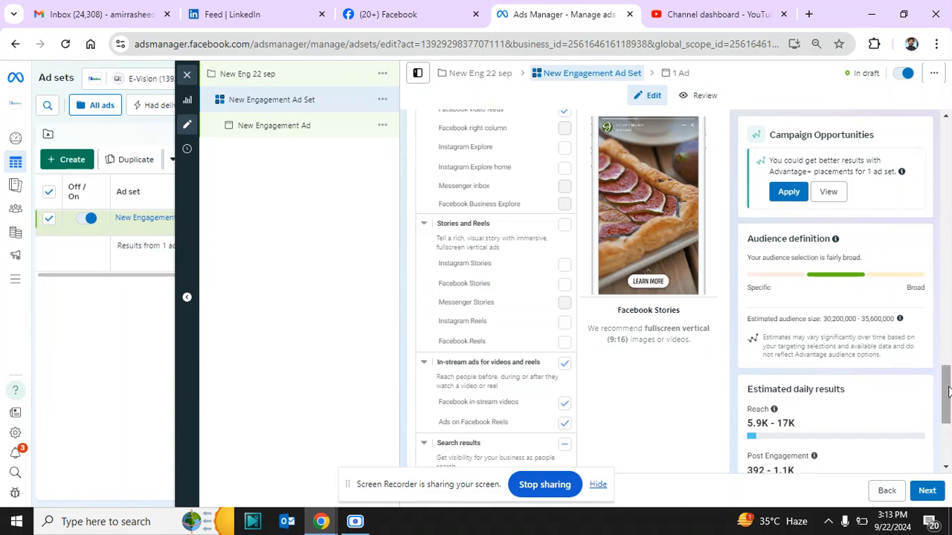
scroll(835, 336, up, 3)
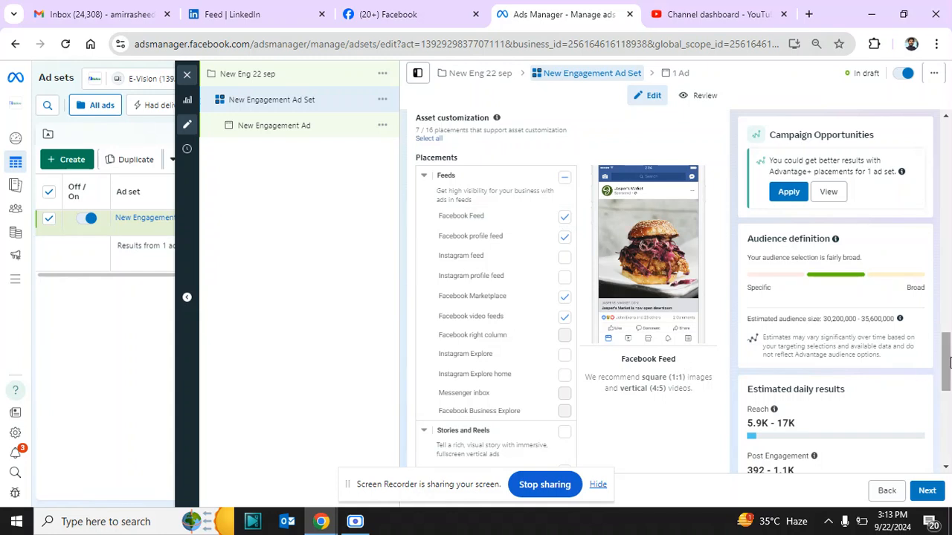
Open the ad under the engagement ad set and rename it "new eng 22 sep male carousal".
drag(947, 364, 950, 369)
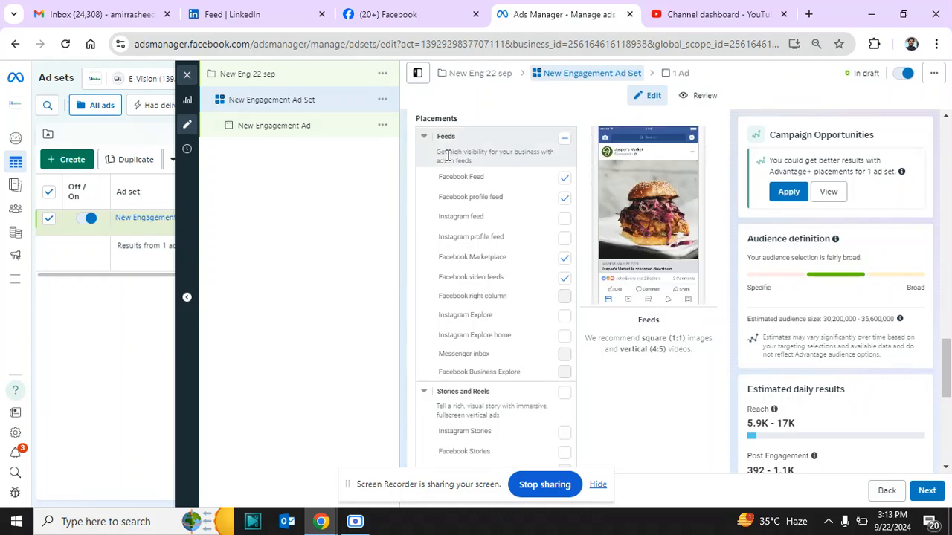
drag(945, 375, 947, 455)
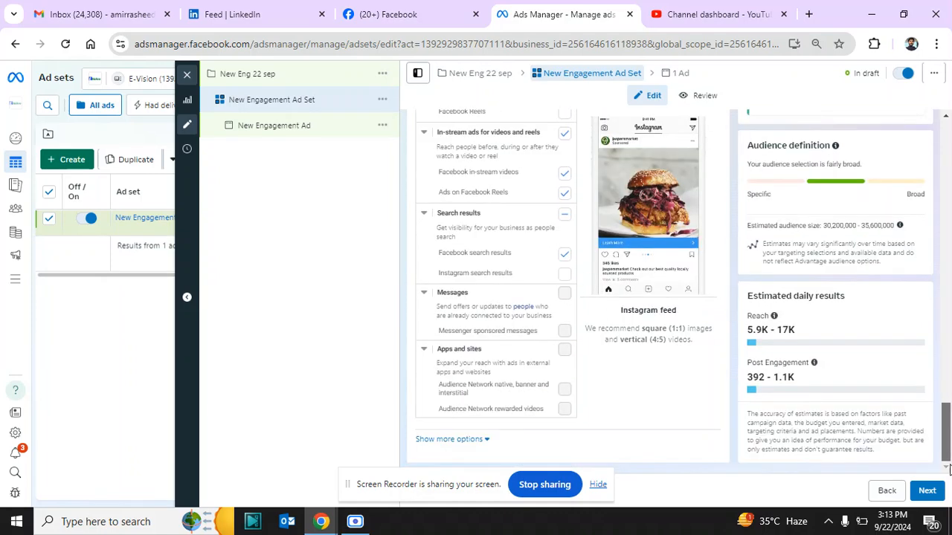
click(274, 128)
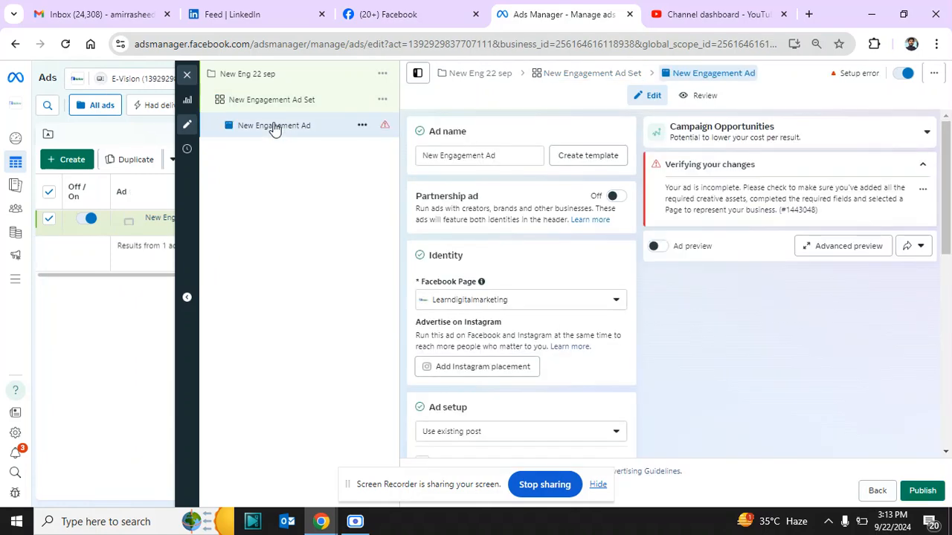
click(503, 156)
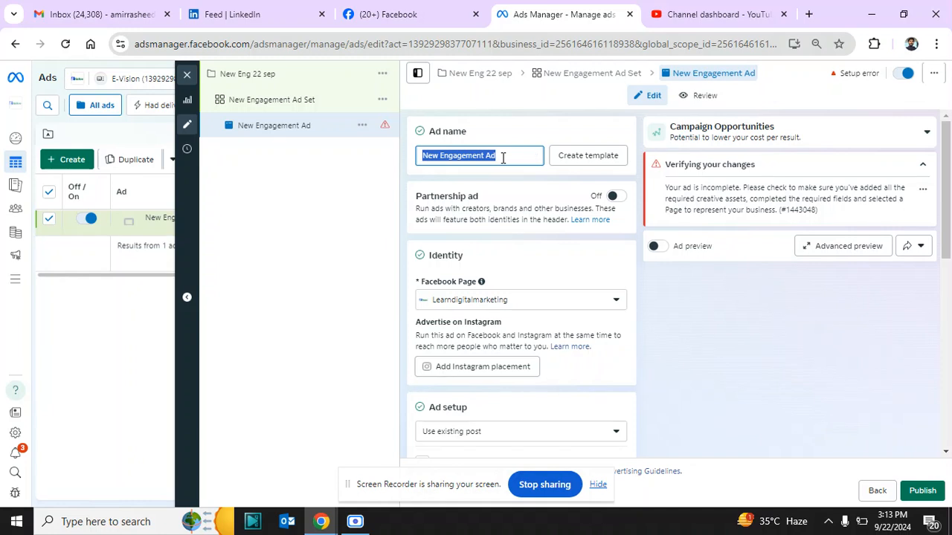
click(503, 156)
text(n)
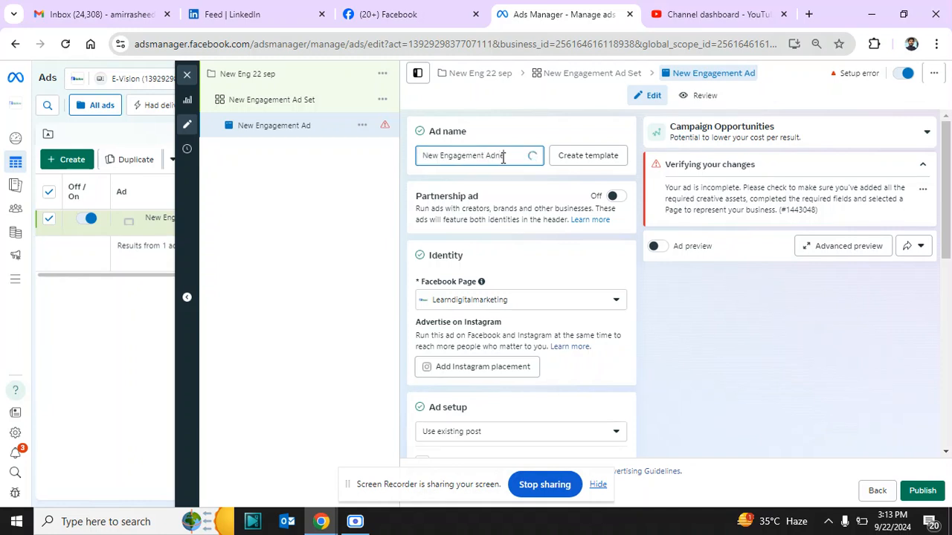
text(ew)
key(BackSpace)
key(BackSpace)
key(BackSpace)
key(BackSpace)
key(BackSpace)
key(BackSpace)
key(BackSpace)
key(BackSpace)
key(BackSpace)
key(BackSpace)
key(BackSpace)
key(BackSpace)
key(BackSpace)
key(BackSpace)
key(BackSpace)
key(BackSpace)
key(BackSpace)
key(BackSpace)
key(BackSpace)
key(BackSpace)
text(new )
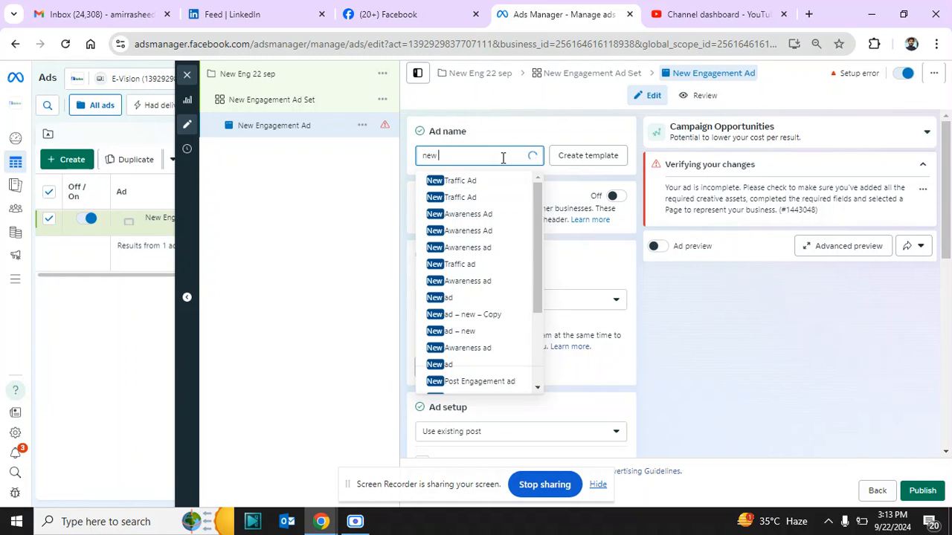
text(eng )
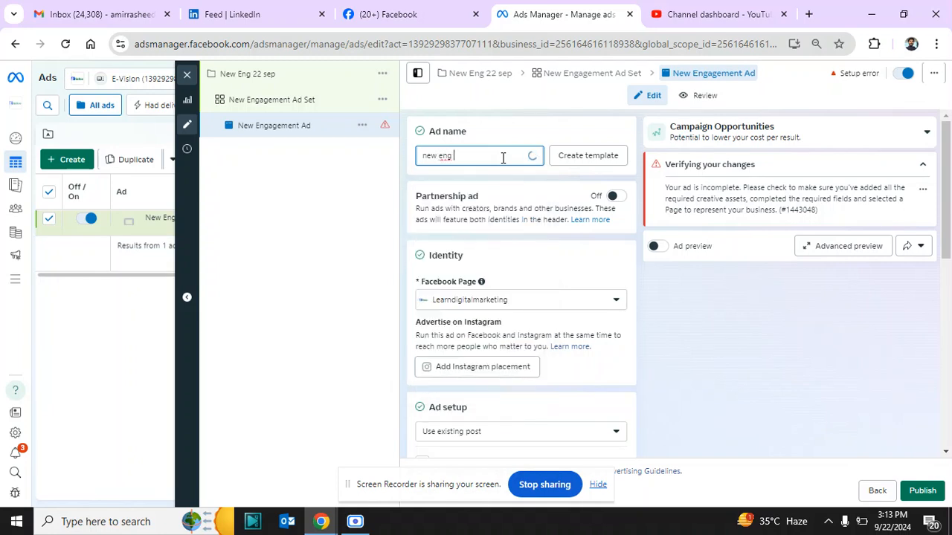
text(22 s)
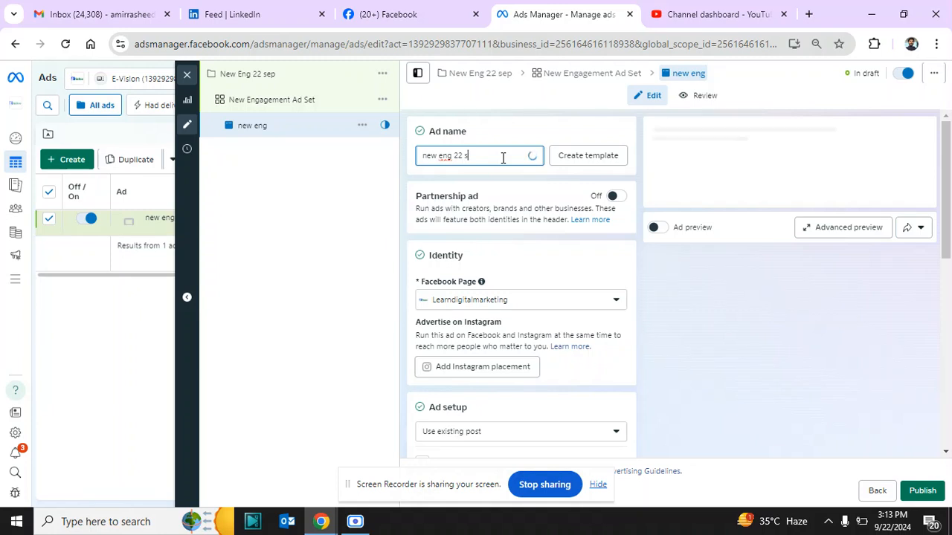
text(ep ma)
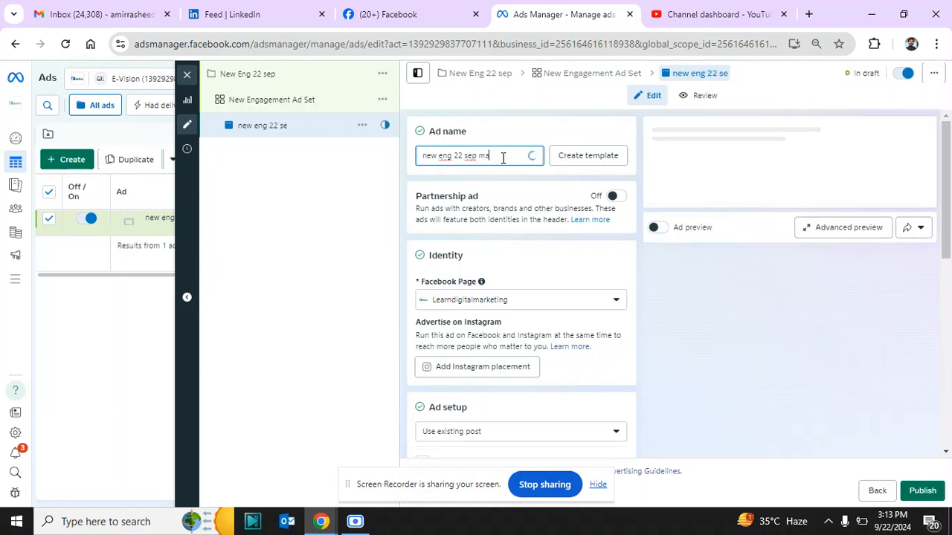
text(le )
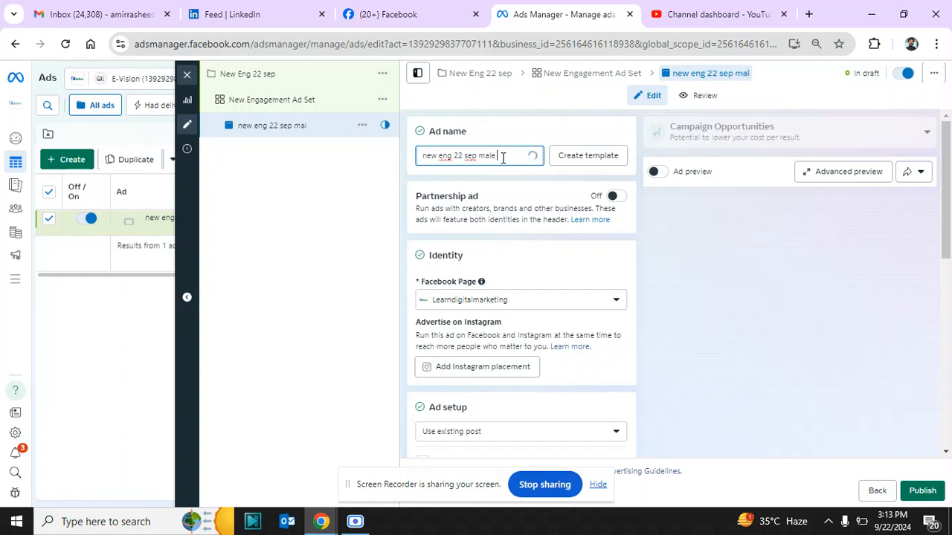
text(carousal)
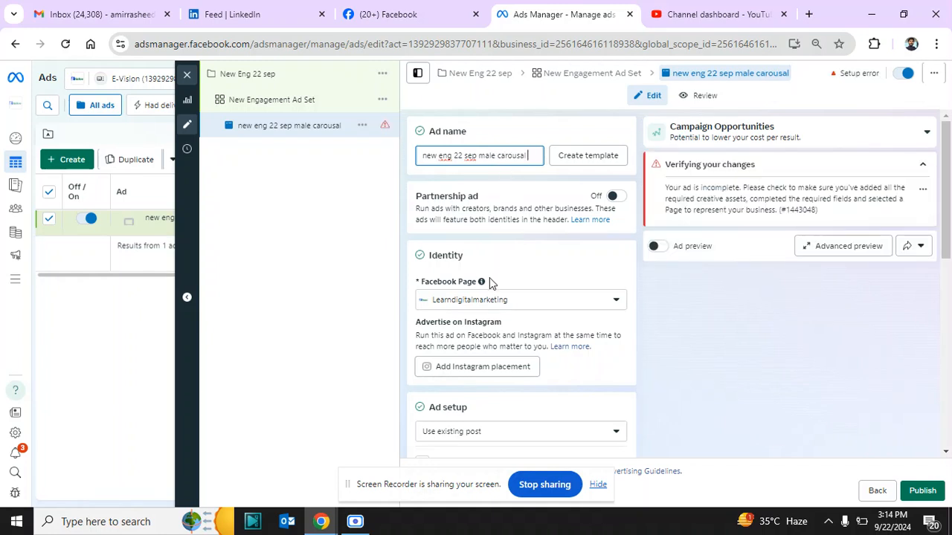
Keep Learndigitalmarketing as the ad's Facebook Page and Use existing post as its setup, and disable multi-advertiser ads.
click(492, 307)
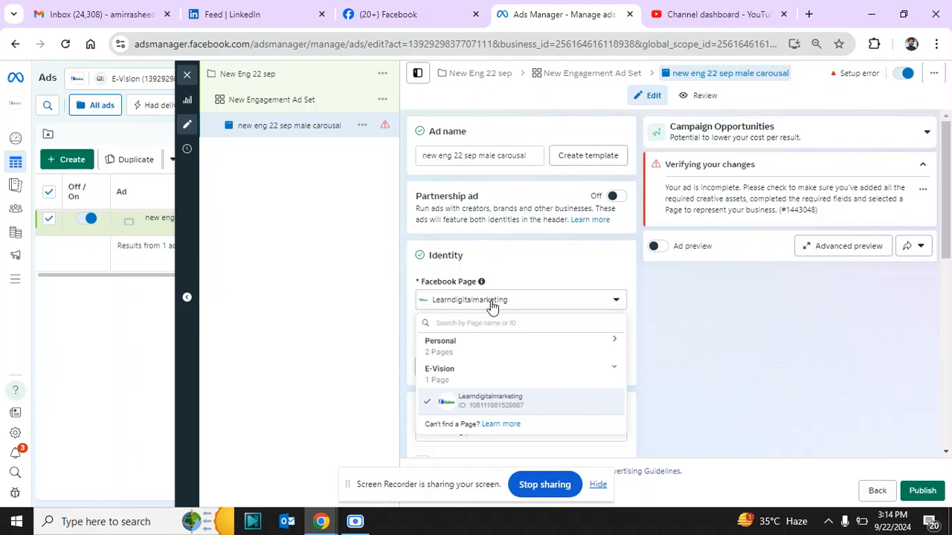
click(492, 307)
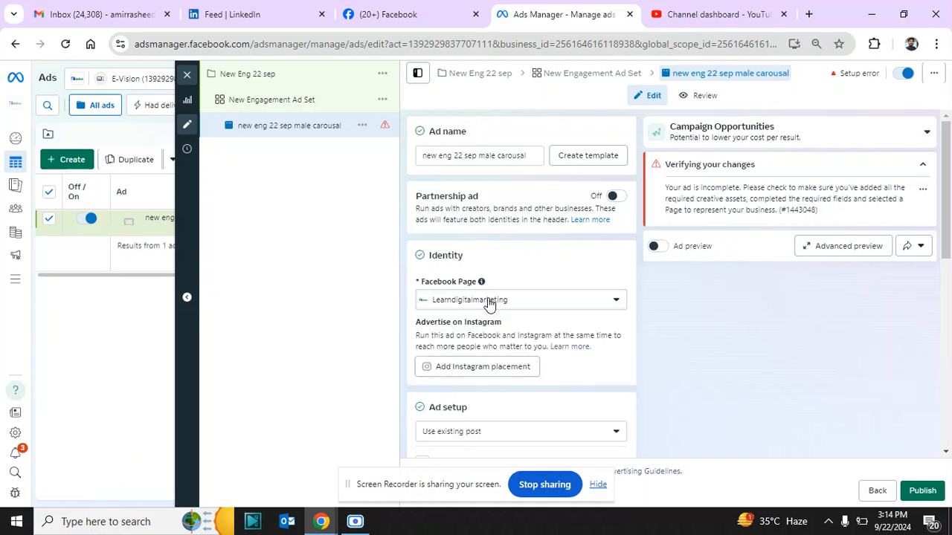
drag(947, 232, 949, 320)
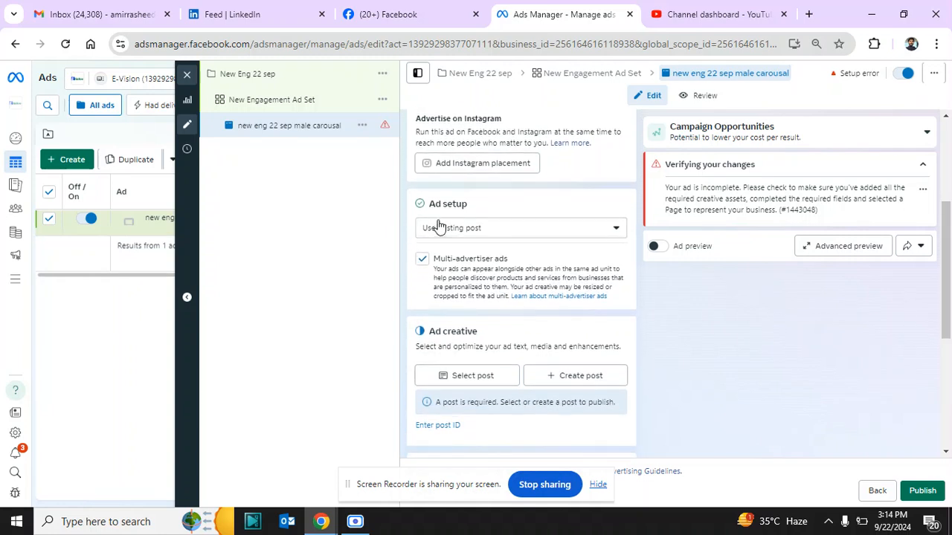
click(475, 232)
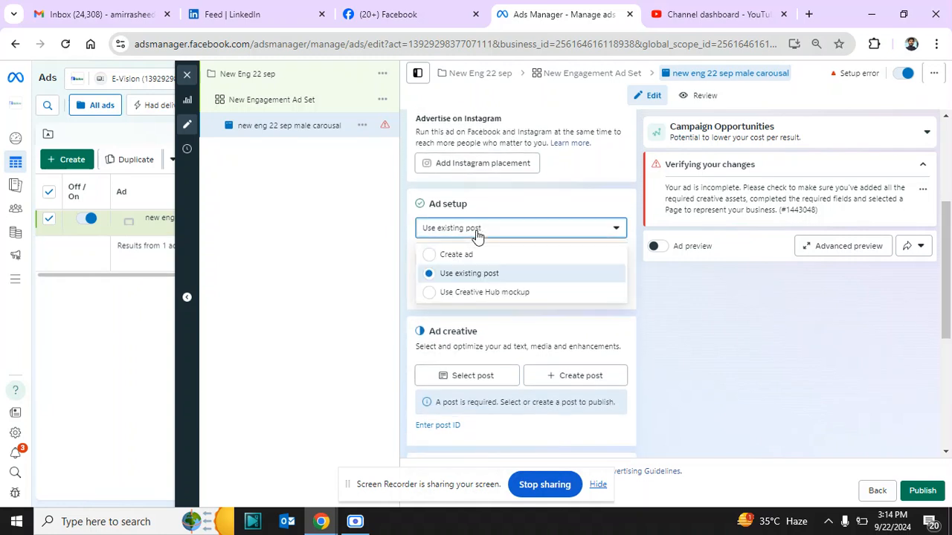
click(491, 275)
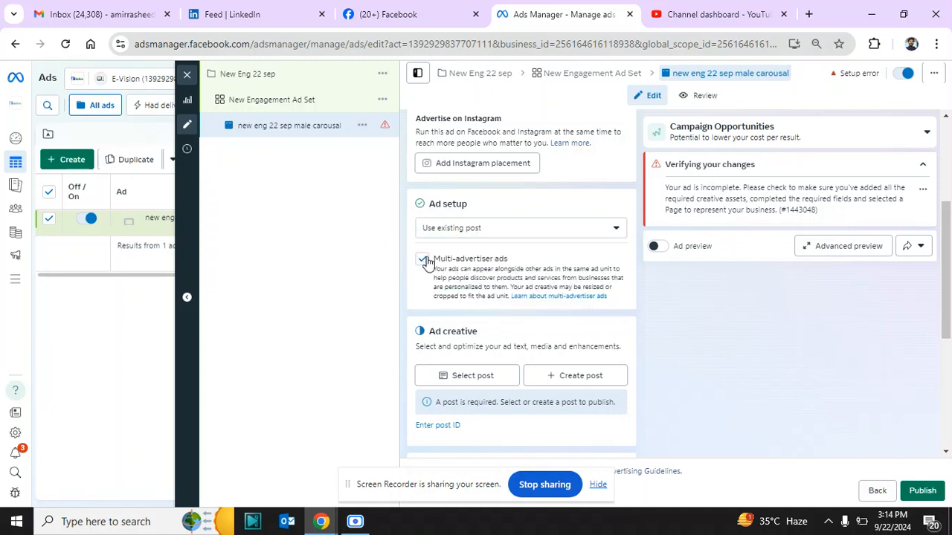
click(422, 259)
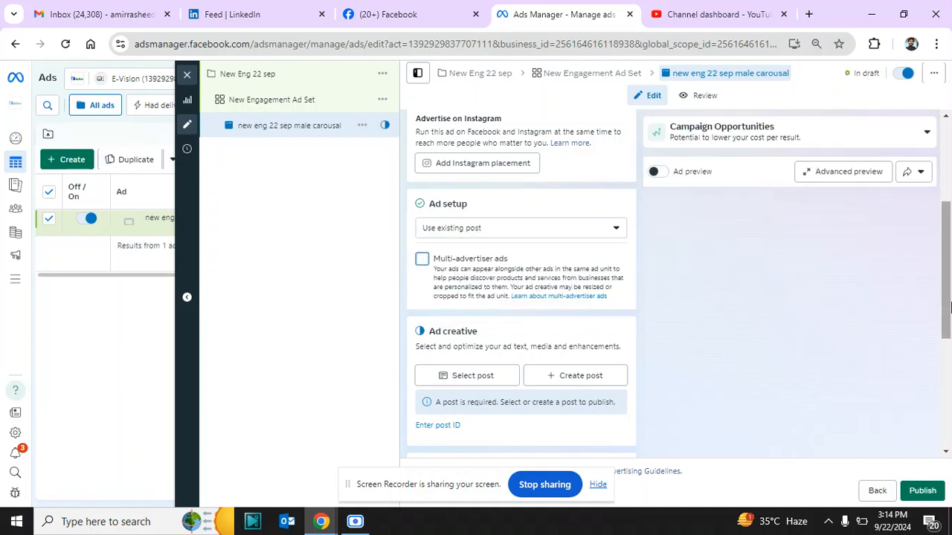
Select the existing Facebook post "Do you want to Increase your #InstagramFollowers" from Sep 21, 2024 as the ad creative.
scroll(949, 322, down, 1)
scroll(949, 321, down, 1)
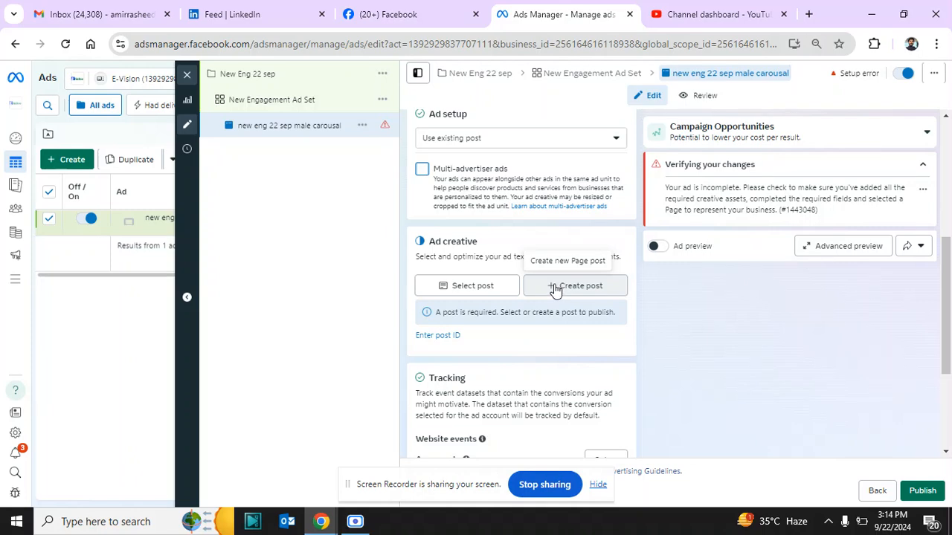
click(499, 292)
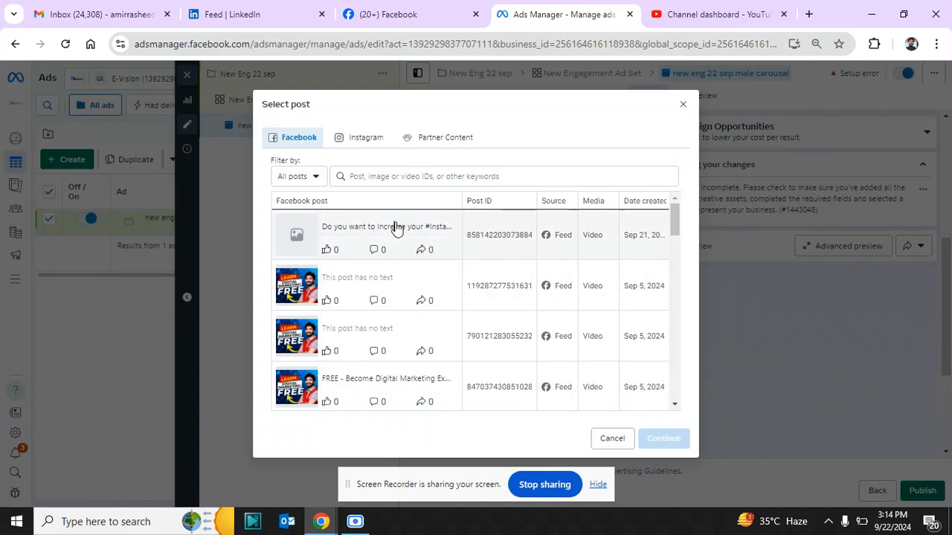
click(396, 228)
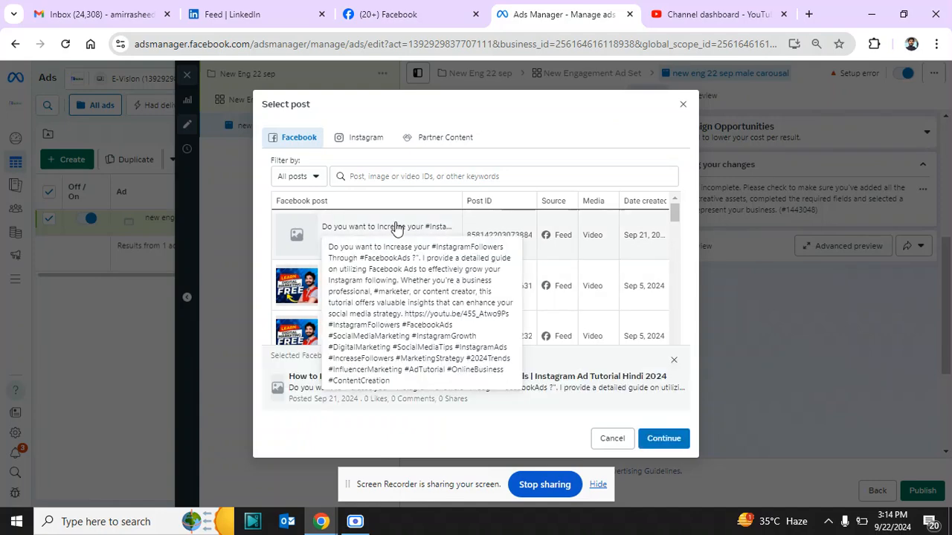
click(662, 439)
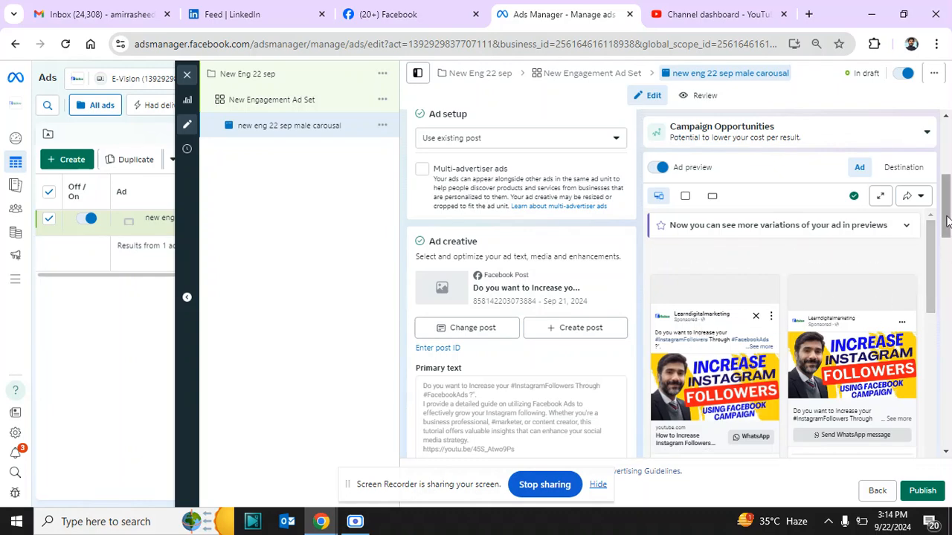
Try to change the post's call to action to Learn more with the advertiser's website URL.
drag(946, 214, 947, 320)
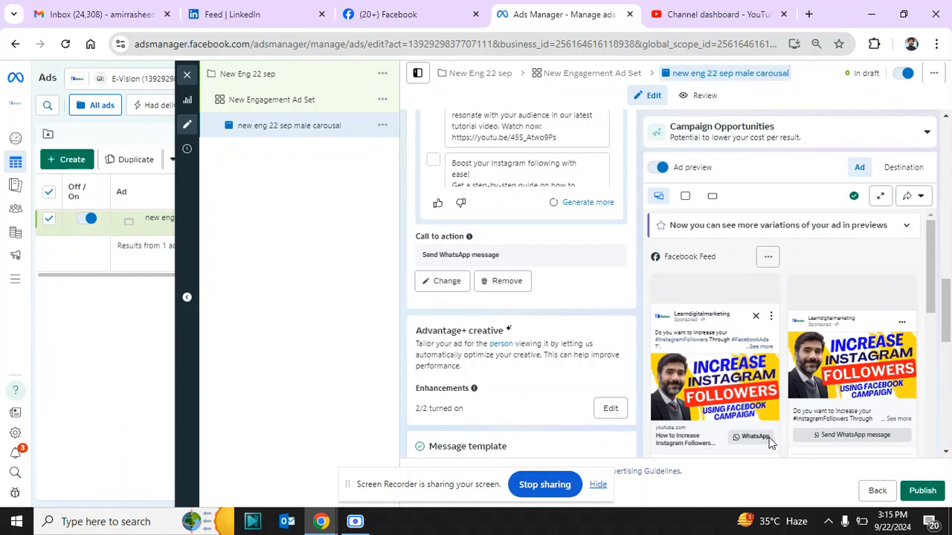
click(444, 283)
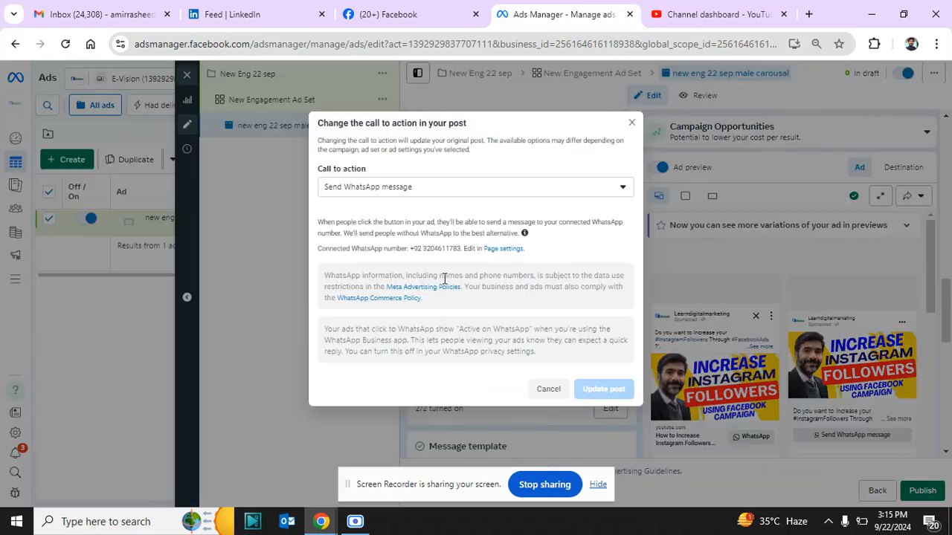
click(421, 188)
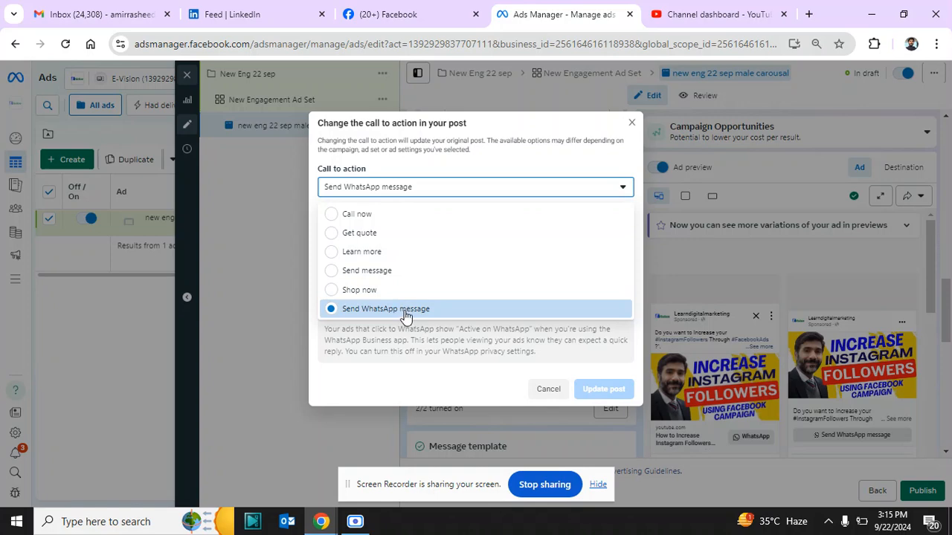
click(385, 253)
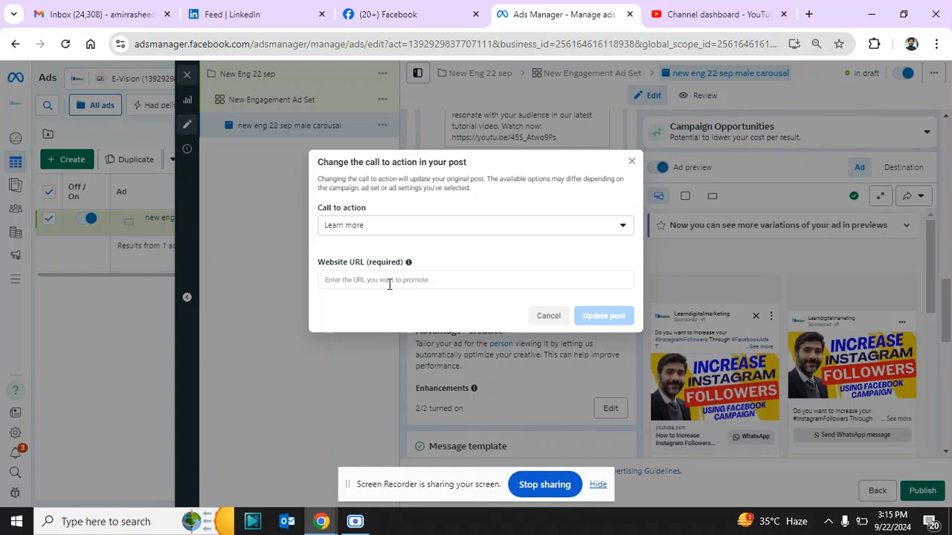
click(388, 284)
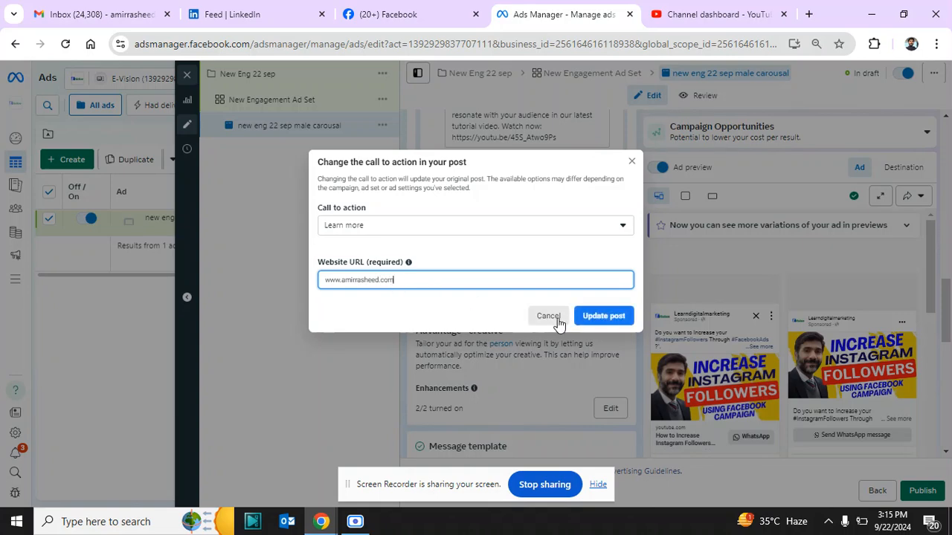
click(600, 321)
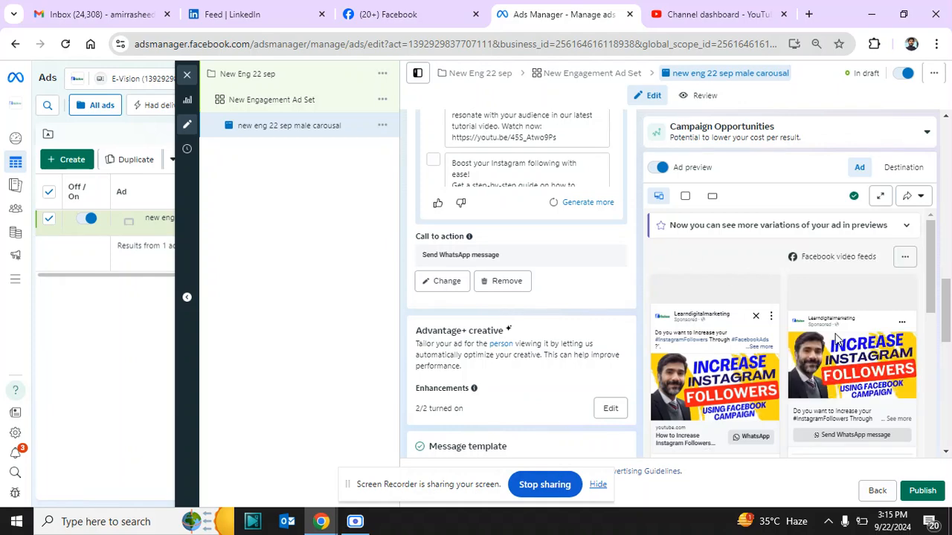
In the ad's message template, remove the questions "Can I learn more about your business?" and "Can you tell me more about your ad?".
drag(946, 298, 946, 318)
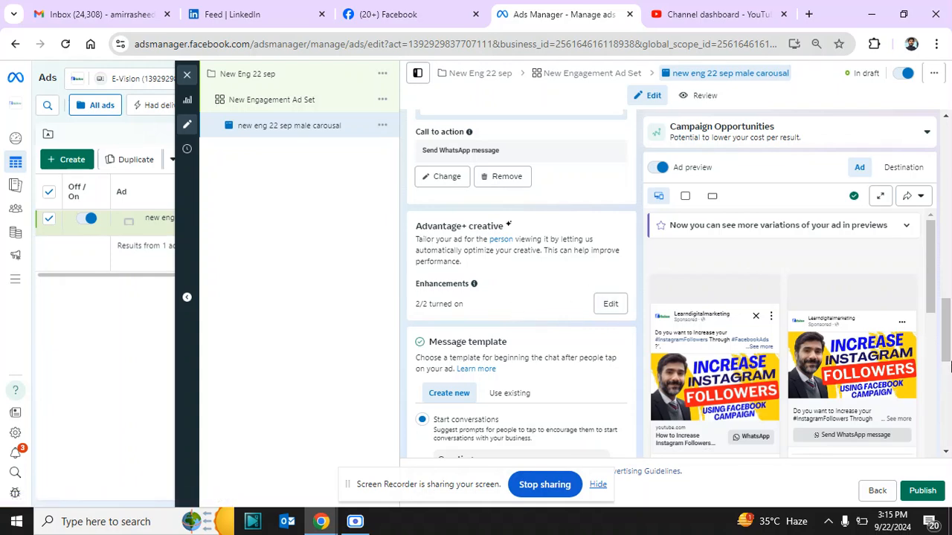
mouse_move(947, 349)
mouse_down()
mouse_move(945, 382)
mouse_move(926, 253)
mouse_move(931, 186)
mouse_move(946, 334)
mouse_up()
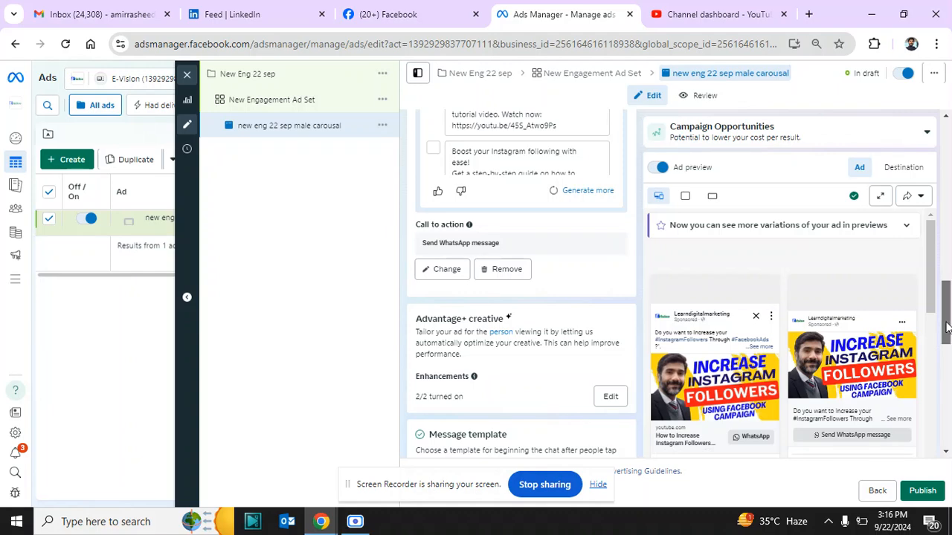
drag(946, 327, 947, 389)
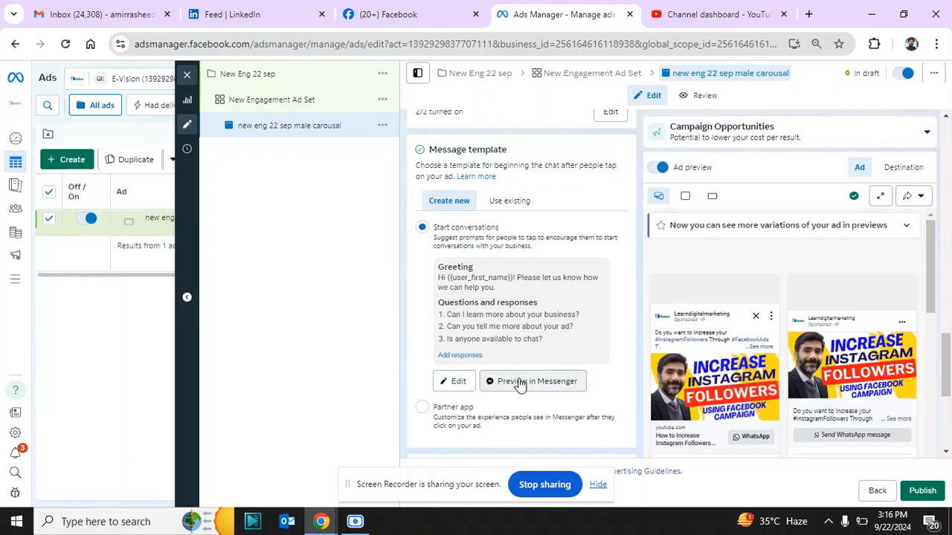
click(454, 387)
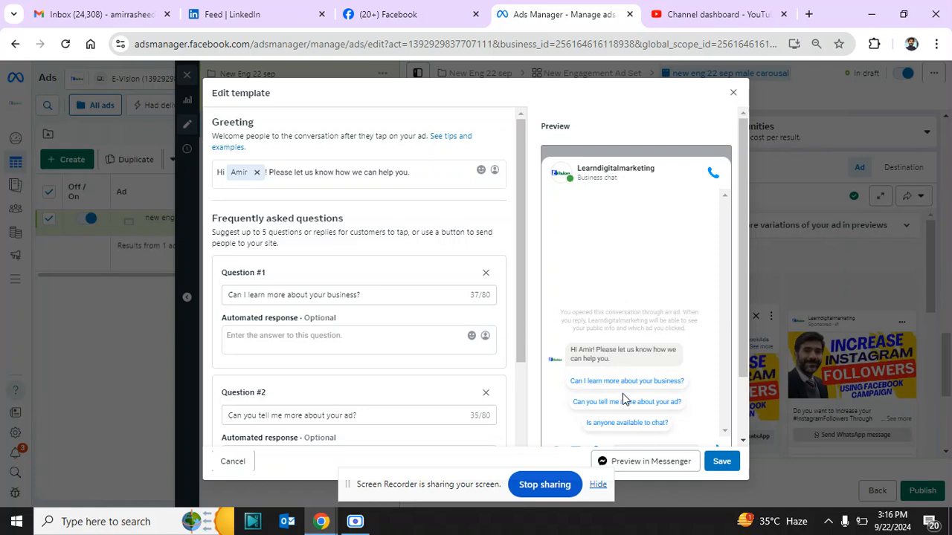
click(487, 275)
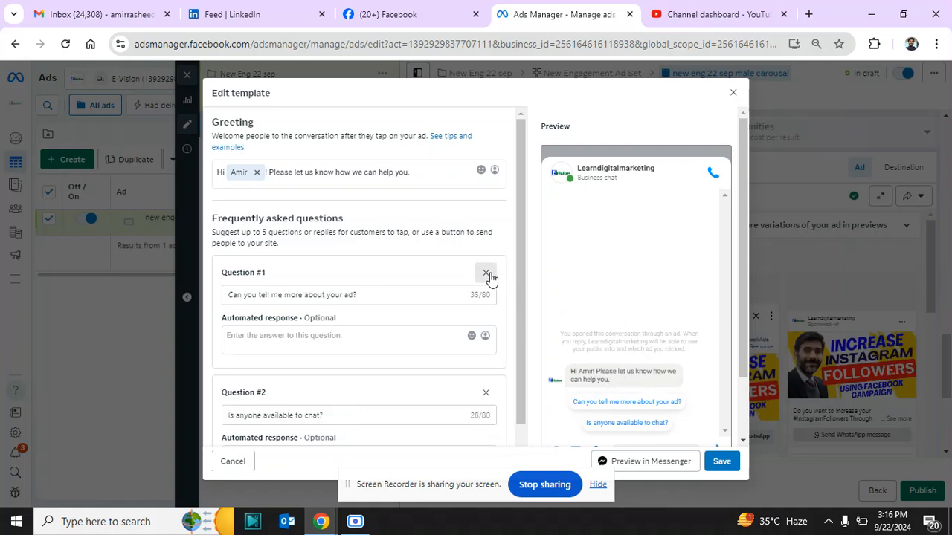
click(487, 275)
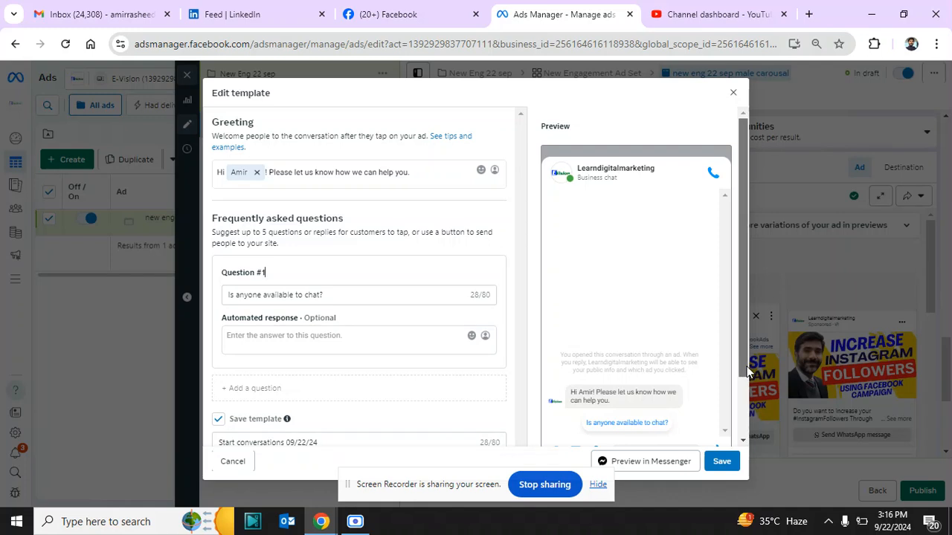
drag(749, 370, 752, 426)
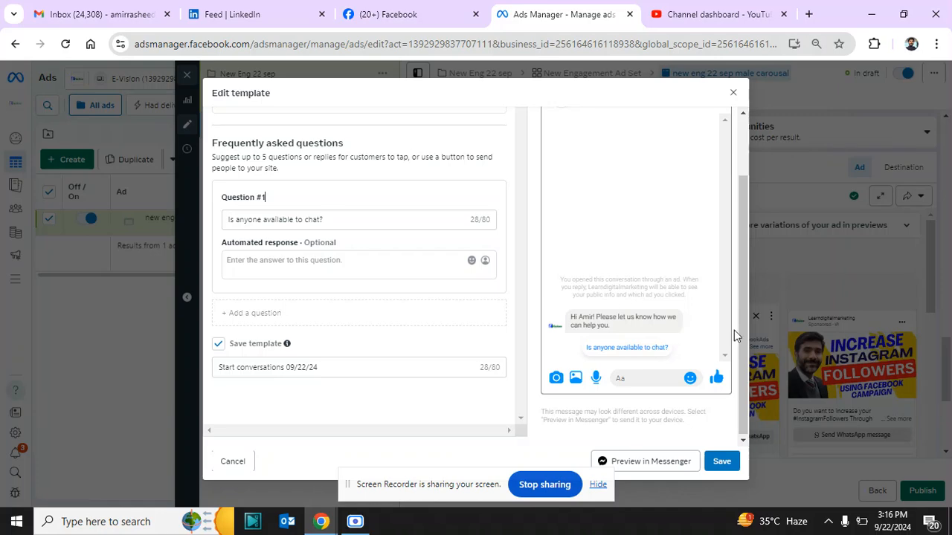
drag(747, 334, 749, 268)
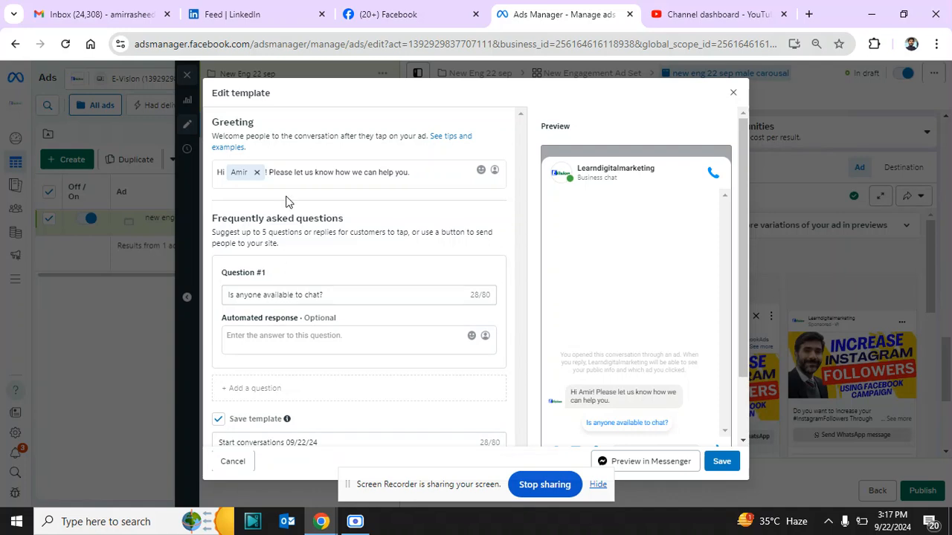
Replace the text of Question #1 in the message template with "what is the price?".
click(329, 299)
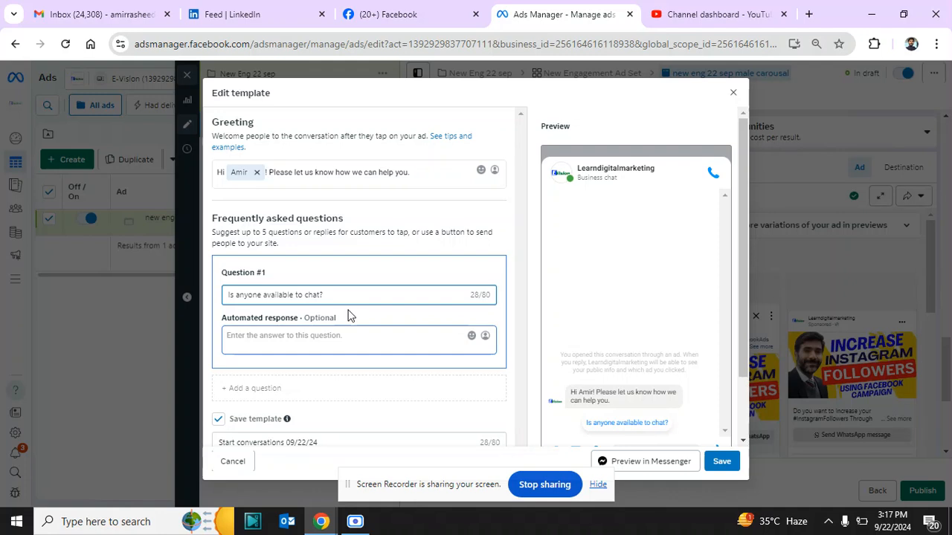
key(BackSpace)
key(BackSpace)
key(BackSpace)
key(BackSpace)
key(BackSpace)
key(BackSpace)
key(BackSpace)
key(BackSpace)
key(BackSpace)
key(BackSpace)
key(BackSpace)
key(BackSpace)
key(BackSpace)
key(BackSpace)
key(BackSpace)
key(BackSpace)
key(BackSpace)
key(BackSpace)
key(BackSpace)
key(BackSpace)
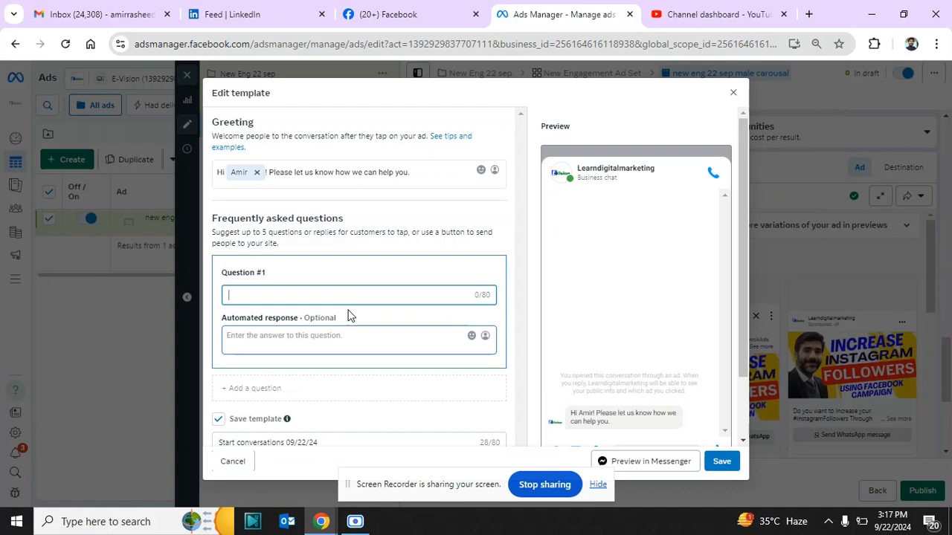
text(What is the price?)
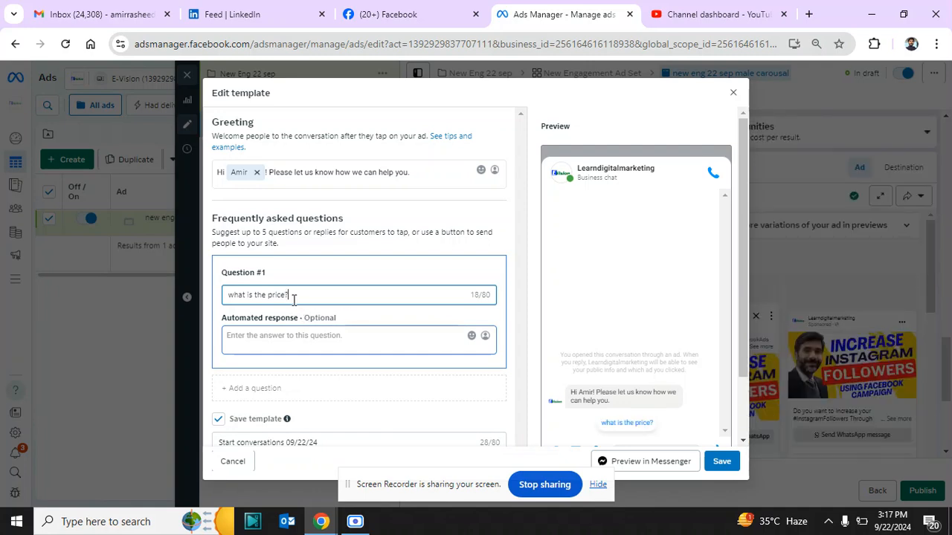
Set the automated response of Question #1 to 40000.
click(281, 337)
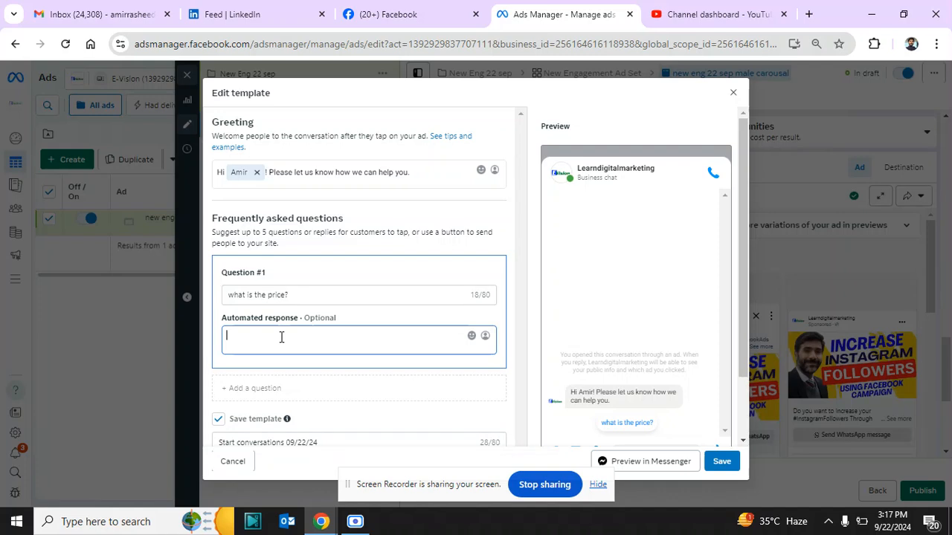
text(00000)
key(Home)
text(4)
key(Right)
key(Delete)
key(BackSpace)
text(0)
Add a second frequently asked question to the template with the text "location of teacg".
click(742, 354)
scroll(742, 351, down, 1)
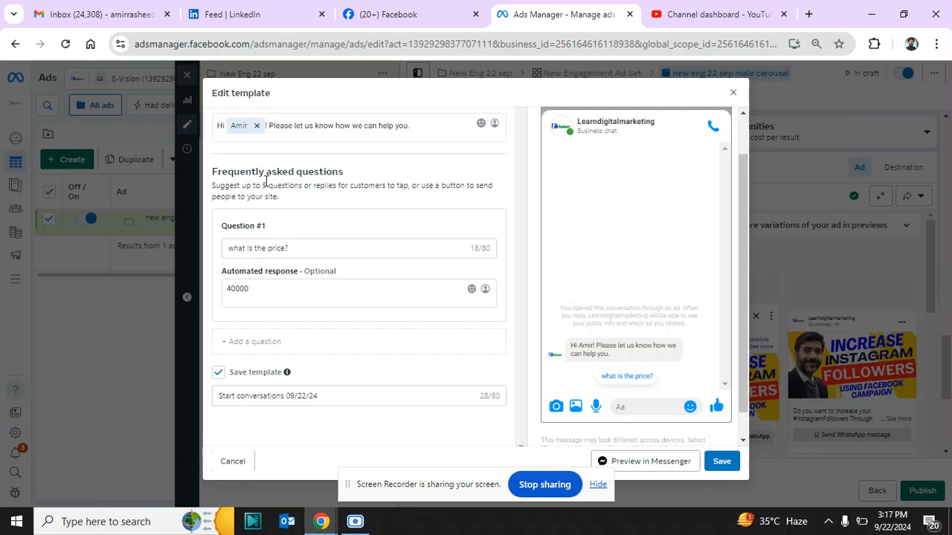
click(226, 346)
click(268, 368)
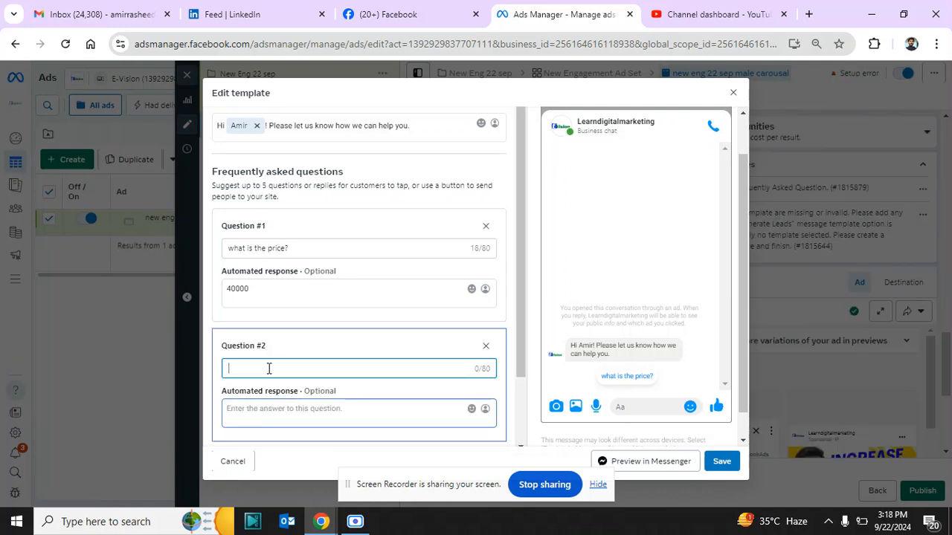
text(locatio)
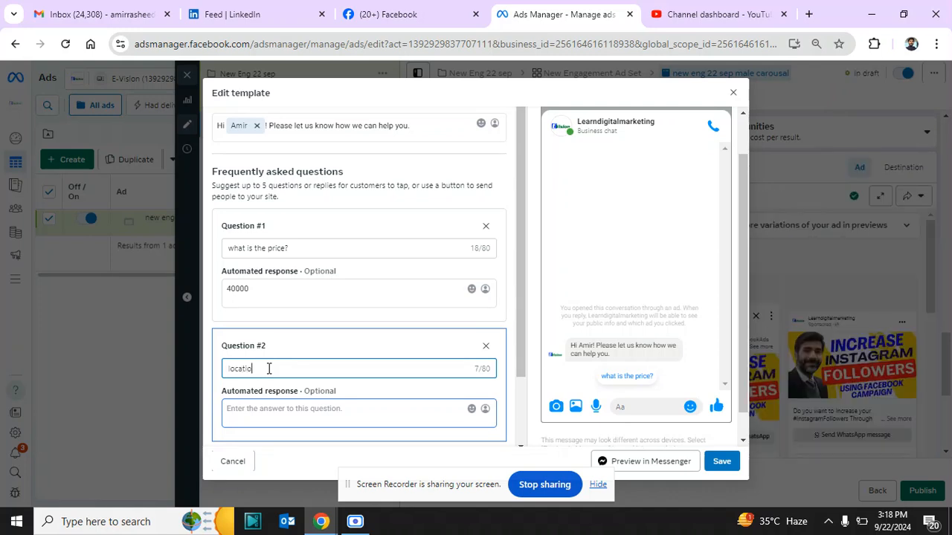
text(n of )
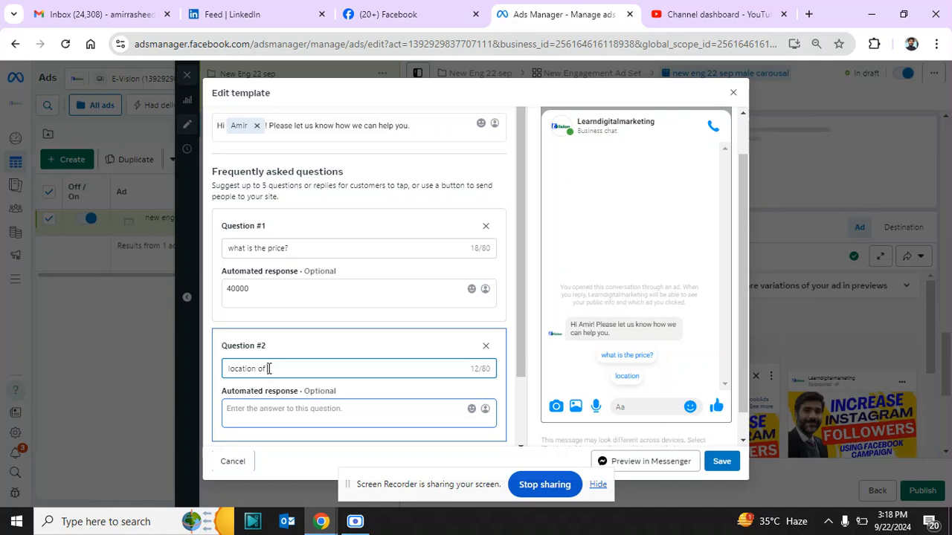
text(leacg)
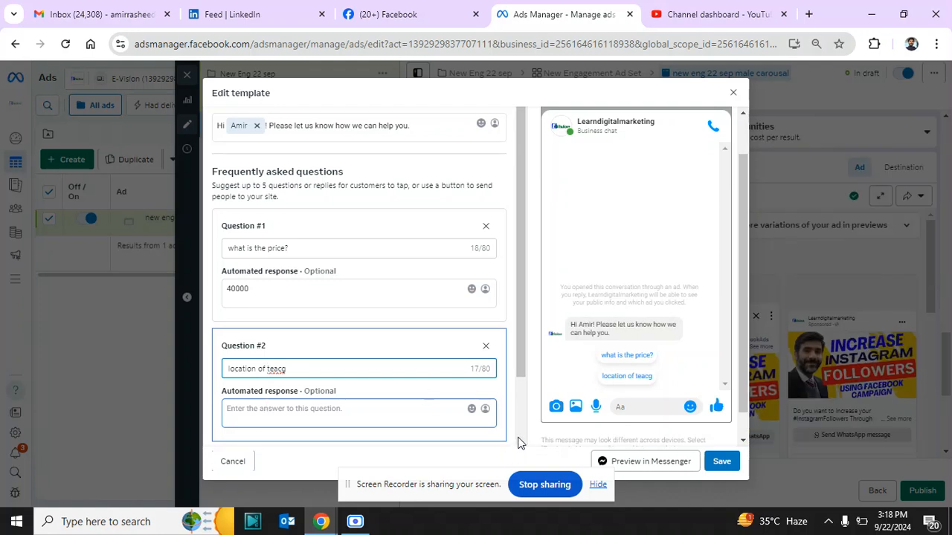
Add a third frequently asked question to the template with the text "is there certificate".
scroll(521, 442, down, 2)
click(265, 381)
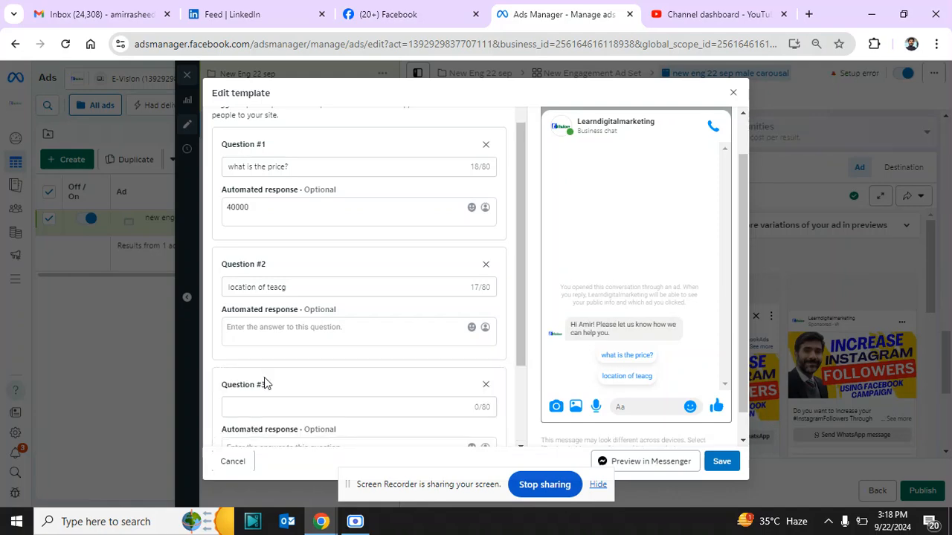
click(271, 408)
text(is there ce)
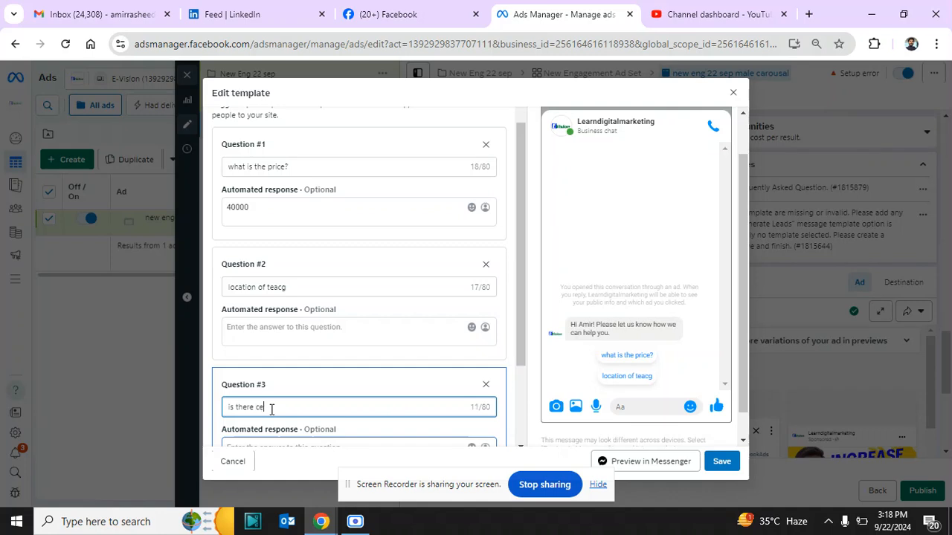
text(rtificate)
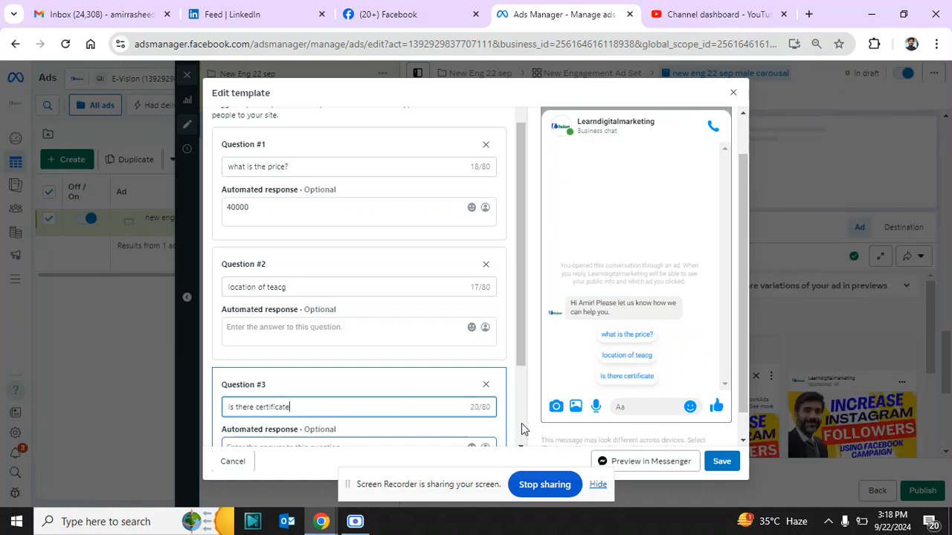
Add an empty fourth question to the template, and leave the template editor without saving the changes.
scroll(506, 426, down, 3)
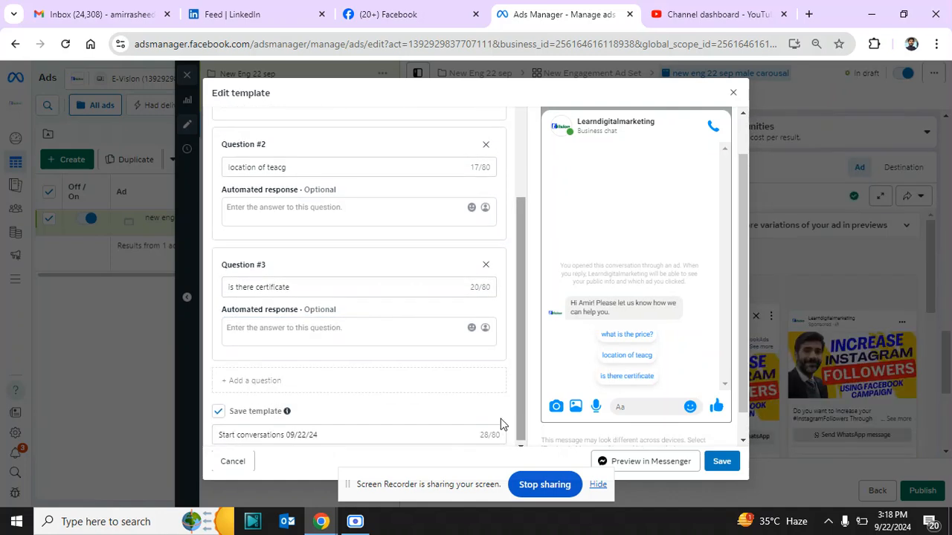
click(253, 379)
click(263, 408)
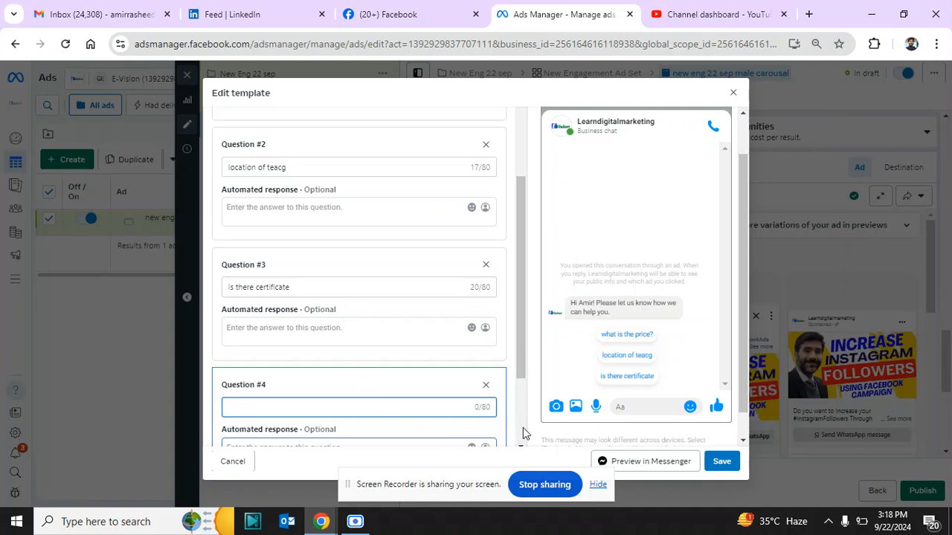
scroll(523, 434, down, 2)
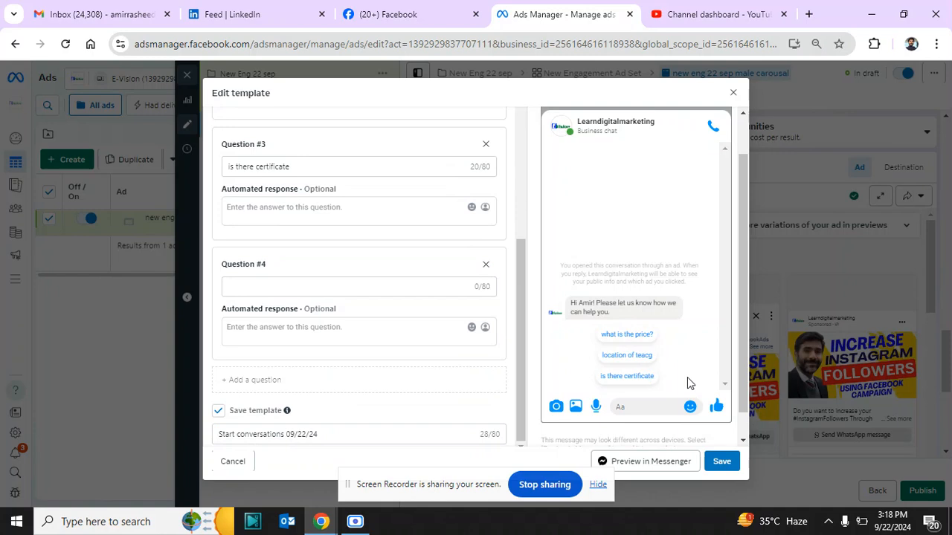
click(733, 94)
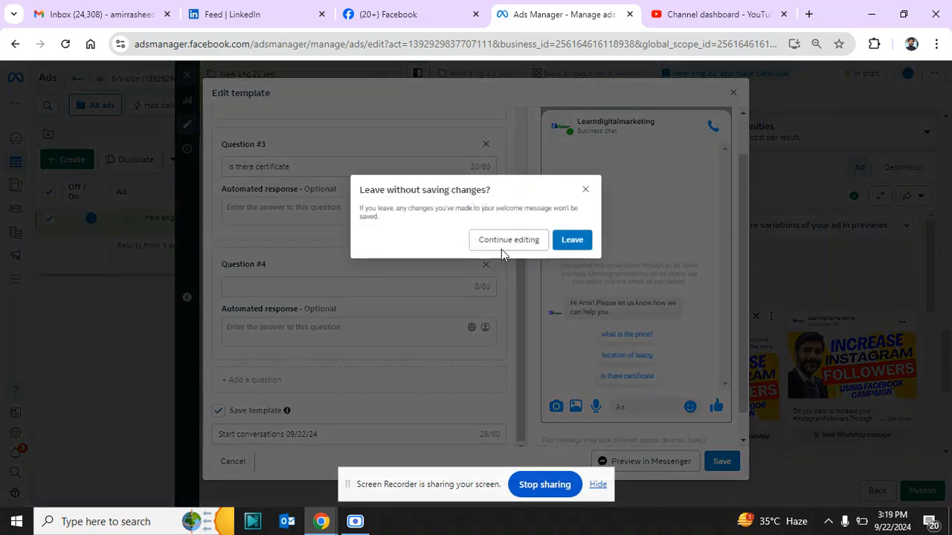
click(572, 241)
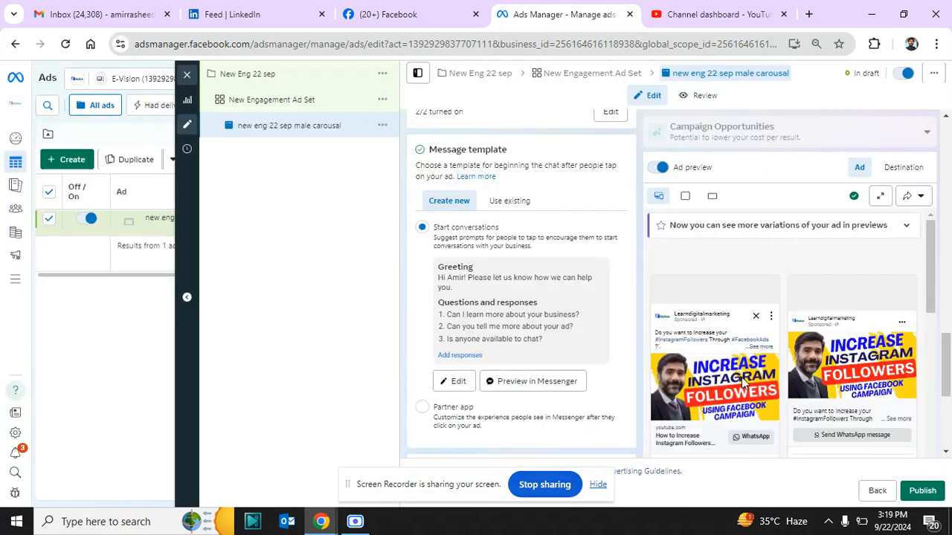
Review the ad's tracking section and the New Engagement Ad Set's conversion location, performance goal options and manual placements.
drag(946, 391, 947, 446)
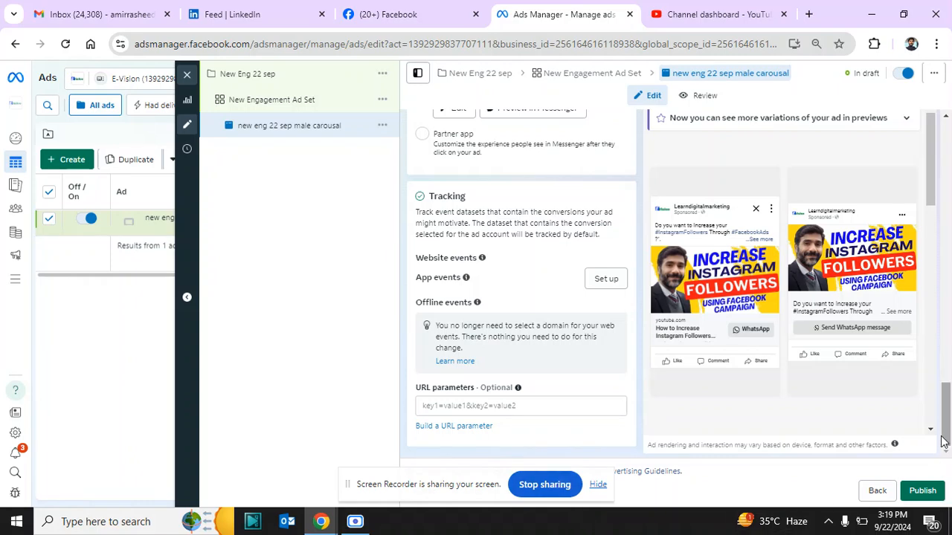
drag(947, 427, 947, 279)
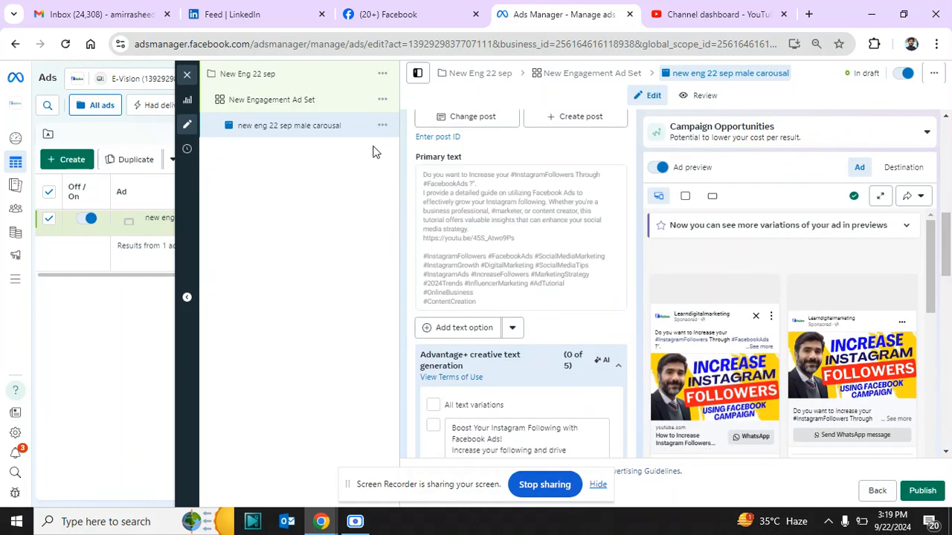
click(318, 100)
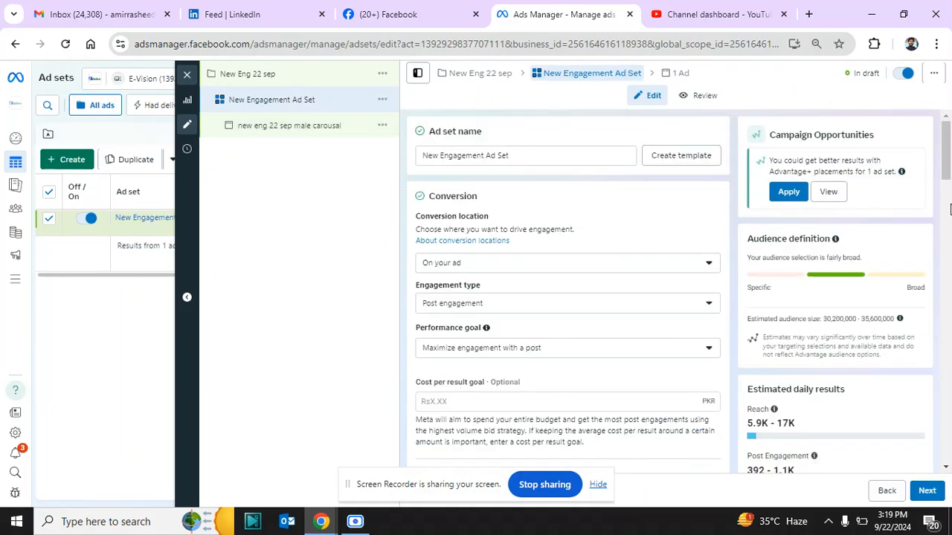
click(476, 272)
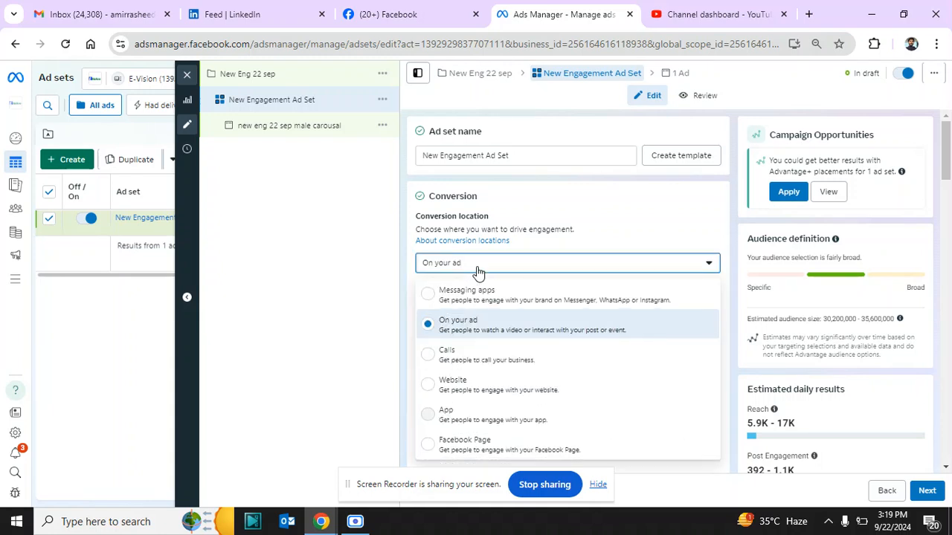
click(332, 344)
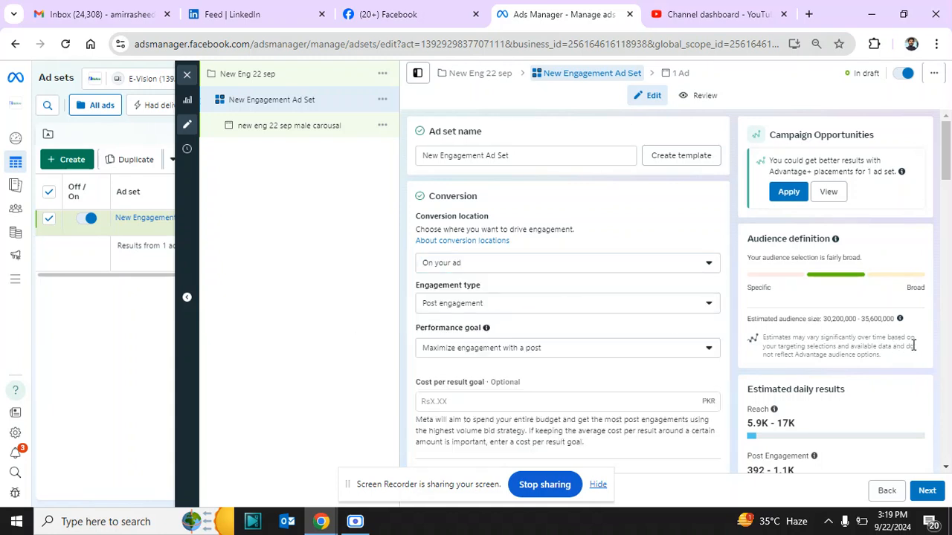
click(552, 352)
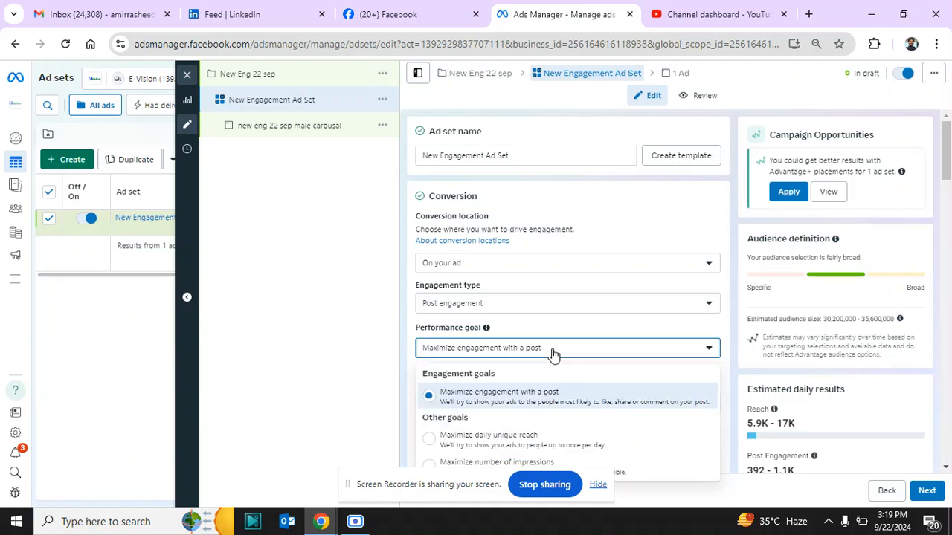
click(553, 353)
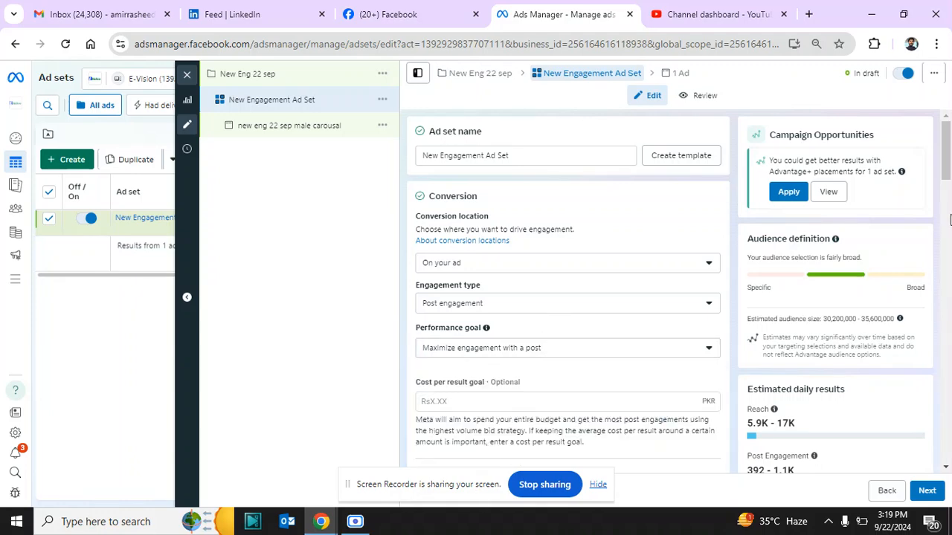
drag(946, 182, 942, 344)
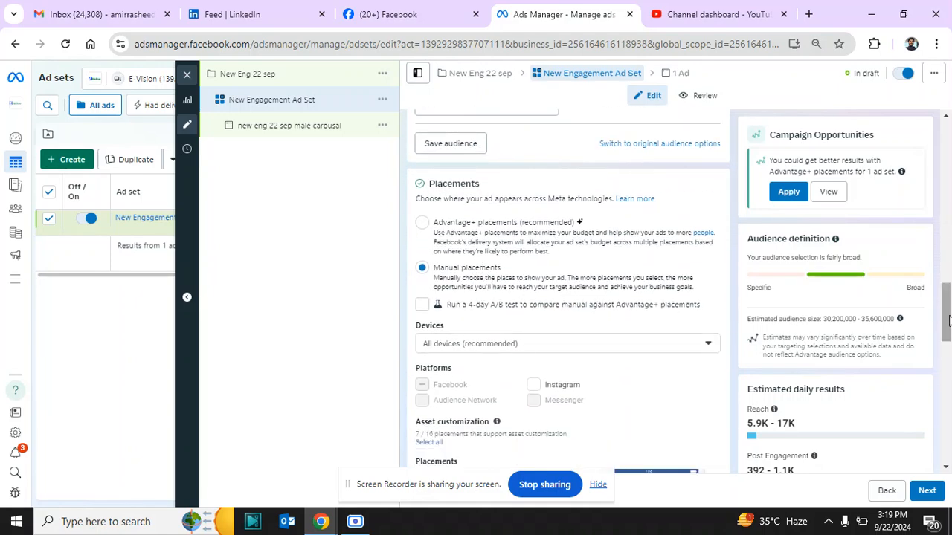
drag(947, 327, 949, 360)
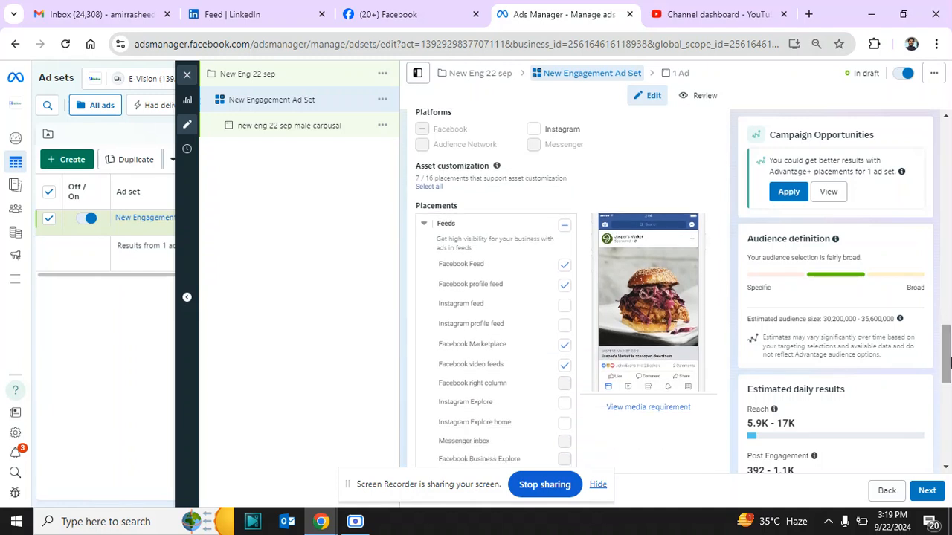
drag(949, 360, 948, 418)
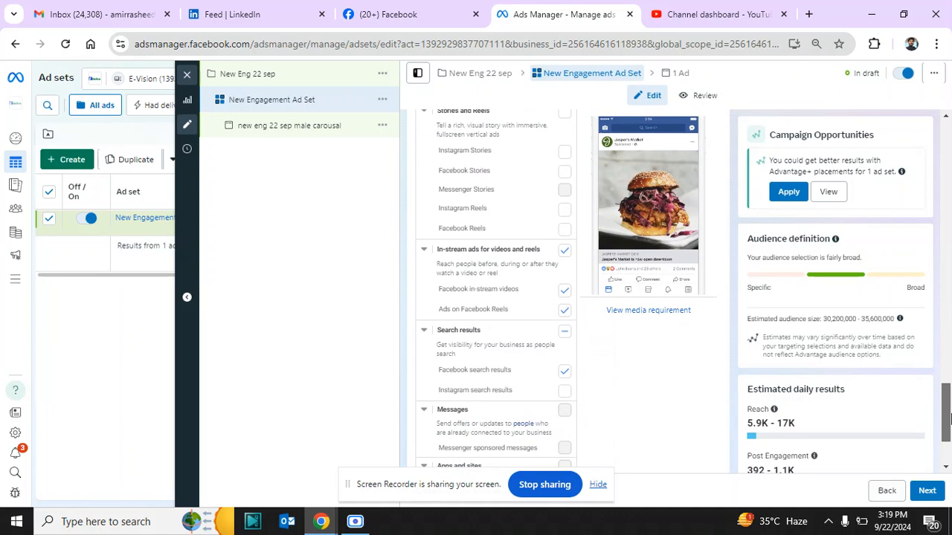
Review the setup and creative text of the ad "new eng 22 sep male carousal" and the settings of the campaign New Eng 22 sep.
click(311, 130)
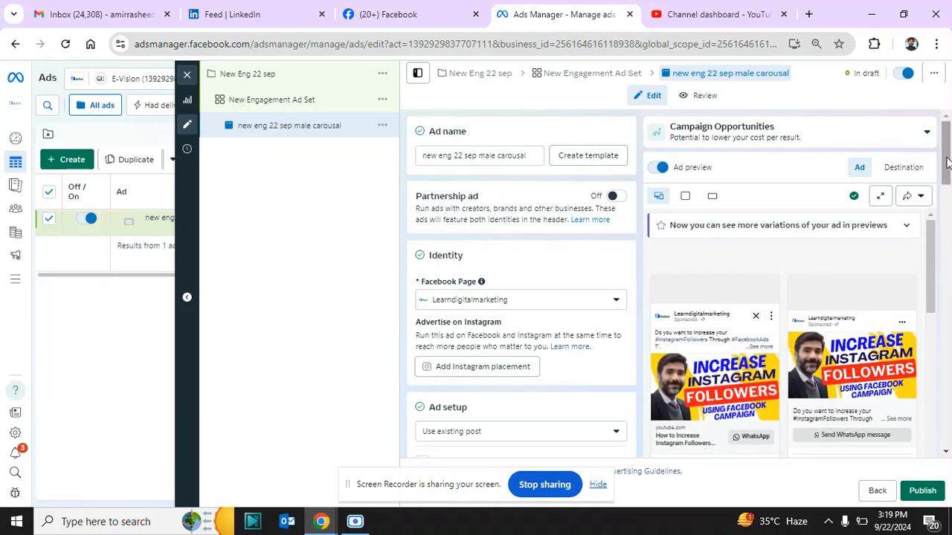
drag(946, 162, 950, 195)
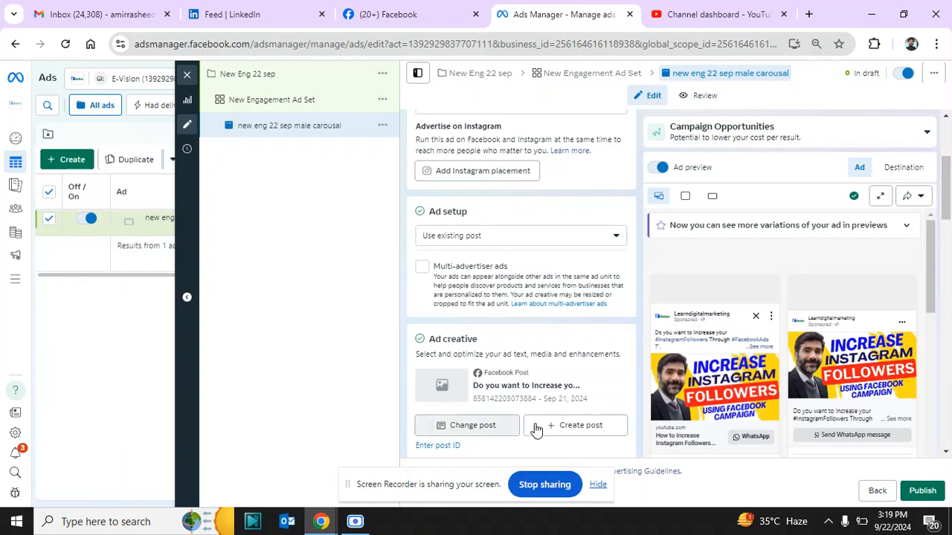
drag(947, 205, 947, 262)
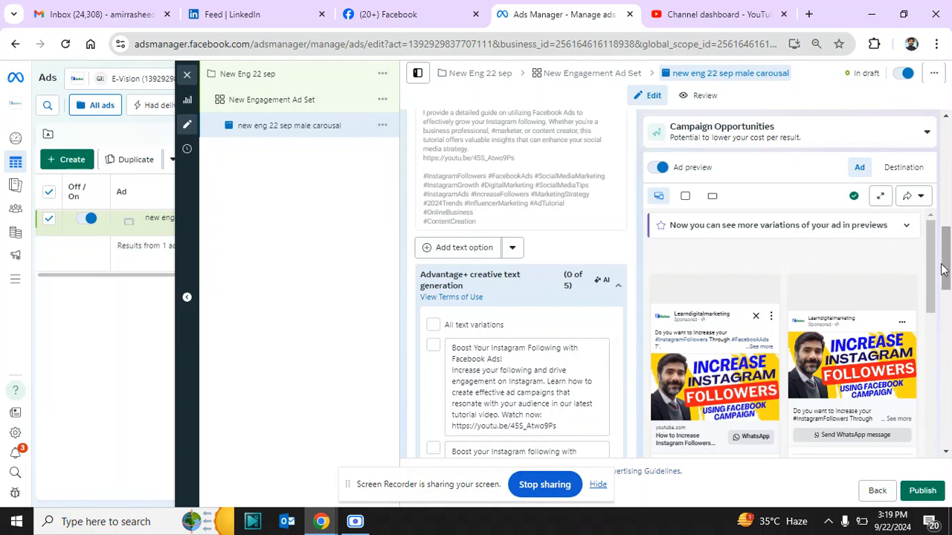
click(293, 77)
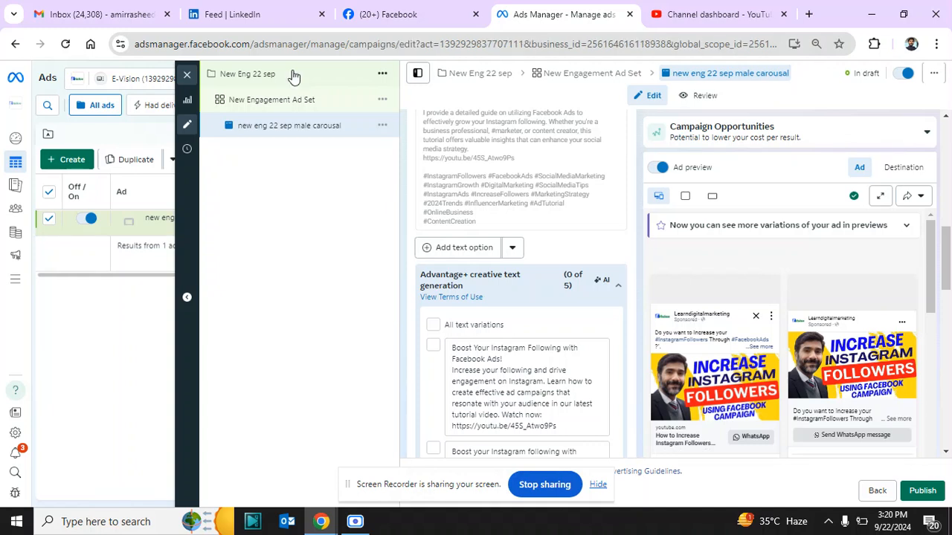
click(513, 156)
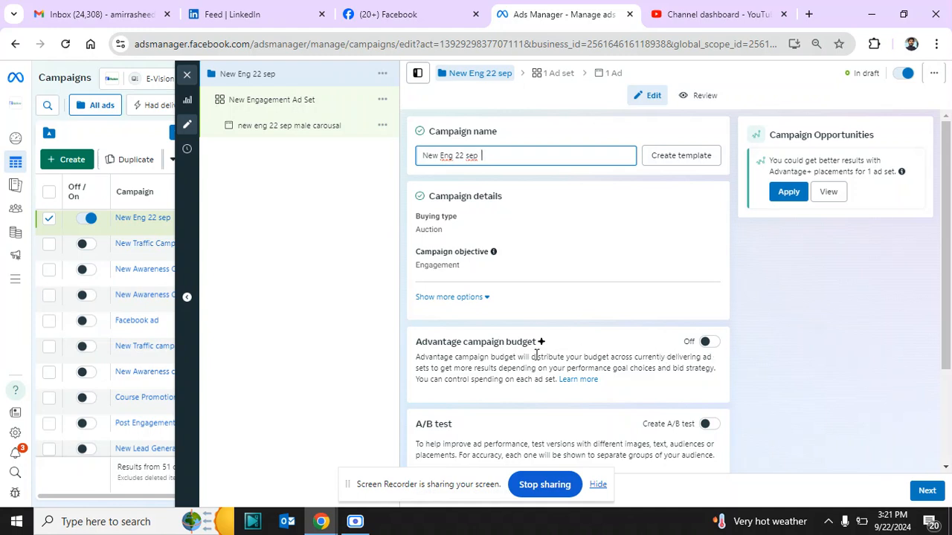
Quick duplicate the New Engagement Ad Set, and open the settings of its campaign New Eng 22 sep.
click(383, 101)
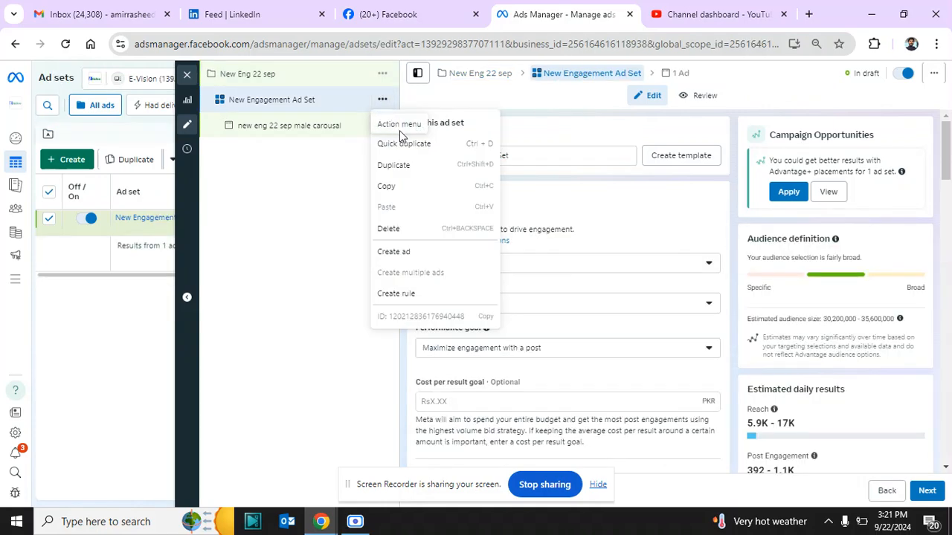
click(402, 145)
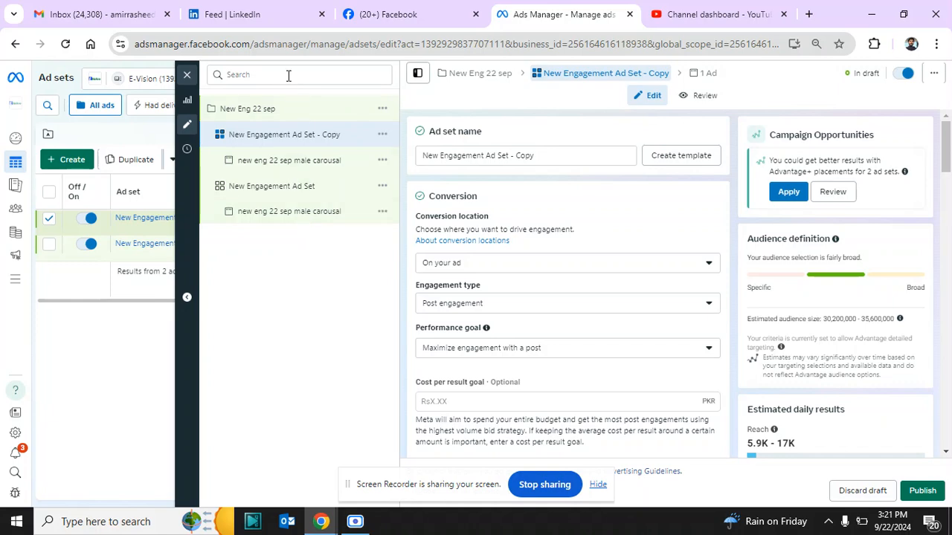
click(296, 112)
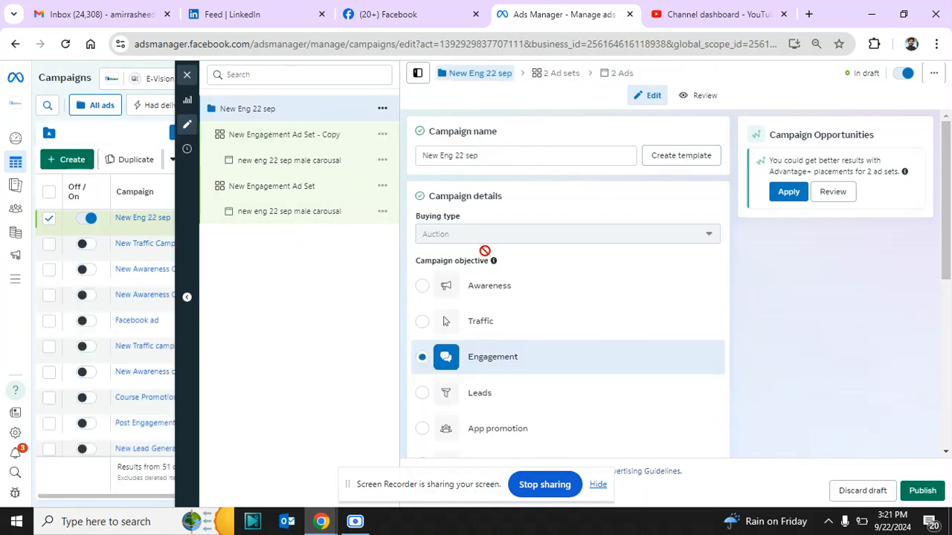
Compare the budget settings of the campaign New Eng 22 sep, the copied ad set and the original New Engagement Ad Set.
click(948, 427)
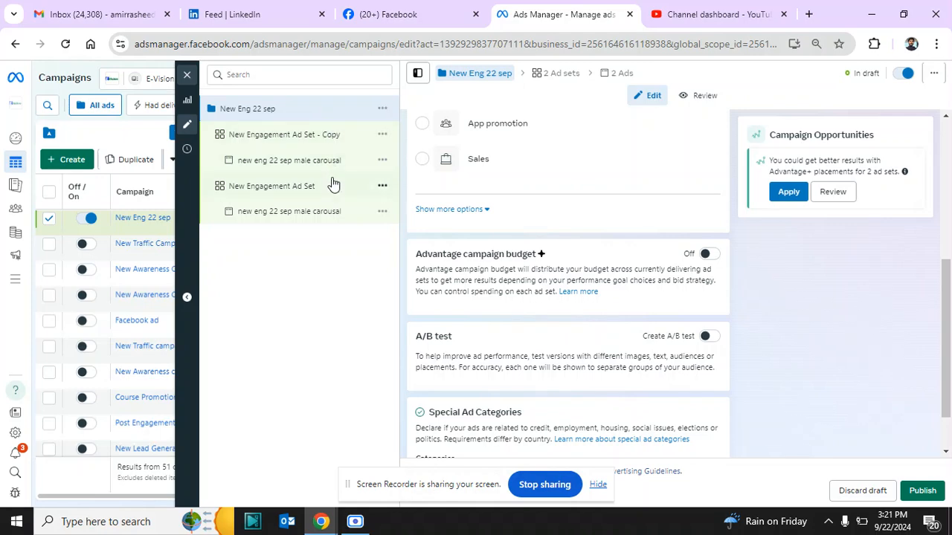
click(329, 140)
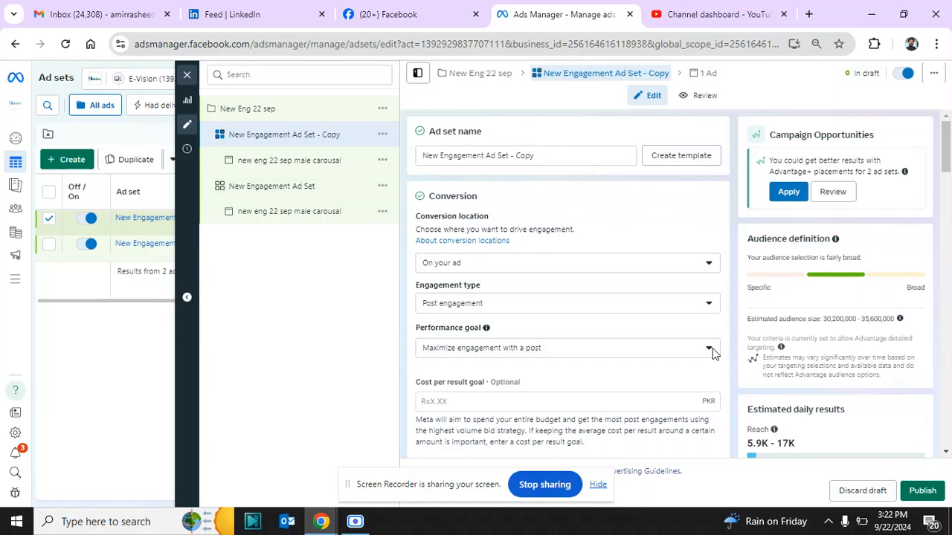
click(946, 421)
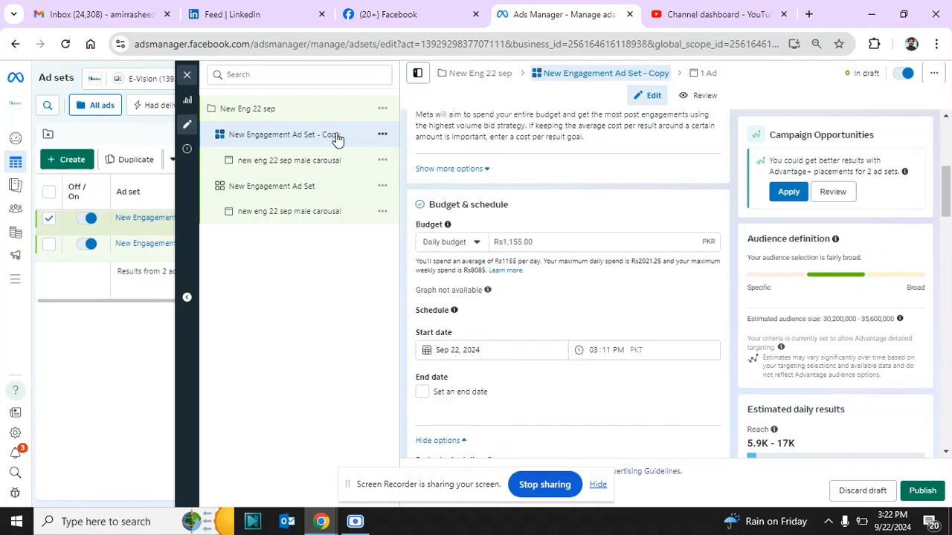
click(309, 195)
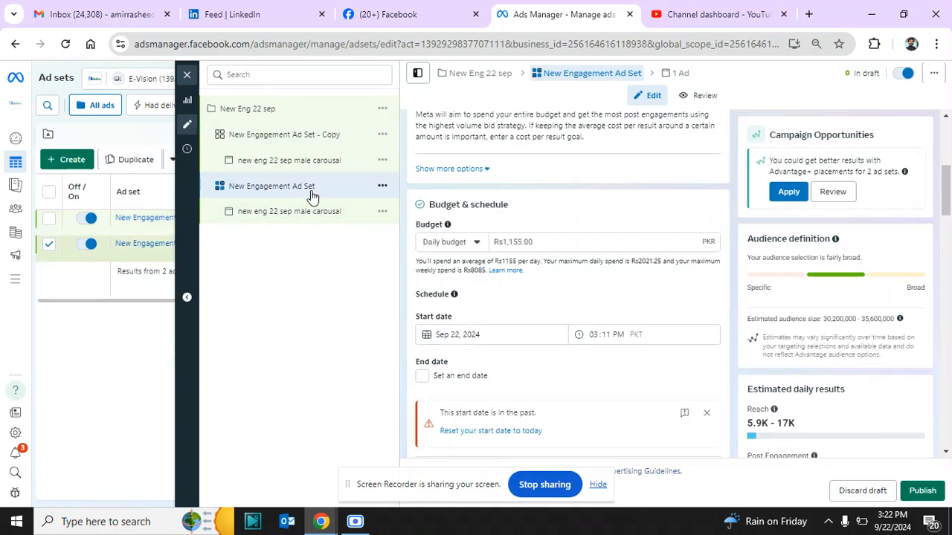
click(299, 108)
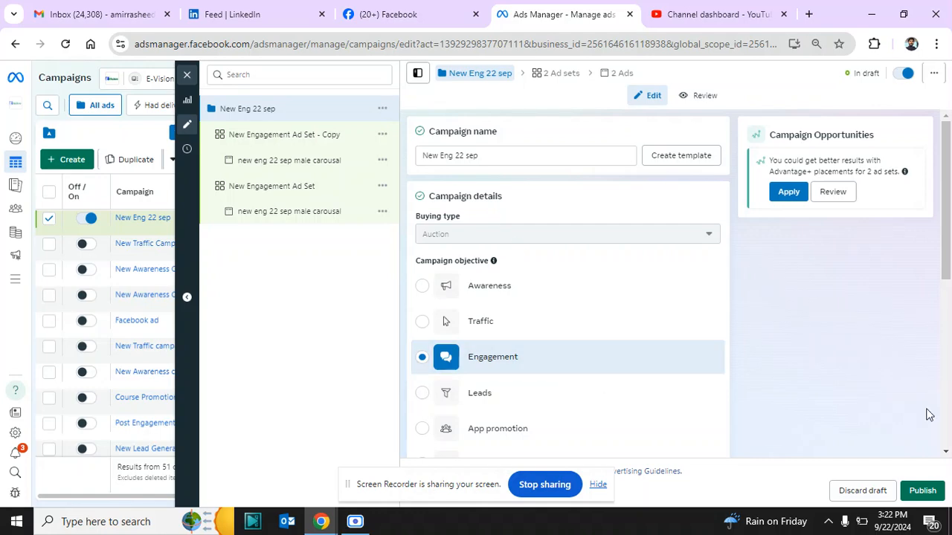
Try an Advantage campaign budget with a daily budget of Rs12,310 for New Eng 22 sep, and switch it back off.
scroll(928, 415, down, 4)
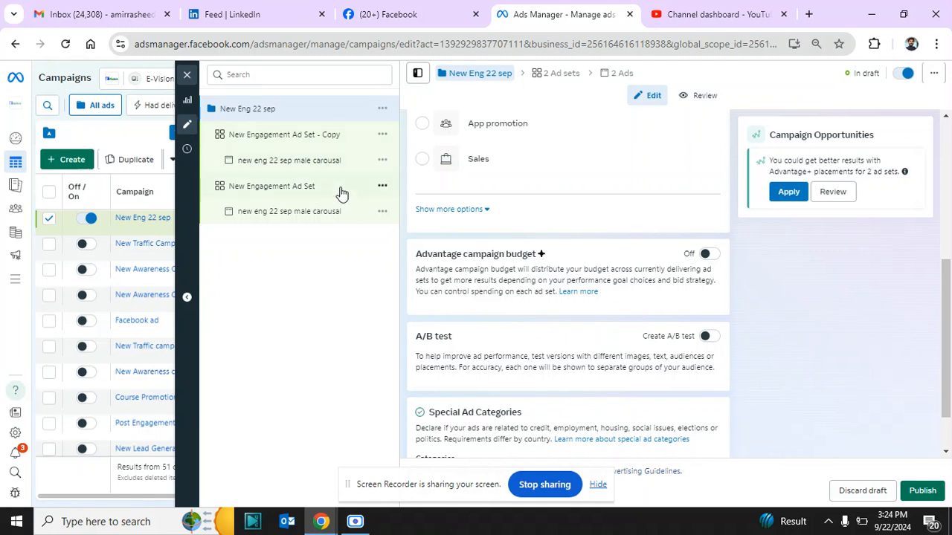
click(713, 260)
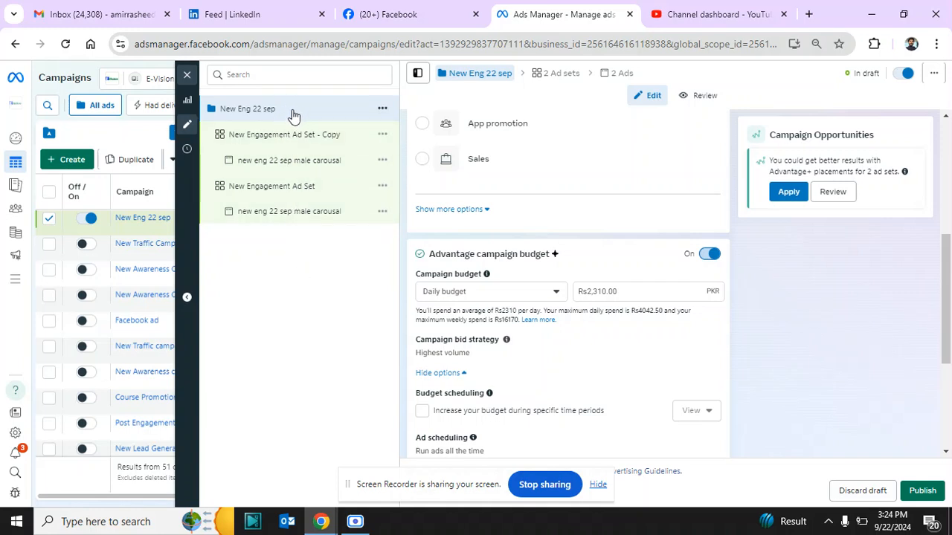
click(599, 291)
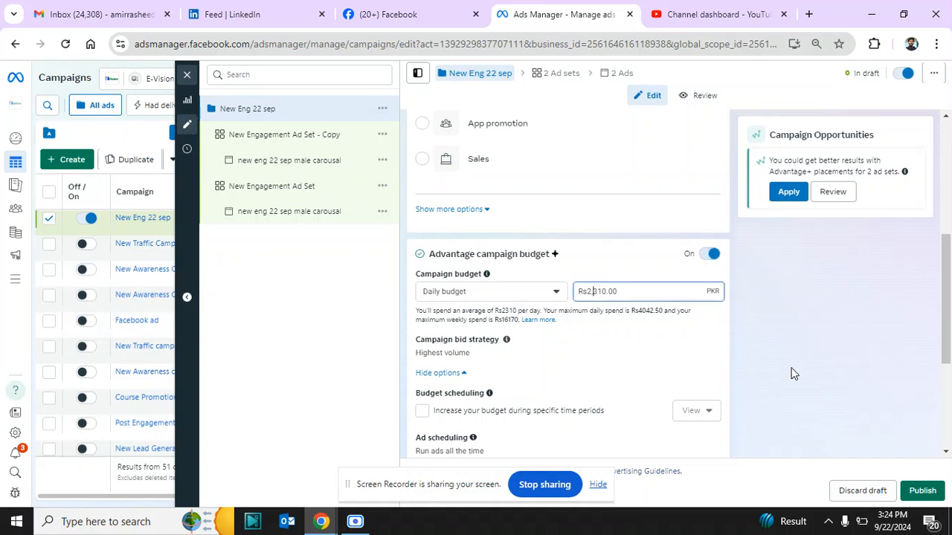
text(1)
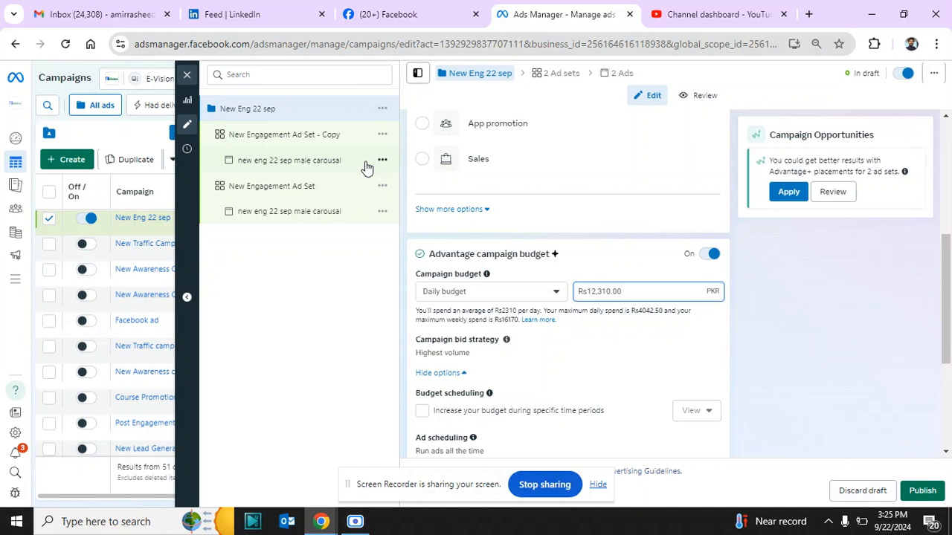
click(710, 254)
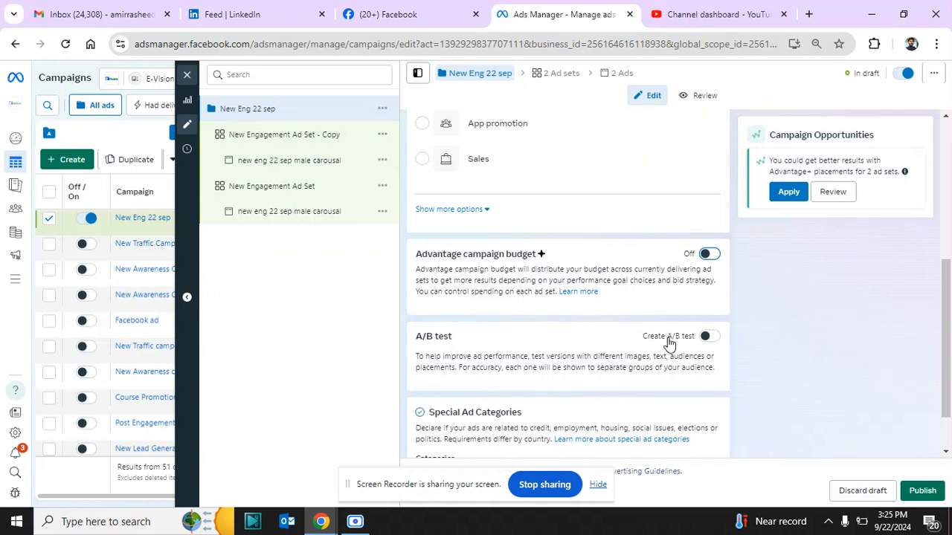
Rename the ad set New Engagement Ad Set - Copy as "new eng aud male".
click(250, 141)
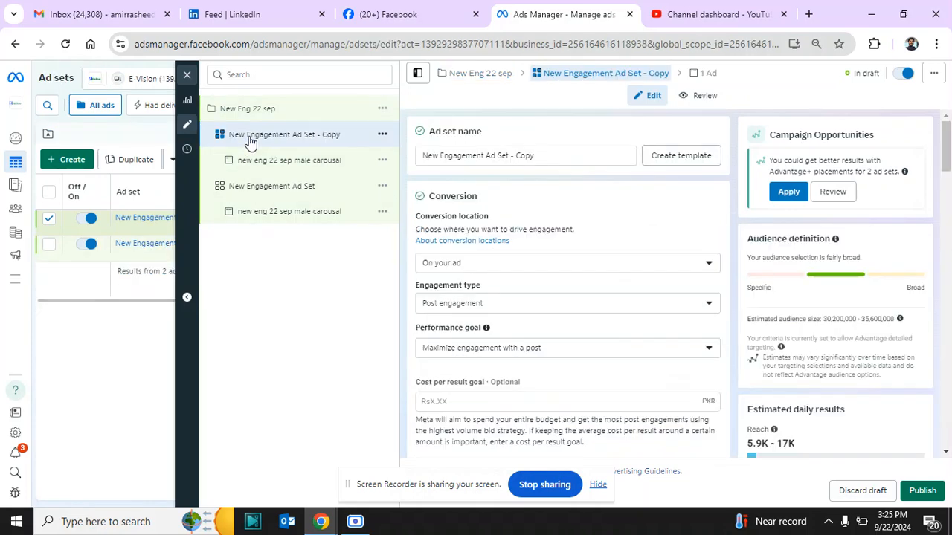
triple_click(536, 156)
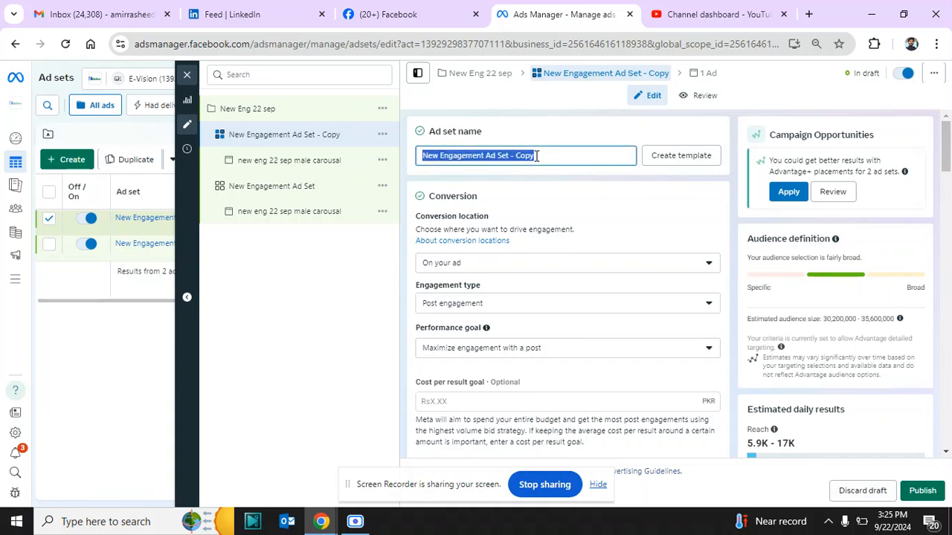
text(new)
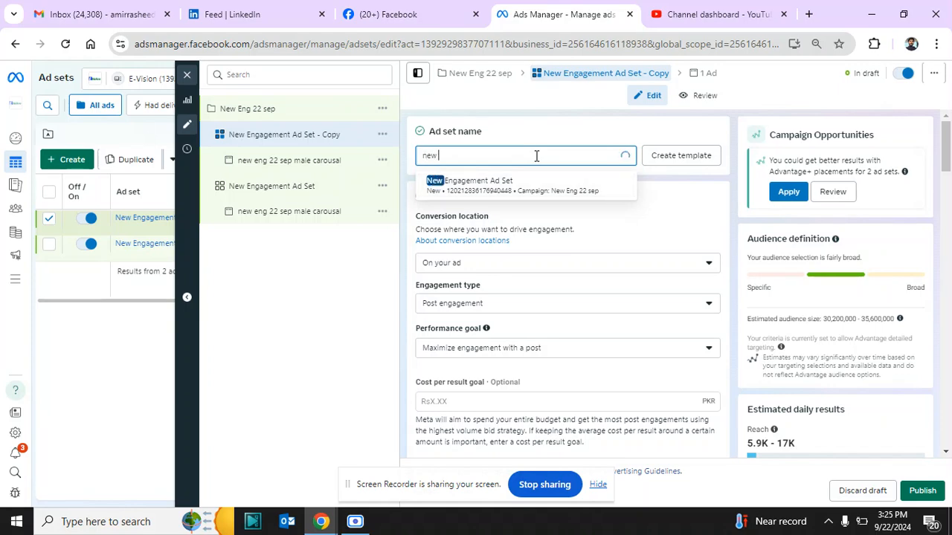
text( eng)
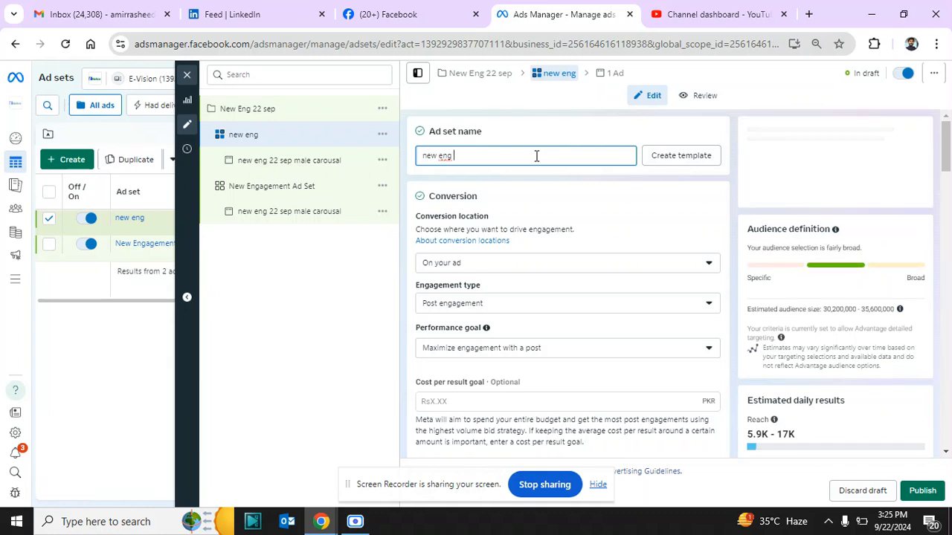
text( aud)
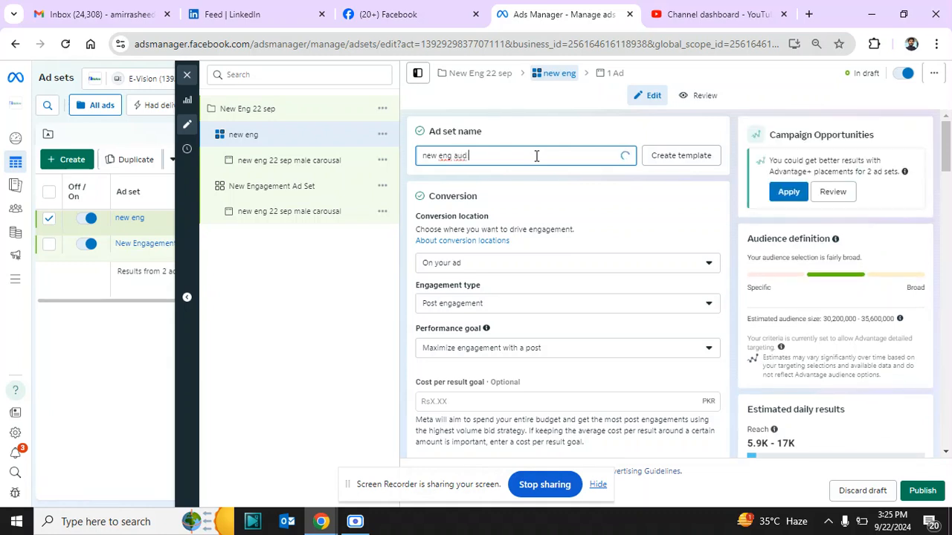
text( ma)
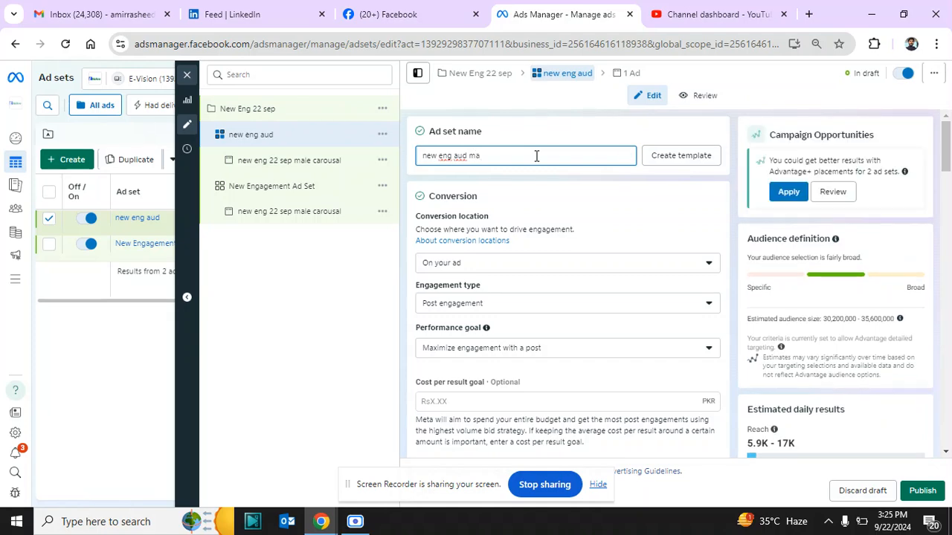
text(le)
click(323, 278)
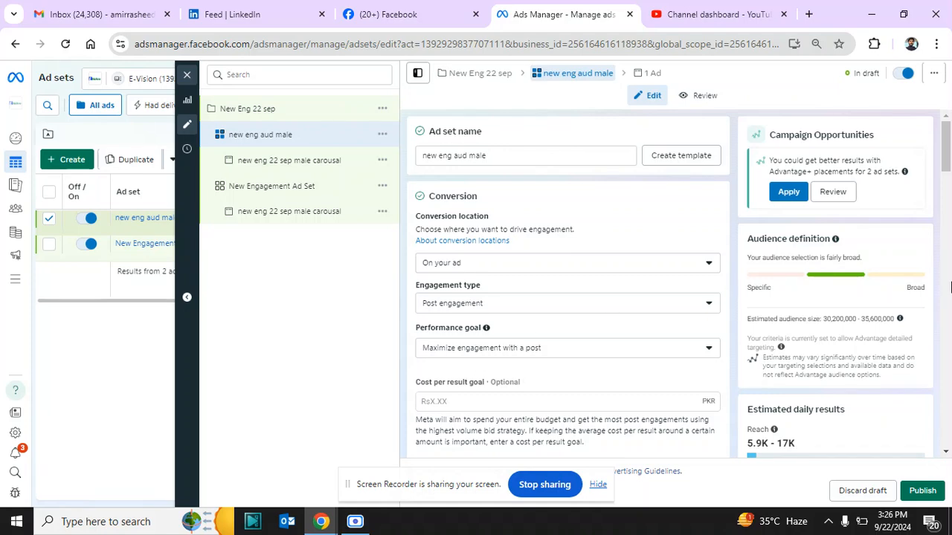
Keep the ad set's budget type as Daily budget and reset its past start date to today.
scroll(622, 192, down, 5)
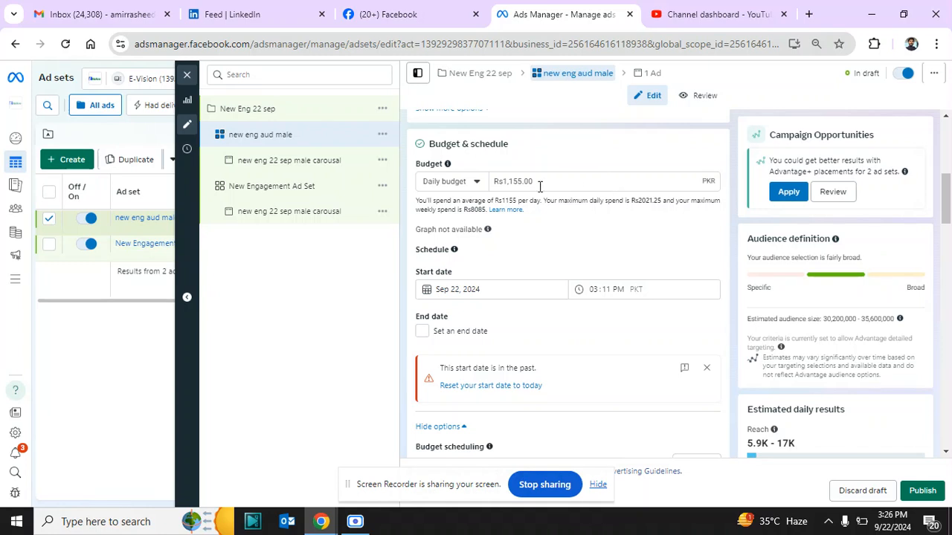
click(475, 184)
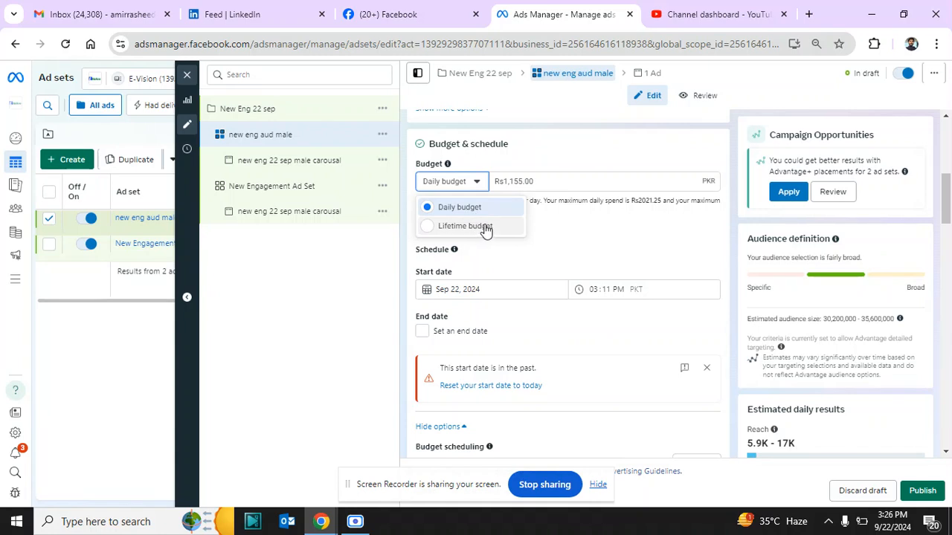
click(476, 207)
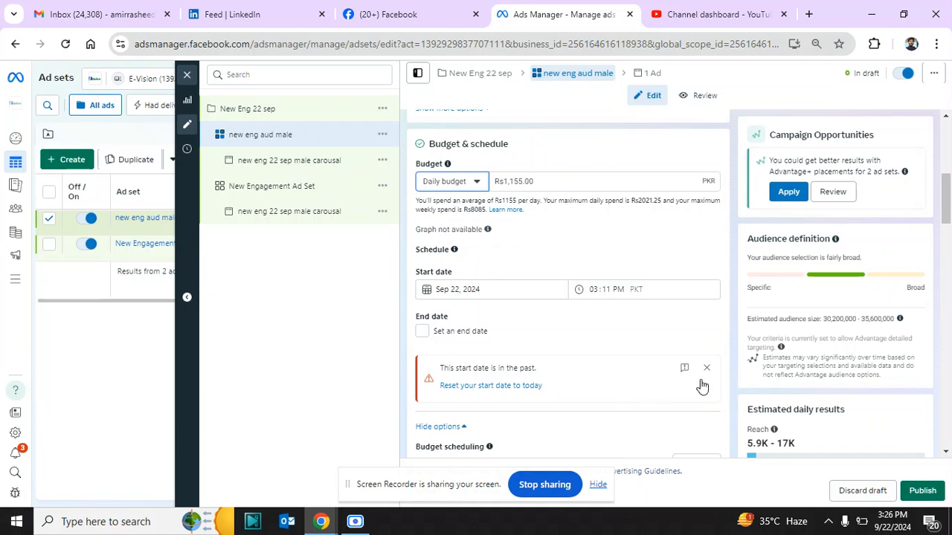
click(494, 386)
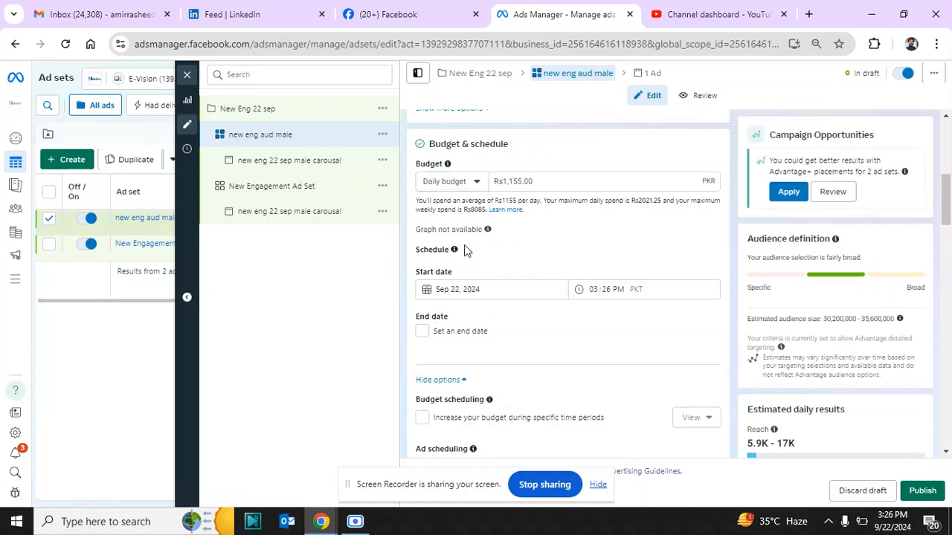
Enable budget increases during specific time periods for the ad set, with a period starting Sep 28, 2024 and ending Sep 29, 2024.
drag(946, 216, 948, 218)
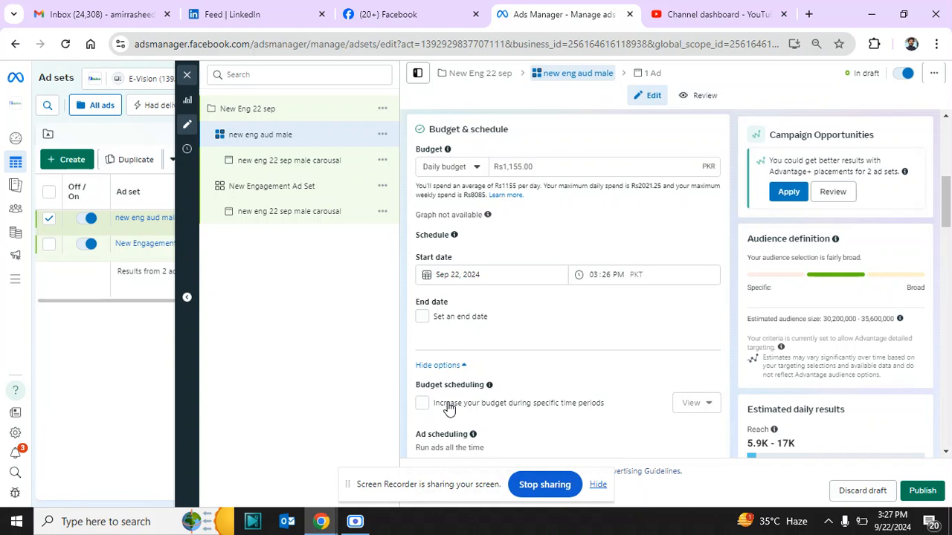
click(514, 168)
click(422, 403)
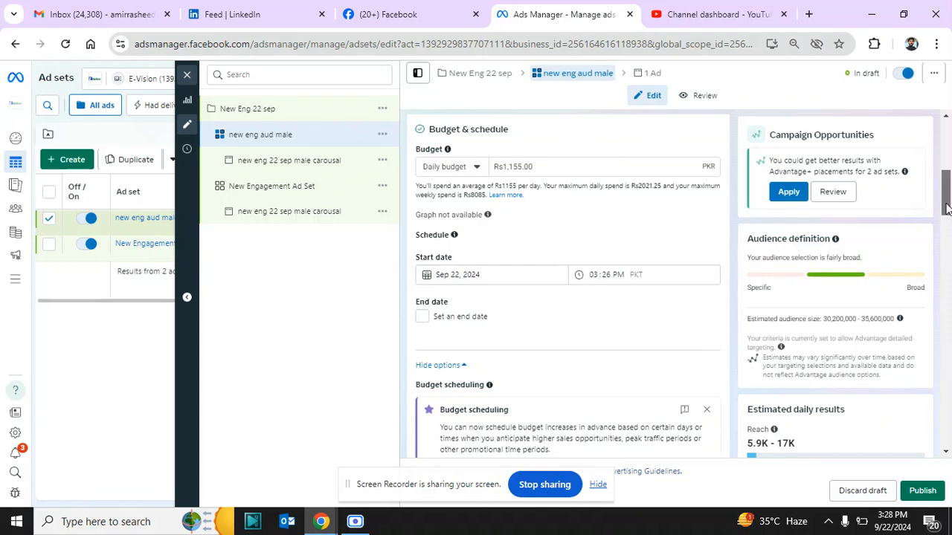
drag(946, 208, 919, 255)
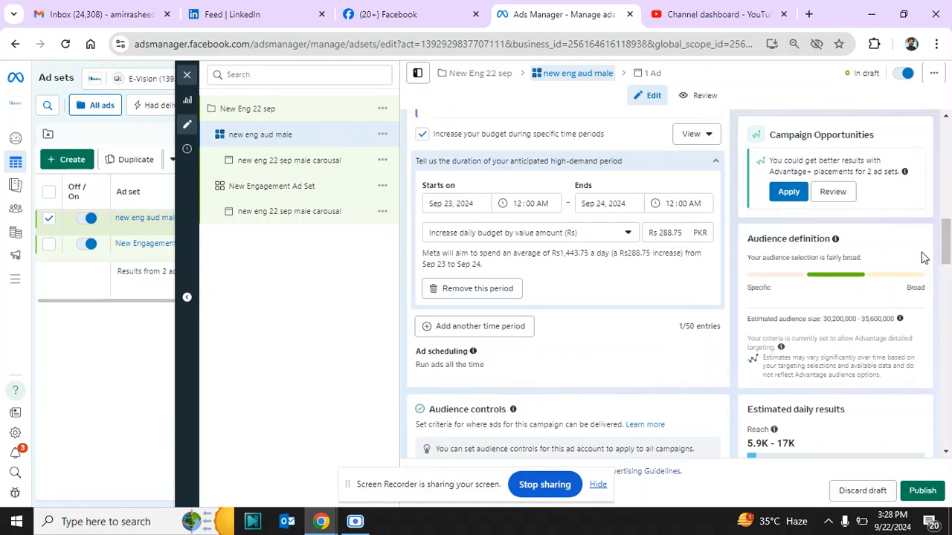
click(460, 202)
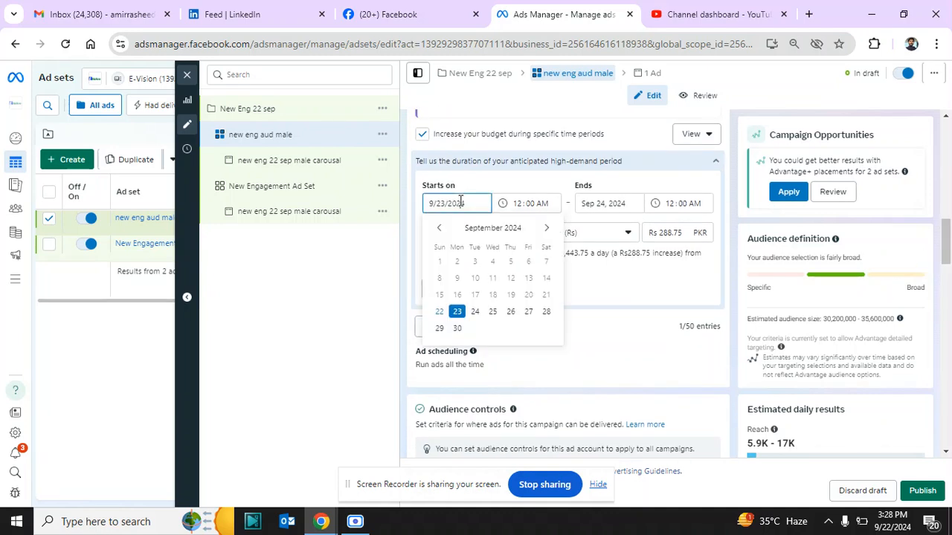
click(545, 312)
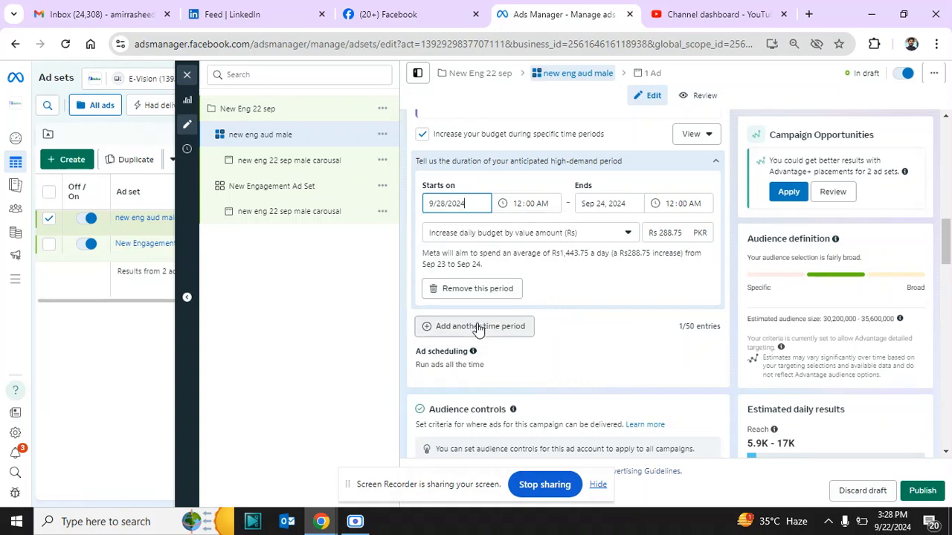
click(613, 202)
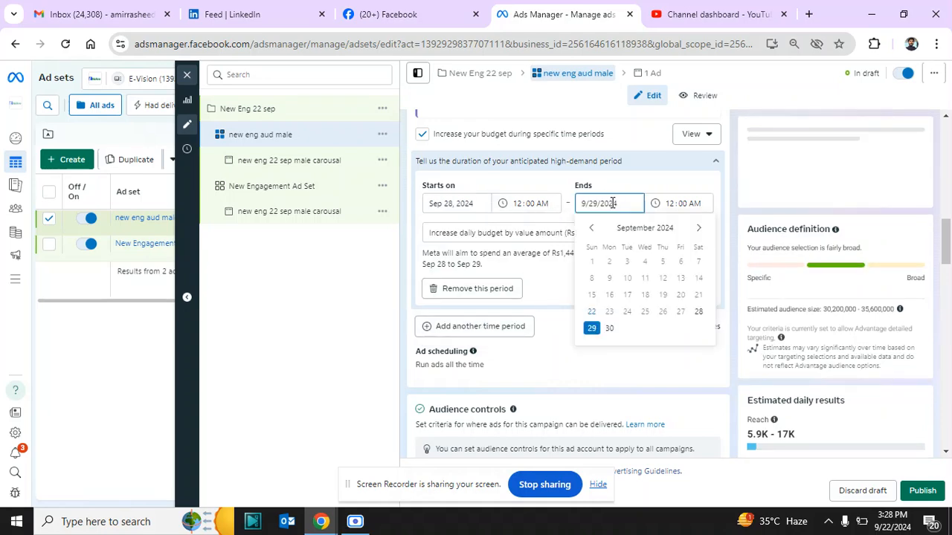
click(355, 312)
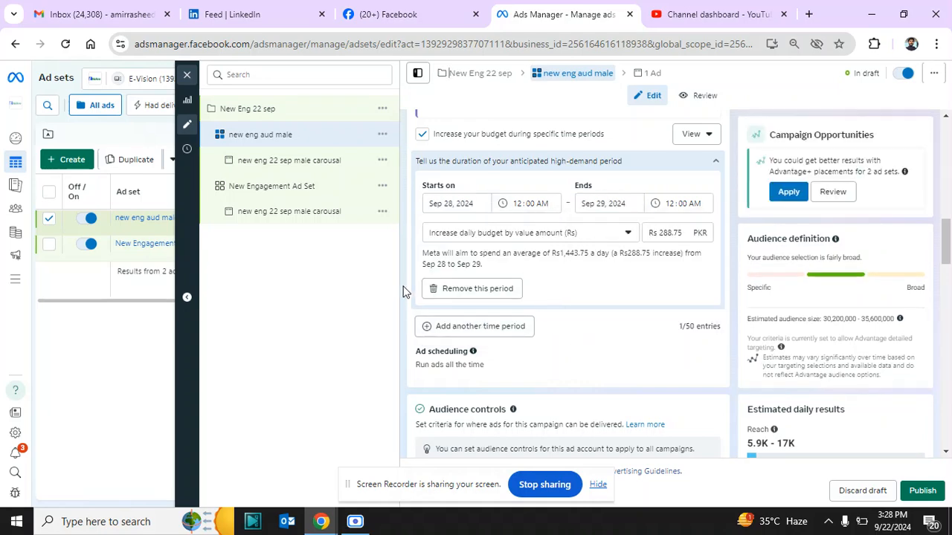
Set the scheduled period to increase the daily budget by a percentage, with a value of 50%.
click(663, 235)
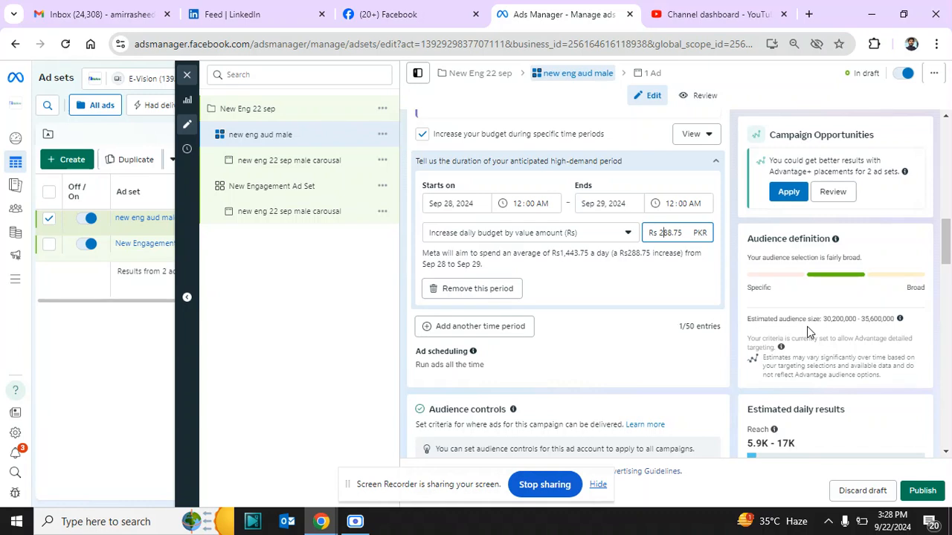
text(1)
click(623, 241)
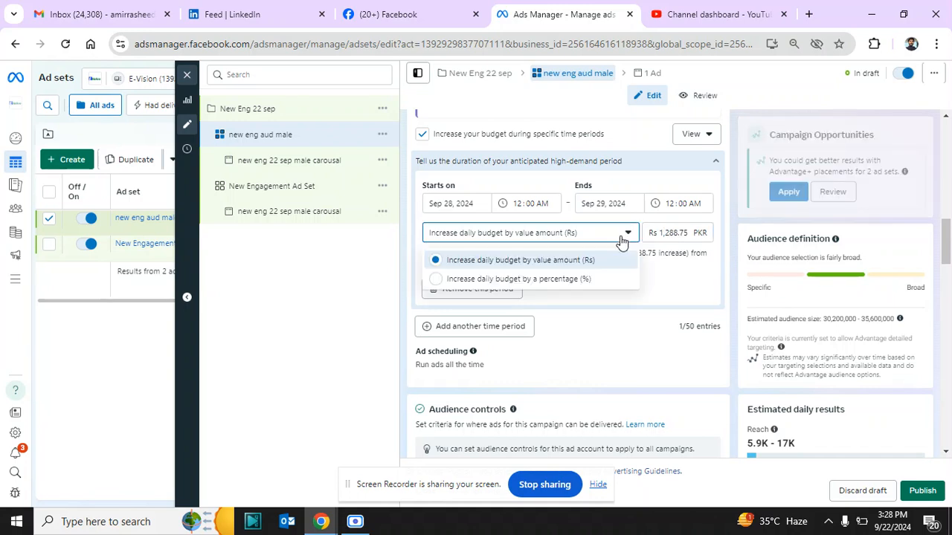
click(547, 281)
click(685, 231)
key(BackSpace)
key(BackSpace)
text(50)
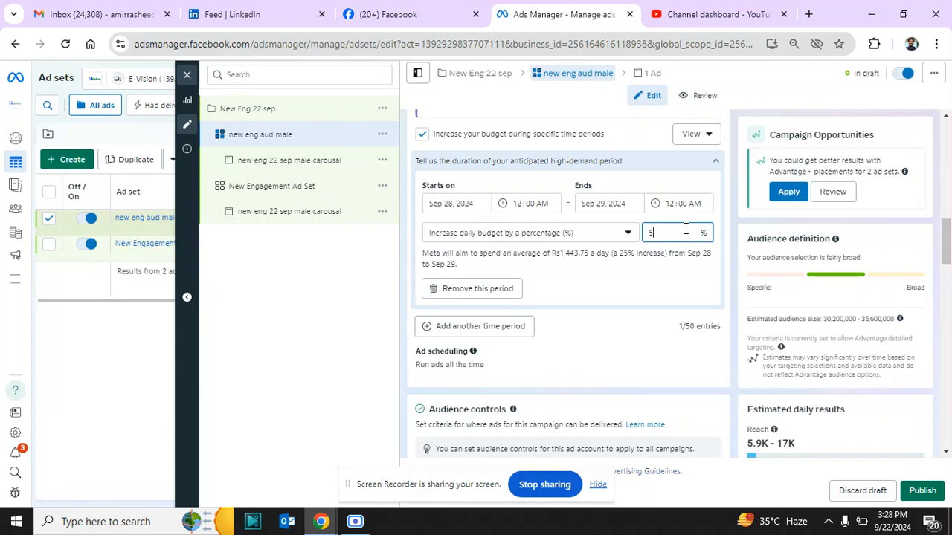
click(333, 310)
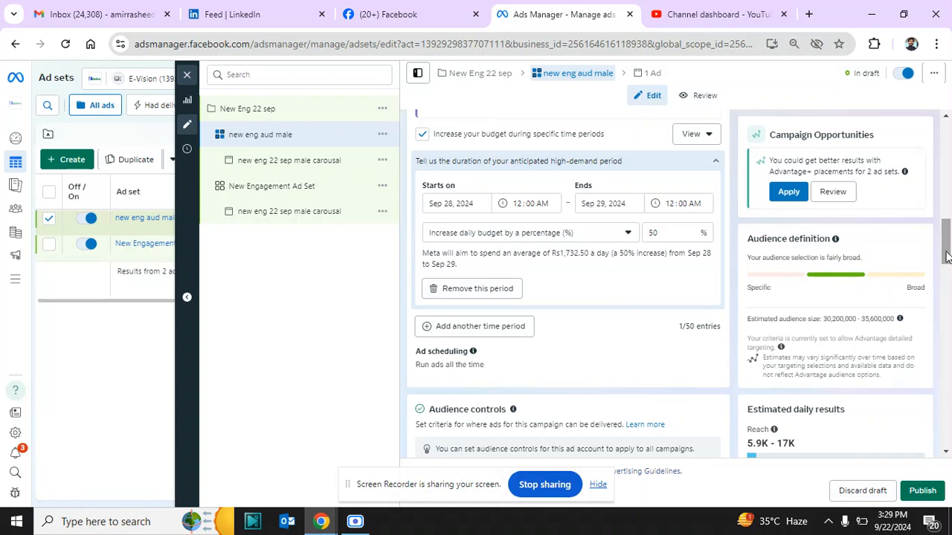
Review the ad set's budget scheduling, ad scheduling and daily budget settings.
drag(947, 256, 945, 247)
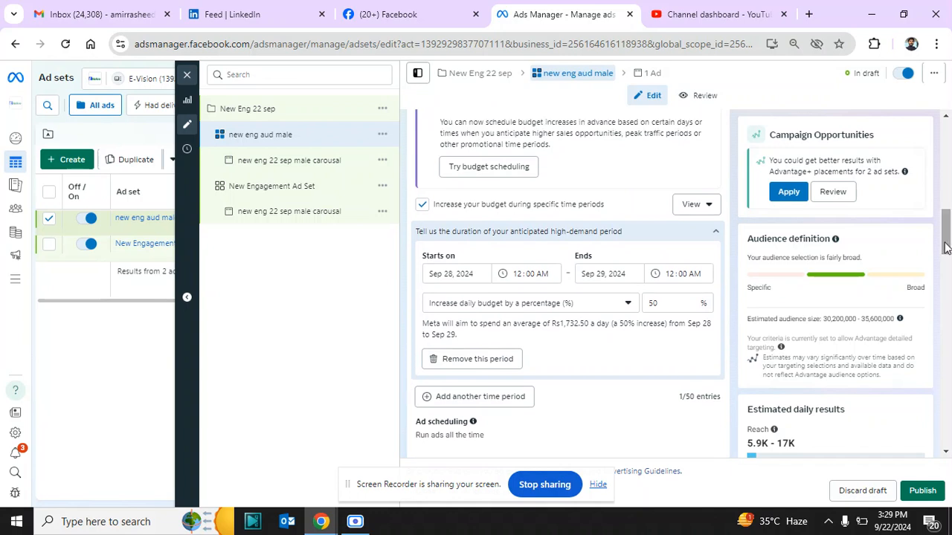
mouse_move(946, 247)
mouse_down()
mouse_move(946, 184)
mouse_move(947, 261)
mouse_up()
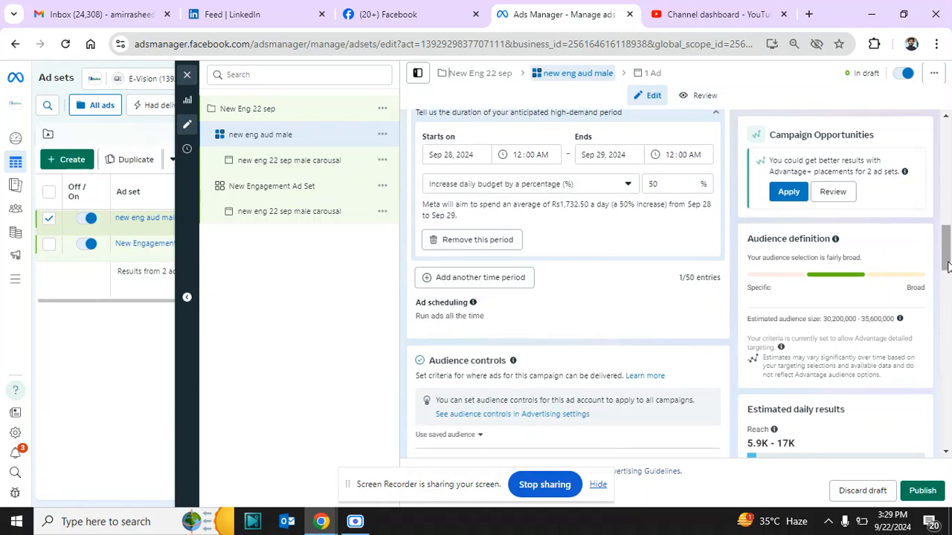
drag(946, 258, 945, 207)
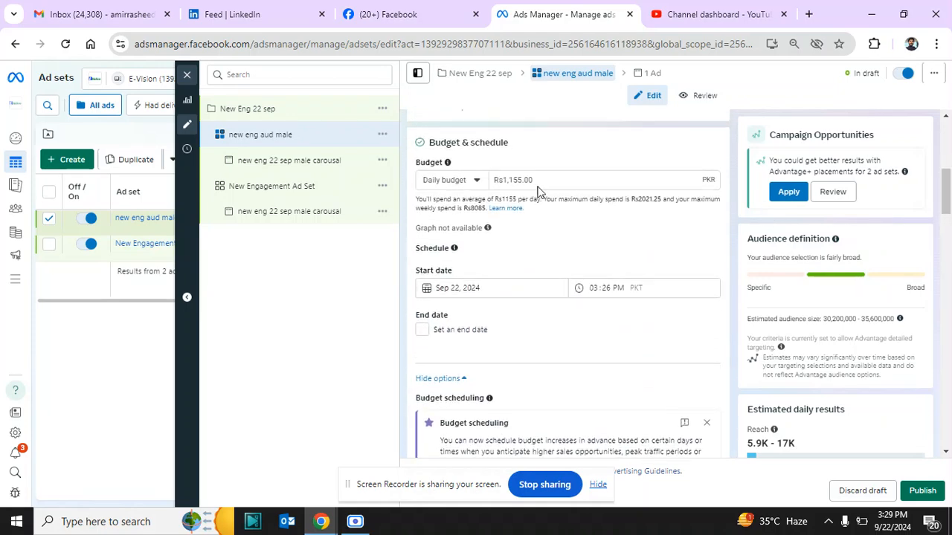
Switch the ad set's budget type to Lifetime budget and set its end date to Sep 30, 2024.
click(476, 181)
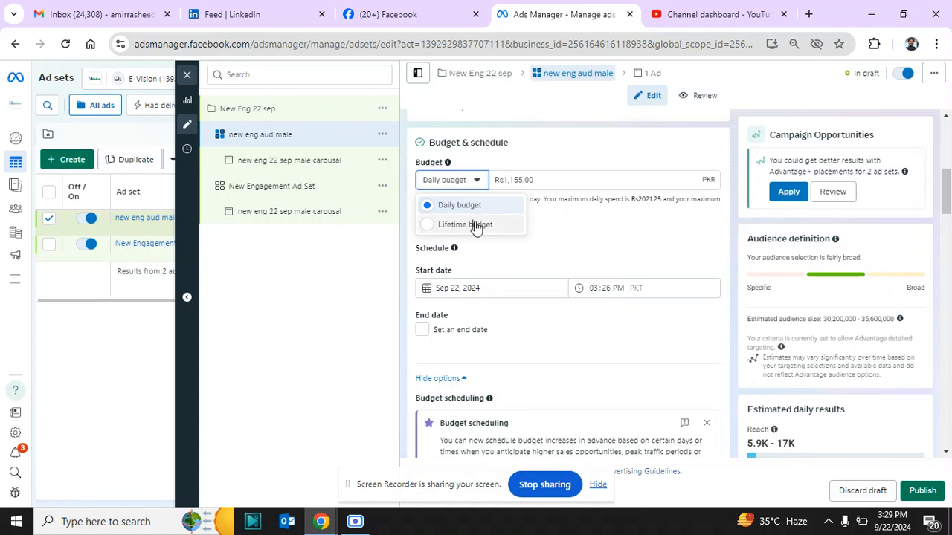
click(476, 226)
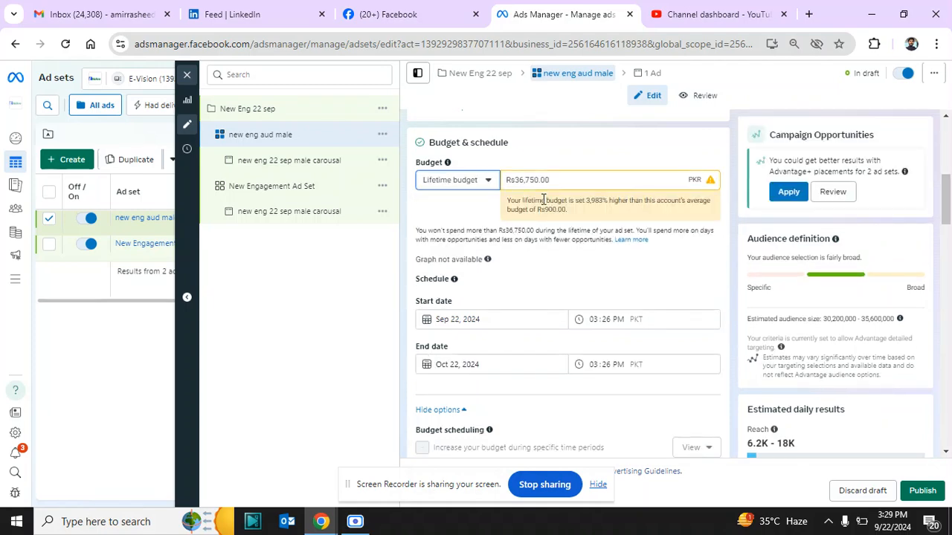
click(505, 366)
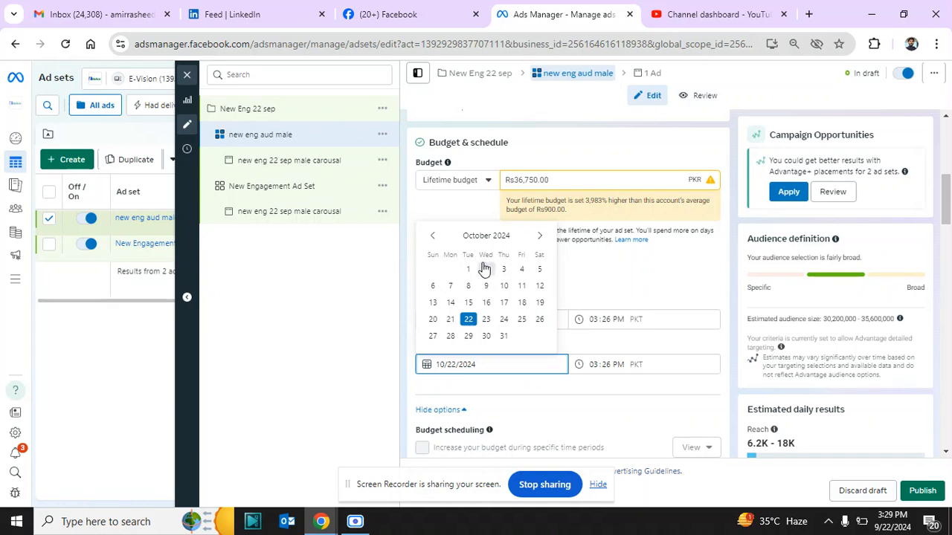
click(432, 236)
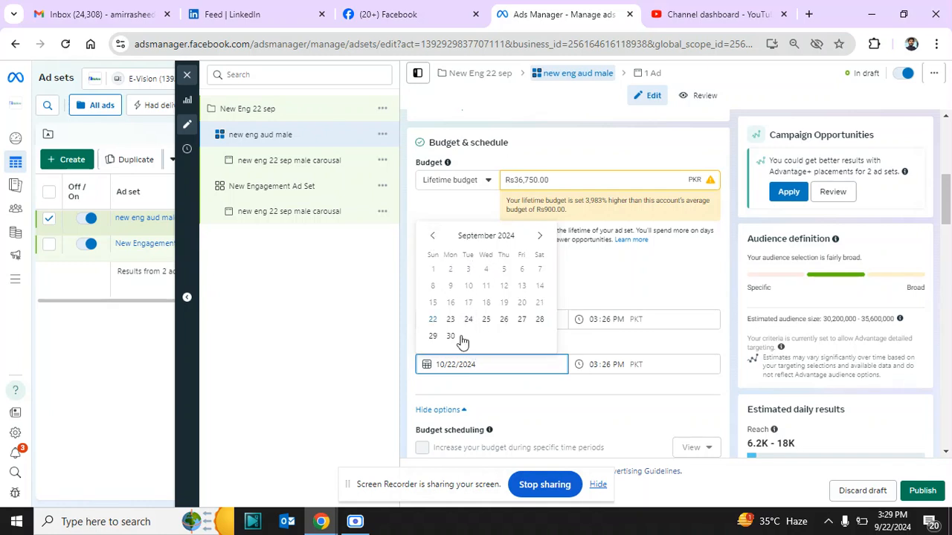
click(450, 336)
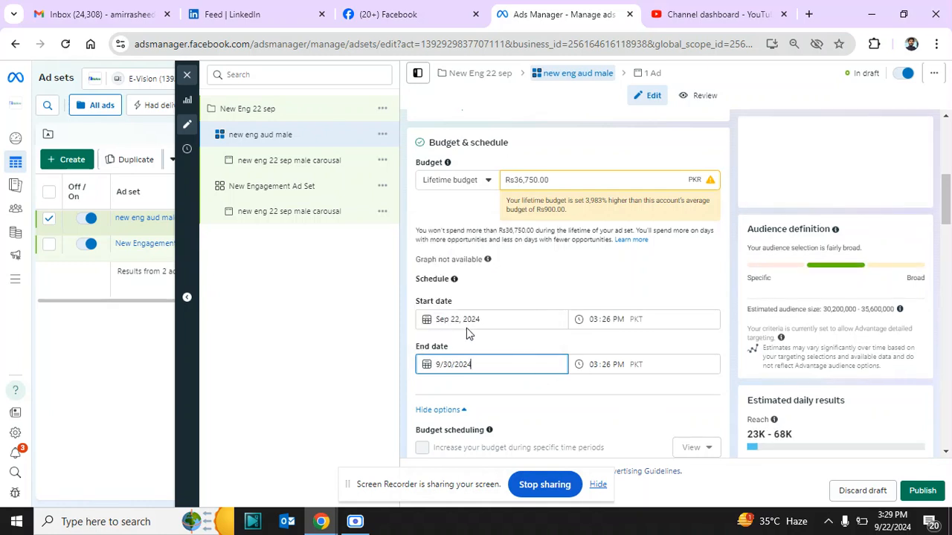
Turn on running ads on a schedule and schedule Sunday from 12am to 4am and from 12pm to midnight.
drag(948, 197, 949, 231)
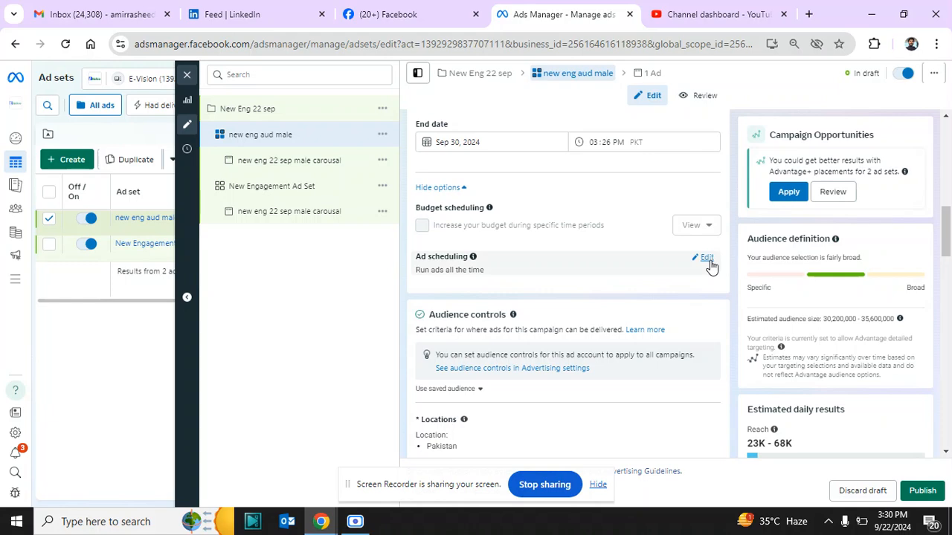
click(707, 258)
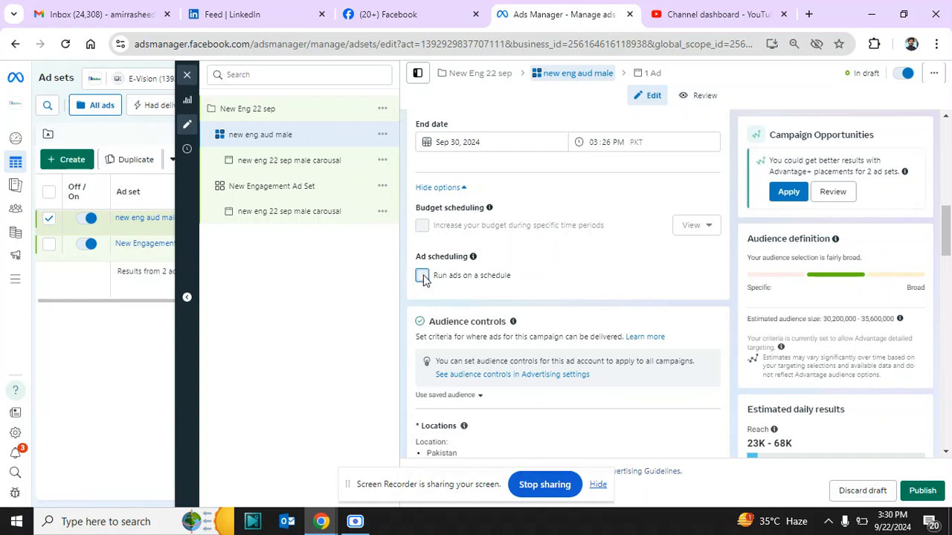
click(422, 275)
scroll(469, 310, down, 1)
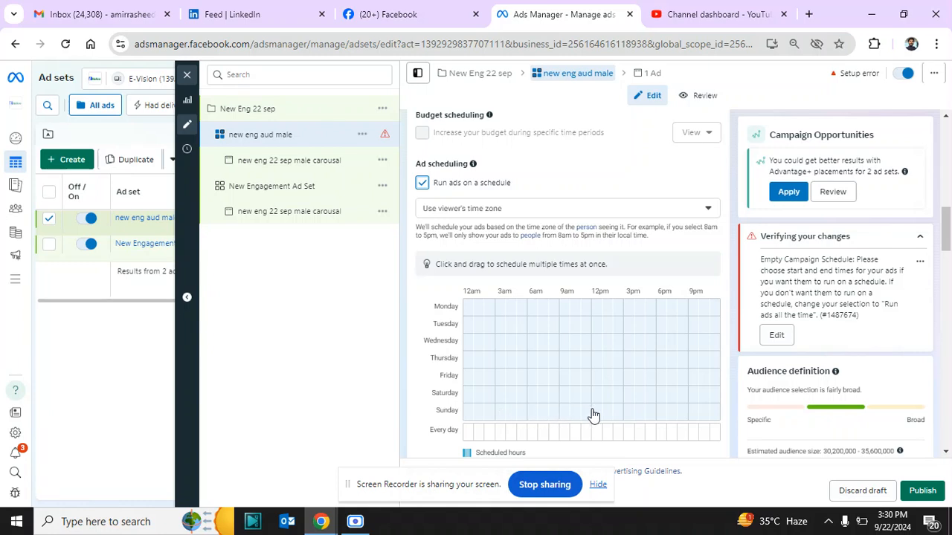
drag(593, 412, 718, 418)
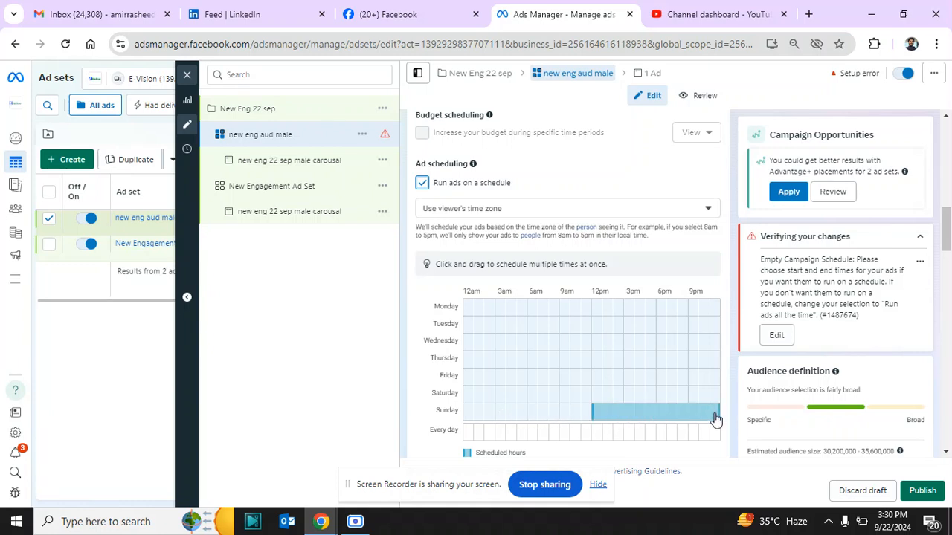
click(502, 414)
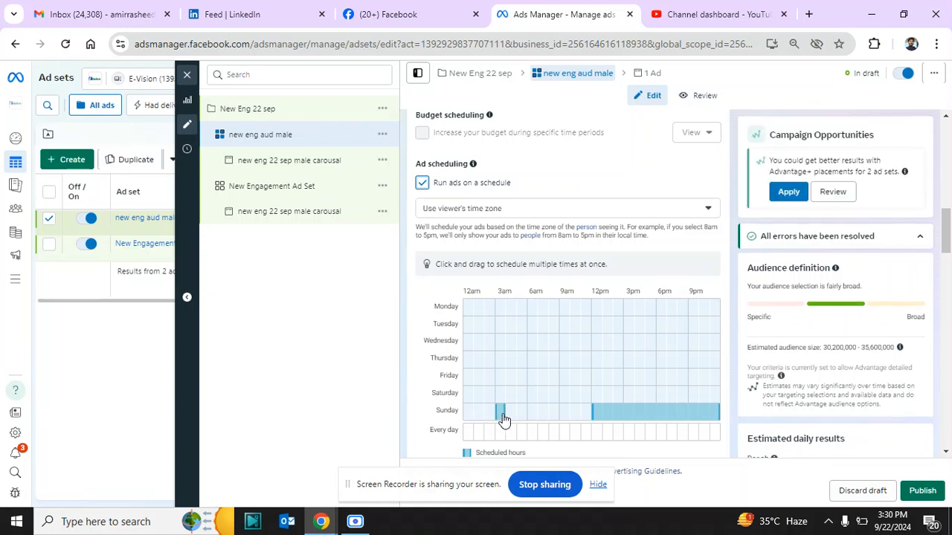
drag(471, 419, 496, 425)
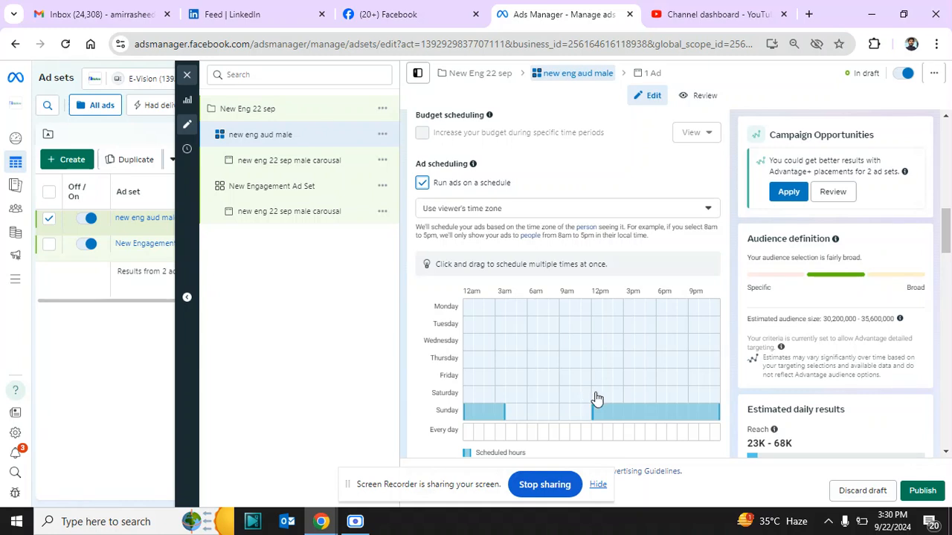
Schedule the ads on Saturday and Friday from 12am to 5am and from 12pm to midnight.
drag(595, 395, 724, 398)
drag(597, 396, 716, 397)
drag(469, 399, 509, 402)
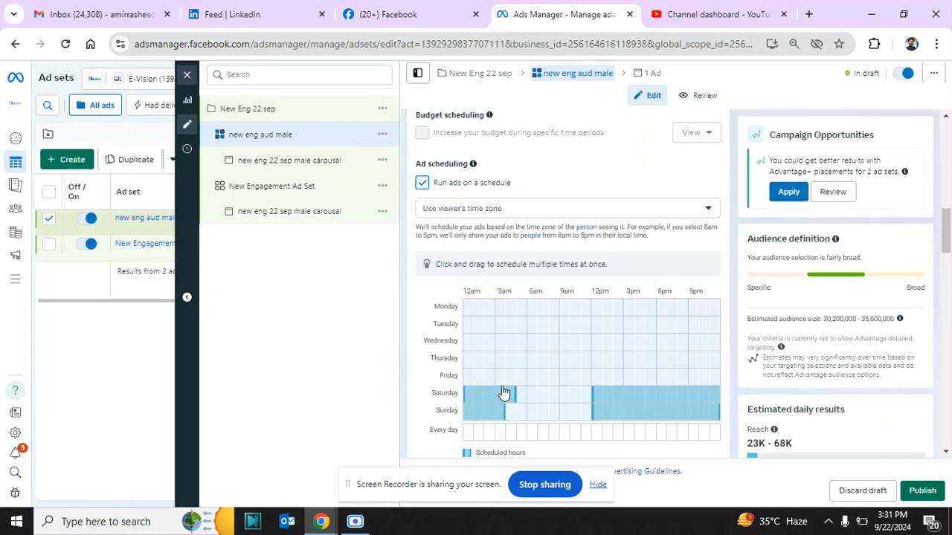
drag(471, 379, 476, 378)
drag(476, 378, 515, 378)
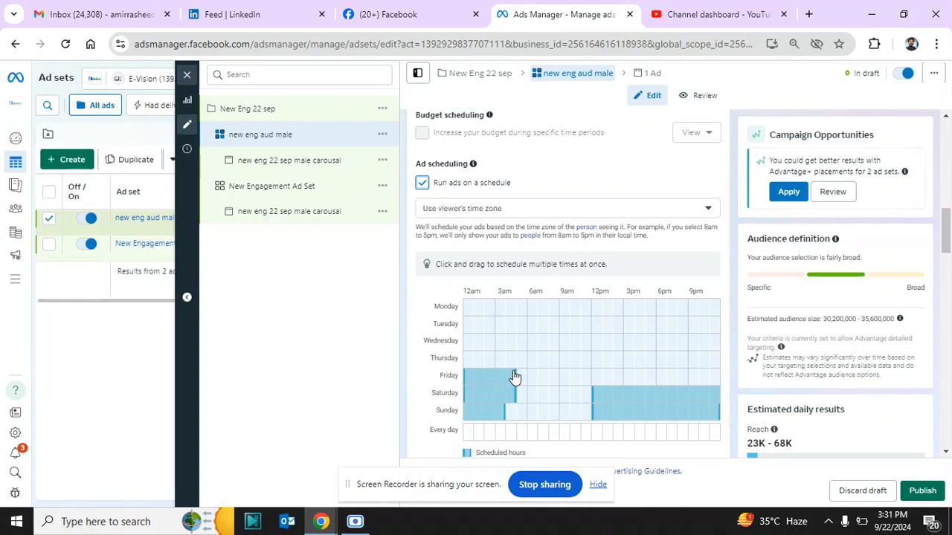
click(596, 381)
drag(599, 388, 712, 390)
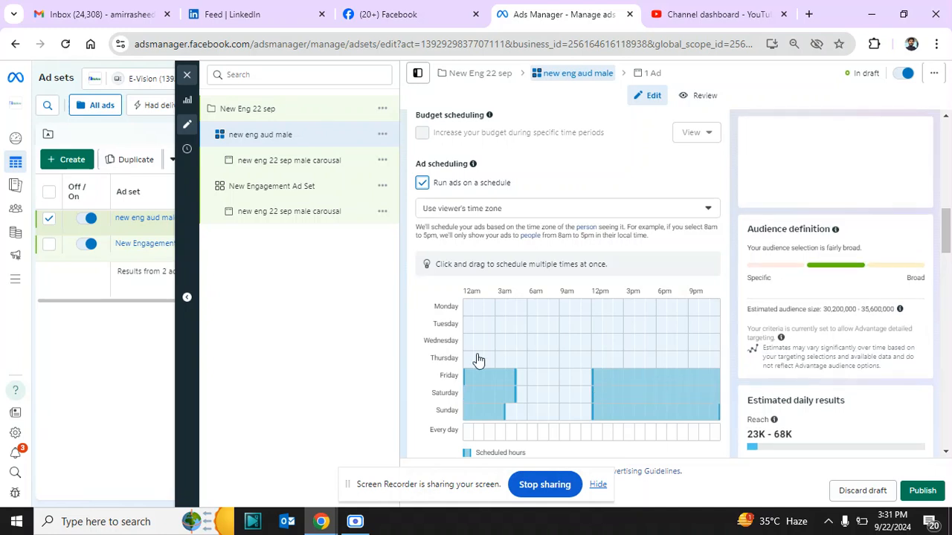
Schedule Tuesday, Wednesday and Thursday from 12pm to midnight, adding 12am to 3am on Wednesday and 12am to 4am on Thursday.
drag(627, 311, 649, 314)
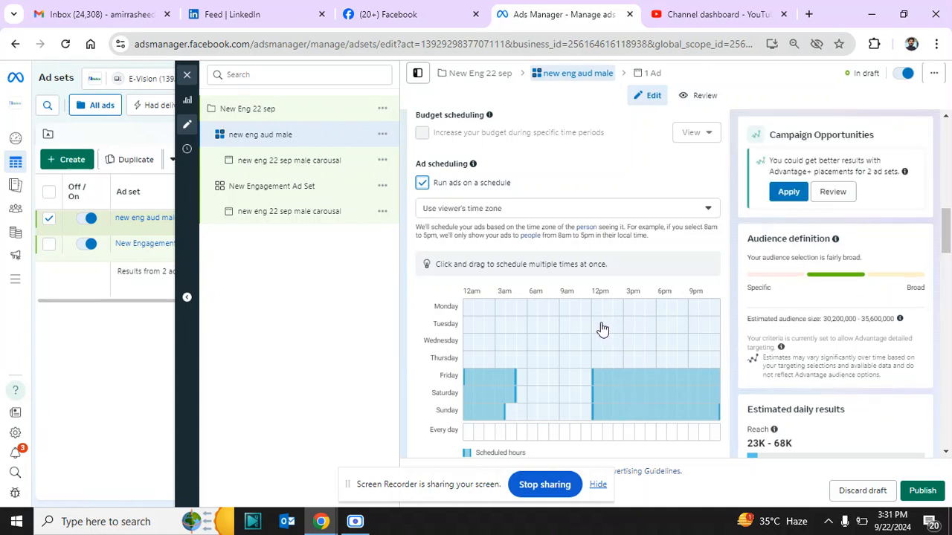
drag(597, 330, 713, 332)
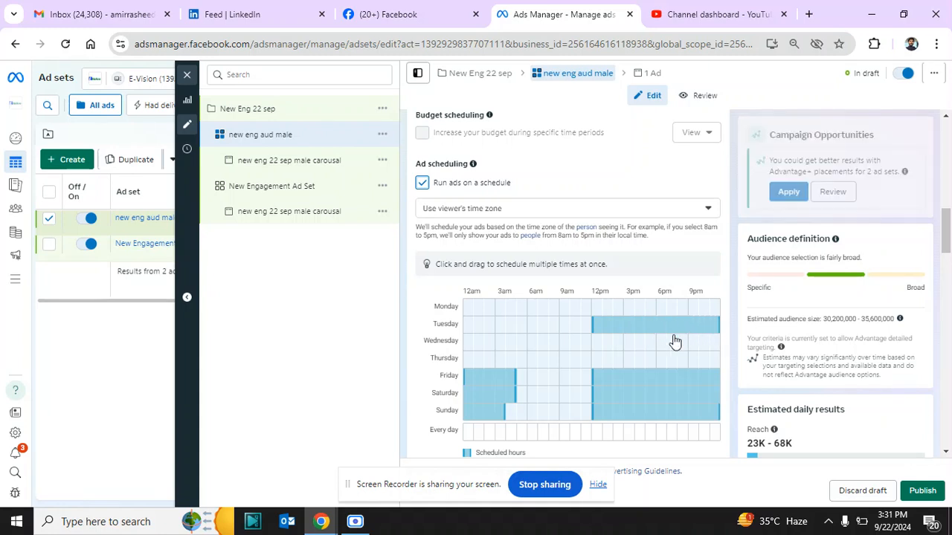
drag(600, 346, 713, 346)
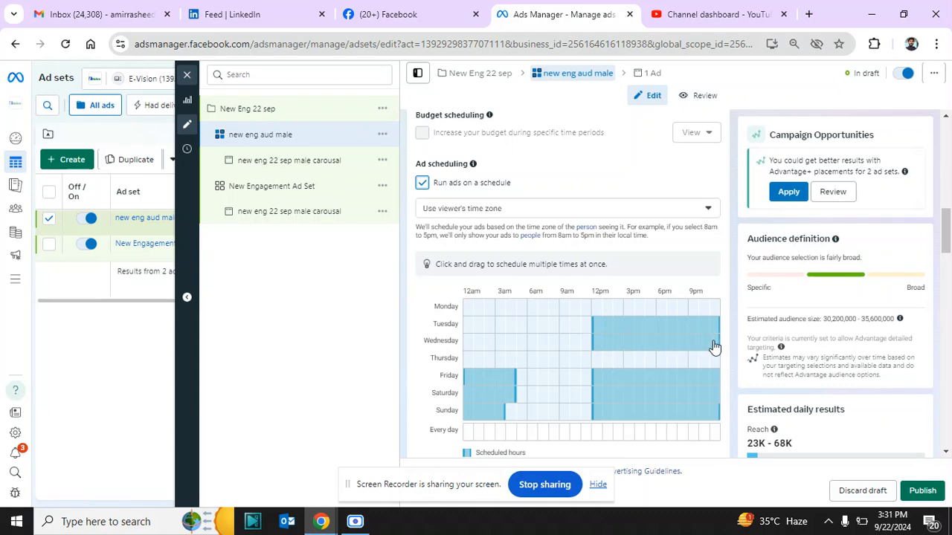
scroll(467, 339, up, 1)
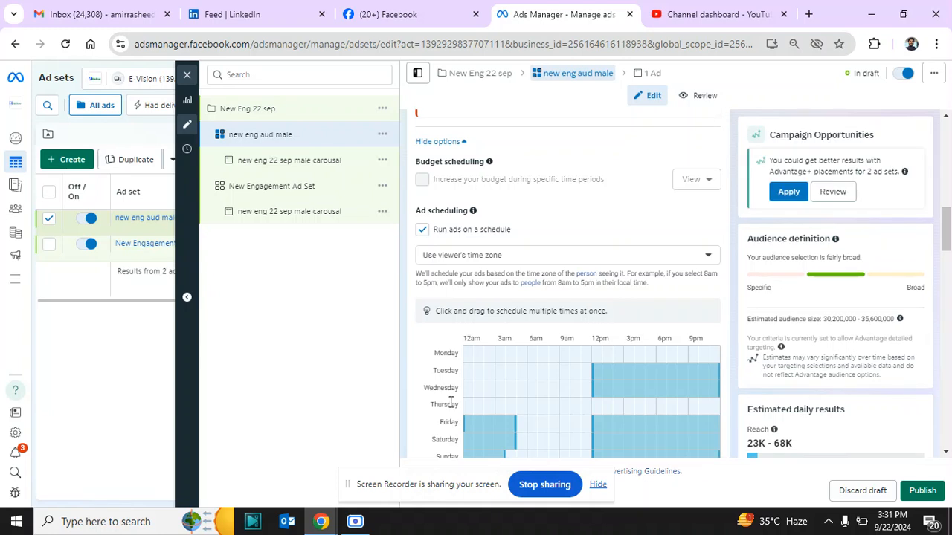
drag(466, 389, 493, 351)
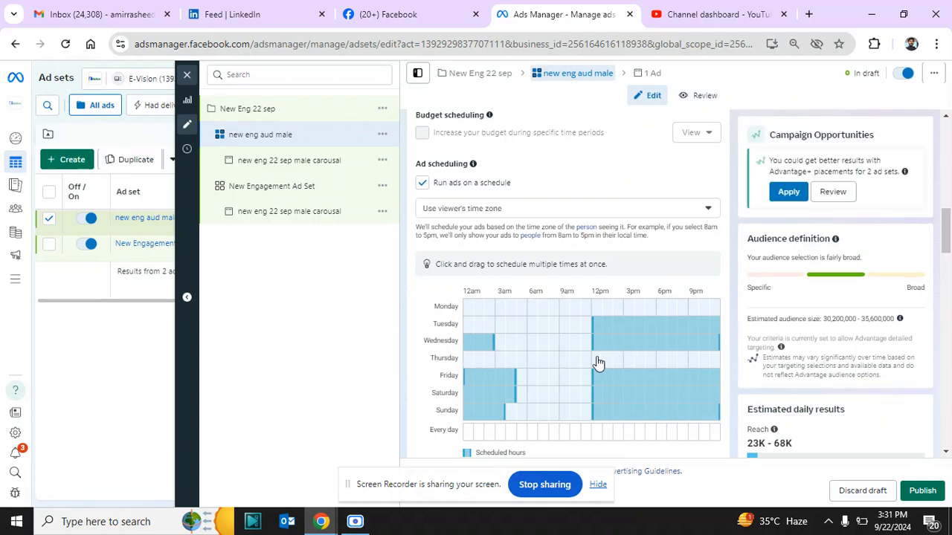
drag(598, 363, 720, 362)
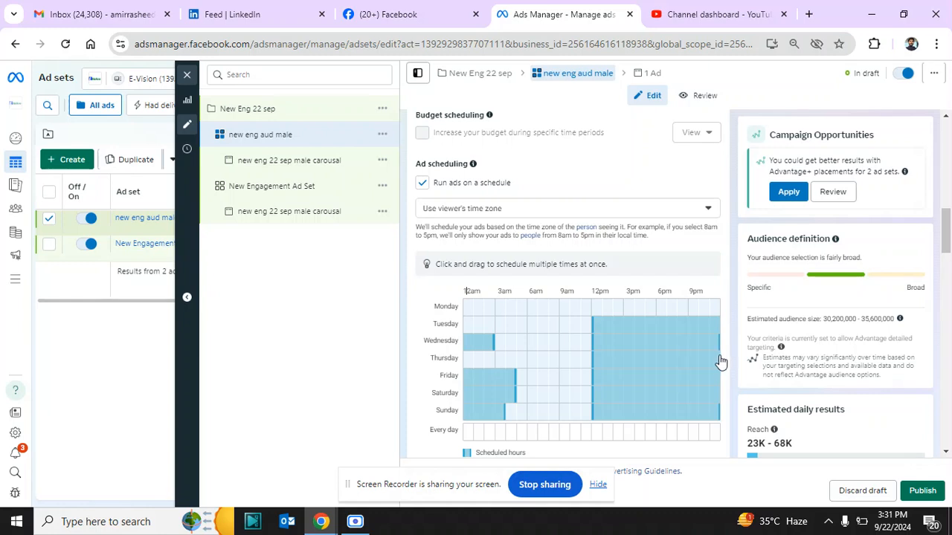
drag(472, 363, 504, 364)
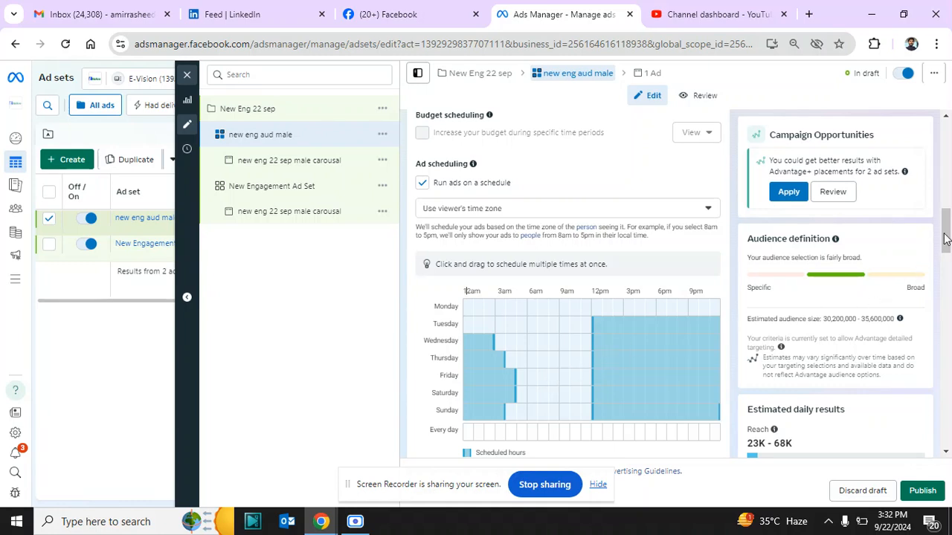
Expand the additional audience control options and switch the ad set from Advantage+ audience to the original audience.
drag(947, 236, 945, 268)
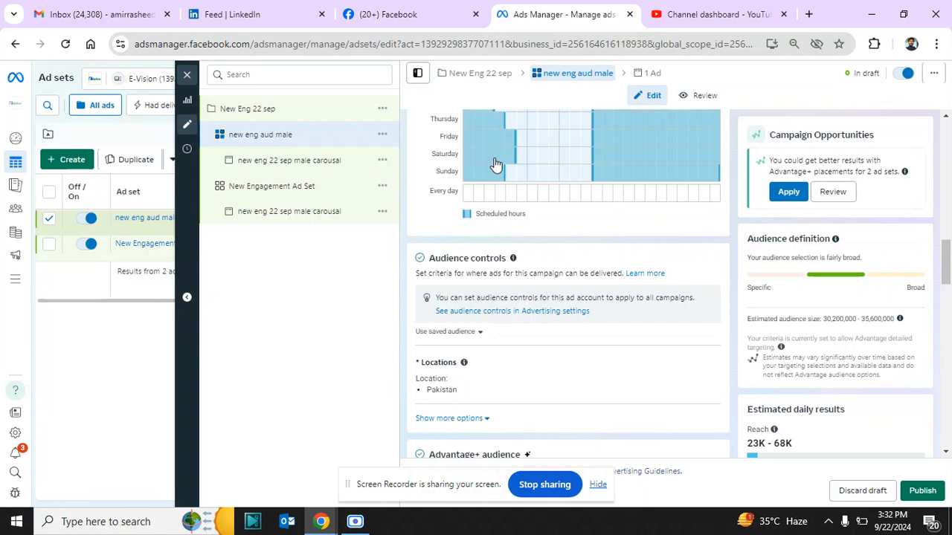
scroll(496, 164, up, 1)
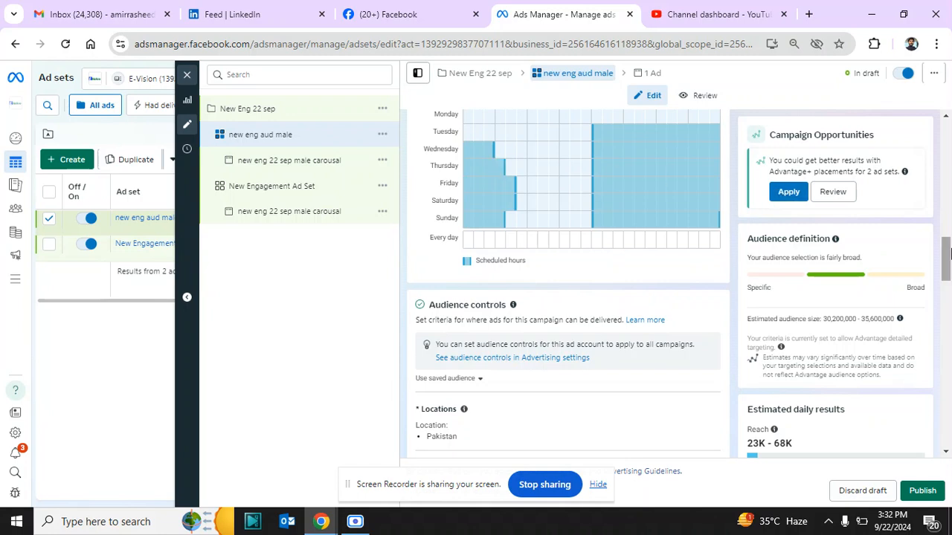
drag(947, 254, 949, 274)
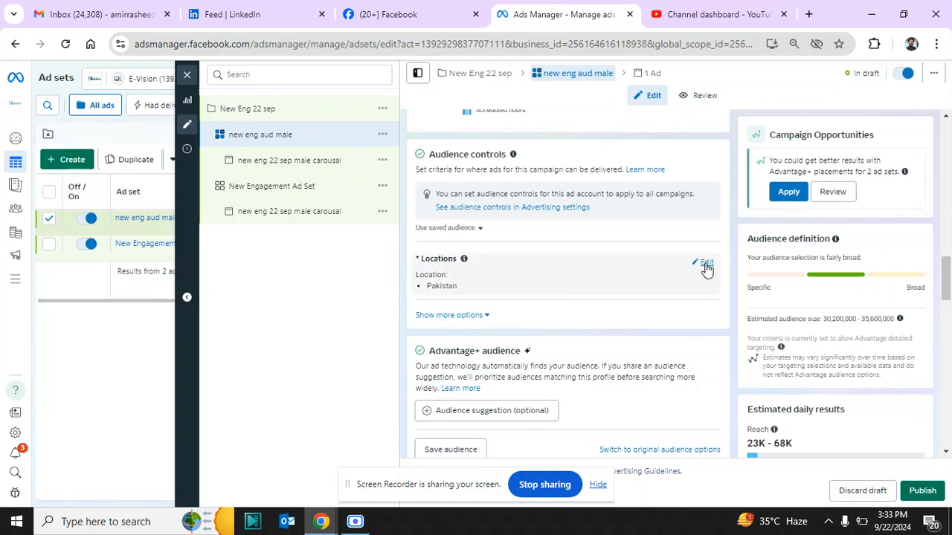
click(451, 316)
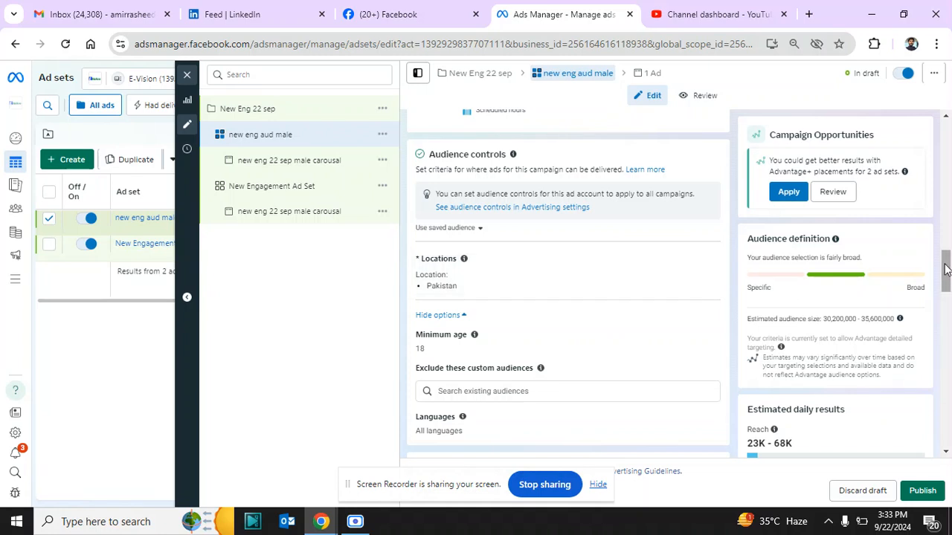
scroll(945, 291, down, 3)
scroll(946, 291, down, 1)
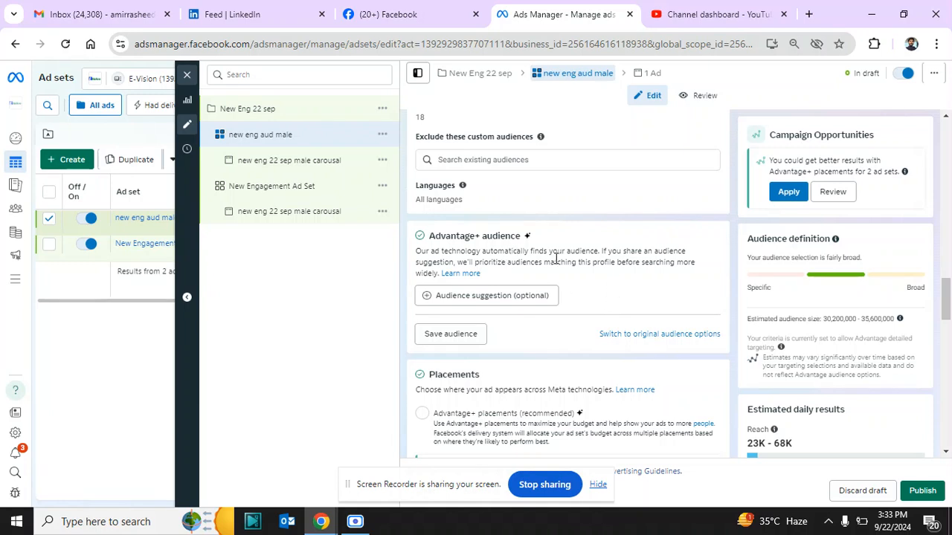
click(637, 336)
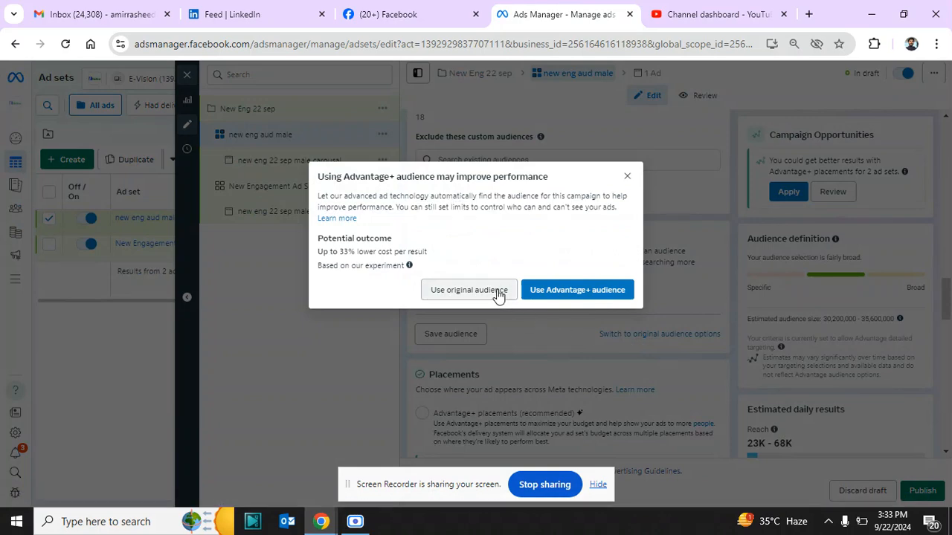
click(497, 290)
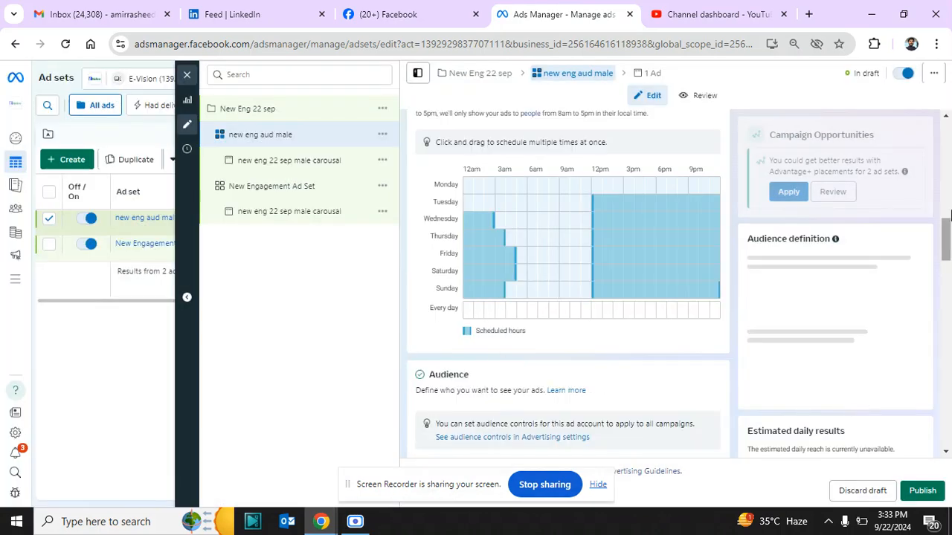
Look through the existing audiences available for the ad set by lookalike, custom and all types.
drag(945, 218, 945, 265)
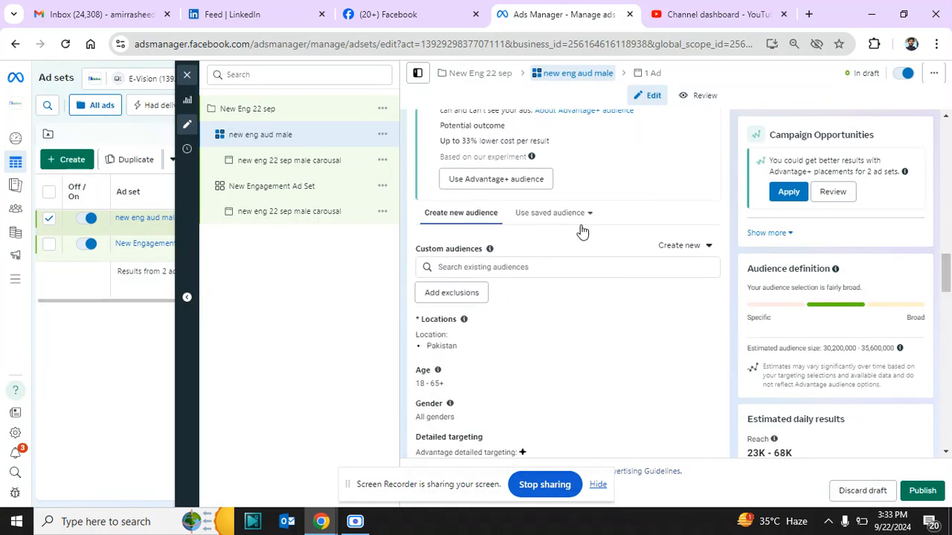
click(552, 266)
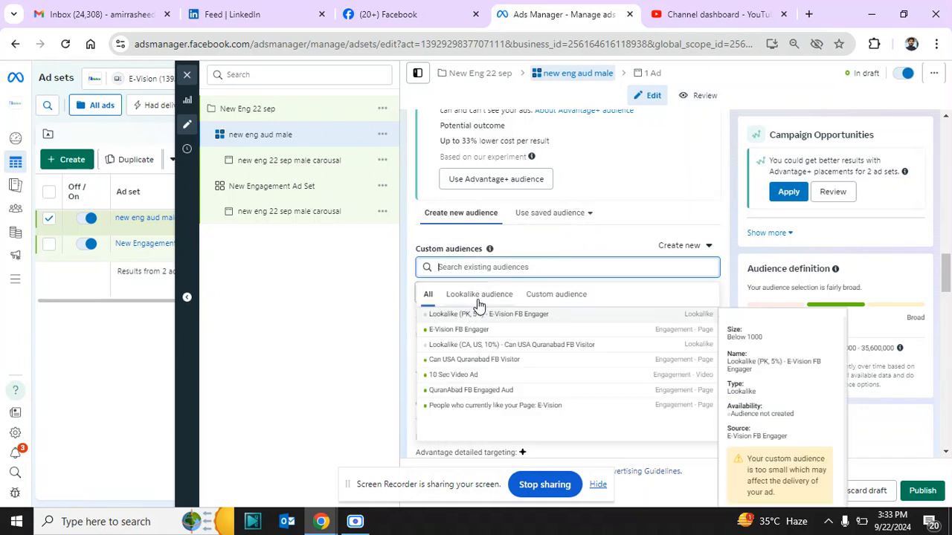
click(471, 296)
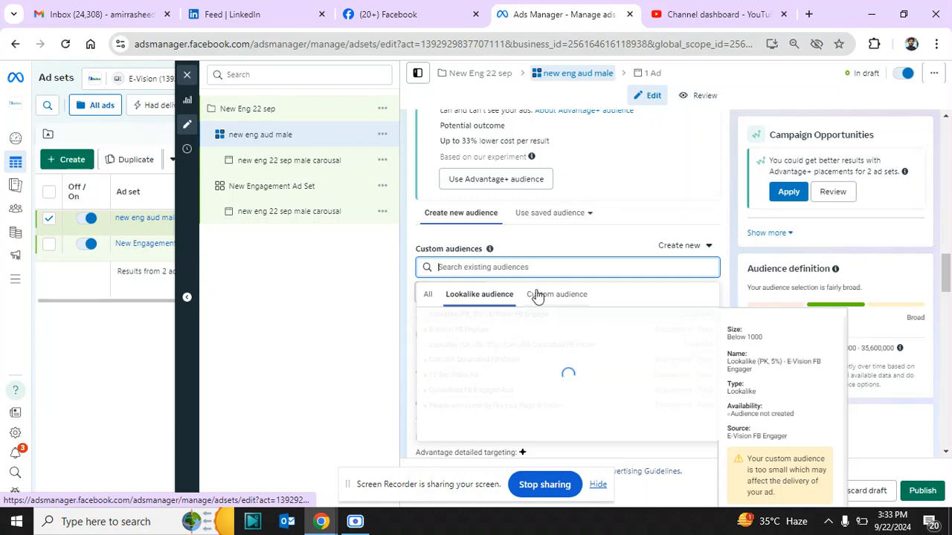
click(554, 296)
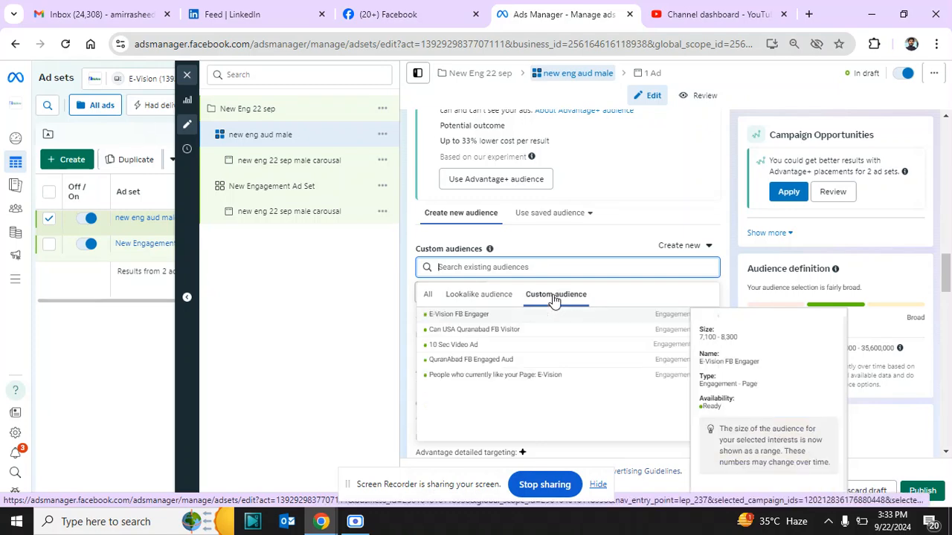
click(428, 295)
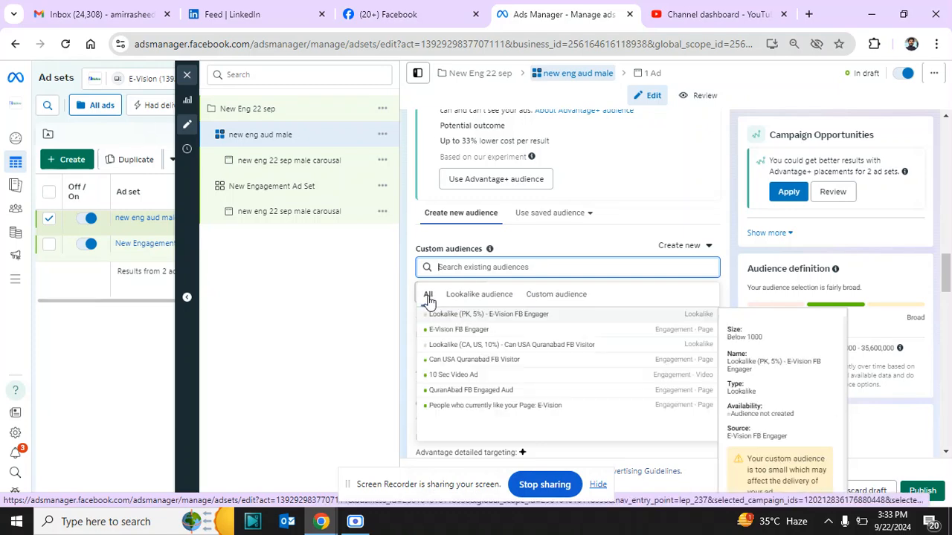
click(319, 331)
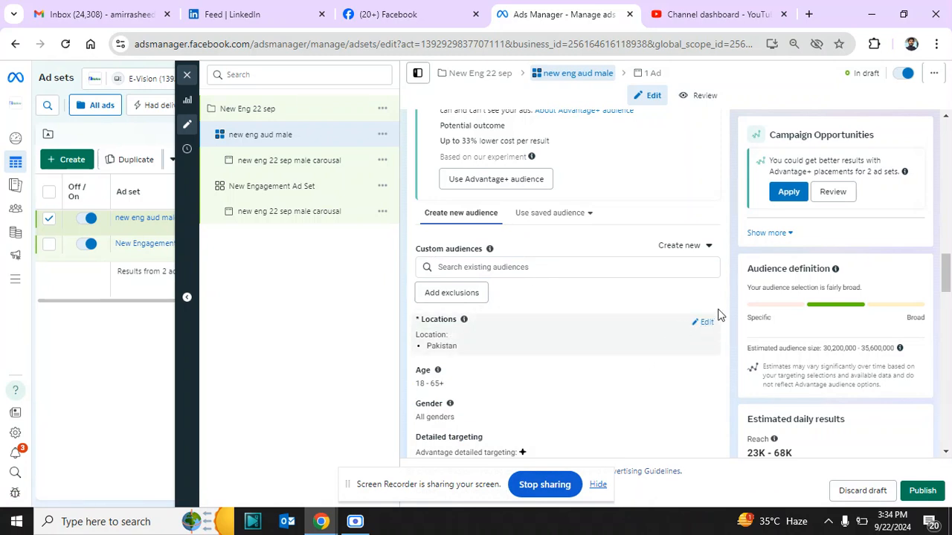
drag(947, 277, 947, 291)
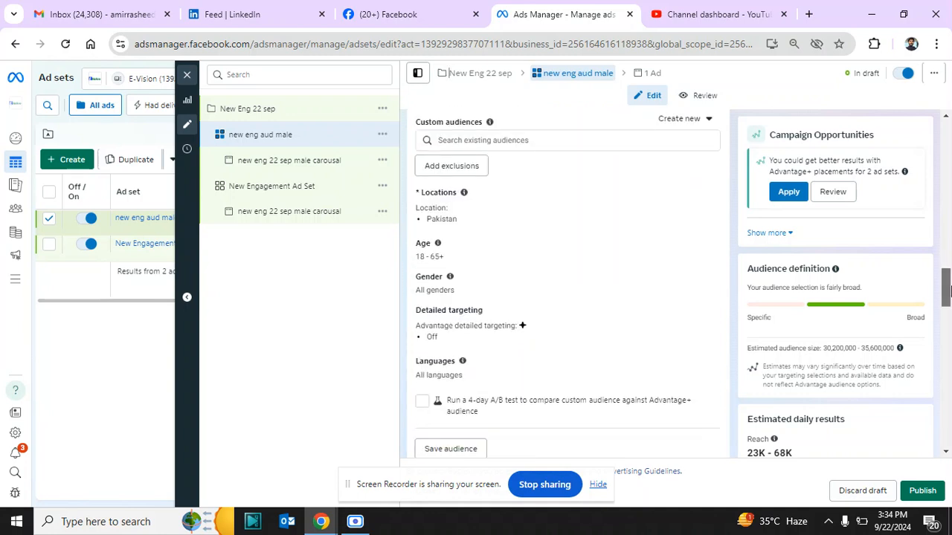
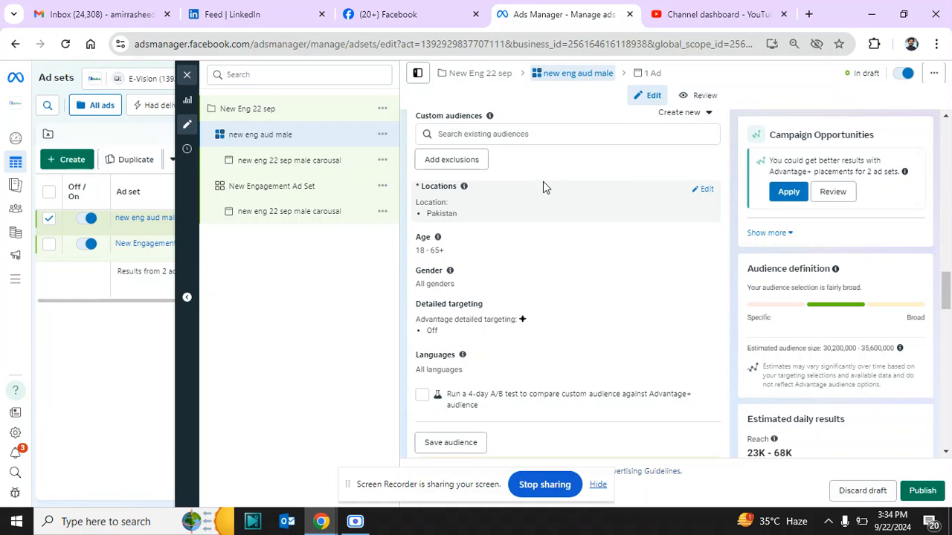
Replace Pakistan in the ad set's targeted locations with the city of Lahore, Punjab, Pakistan.
click(706, 191)
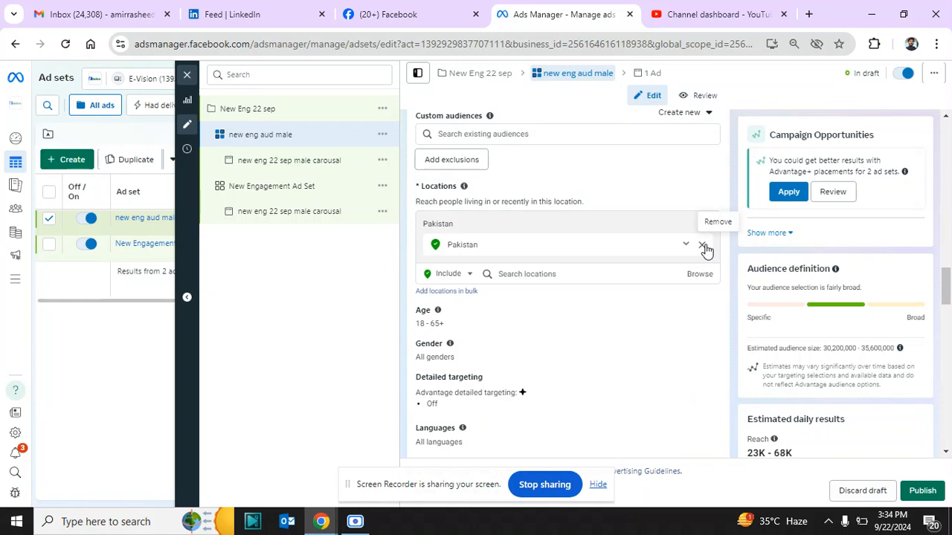
click(702, 246)
click(564, 255)
text(u)
text(aho)
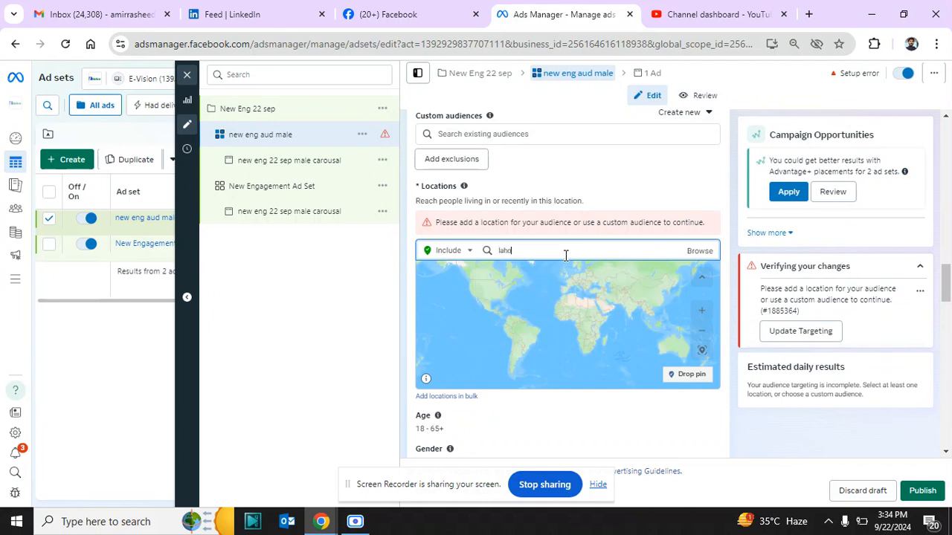
text(re)
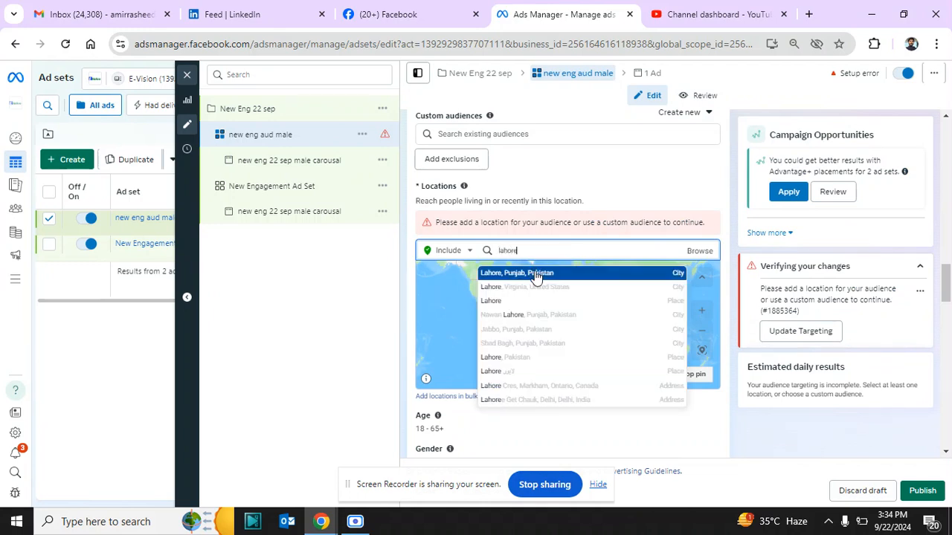
click(536, 273)
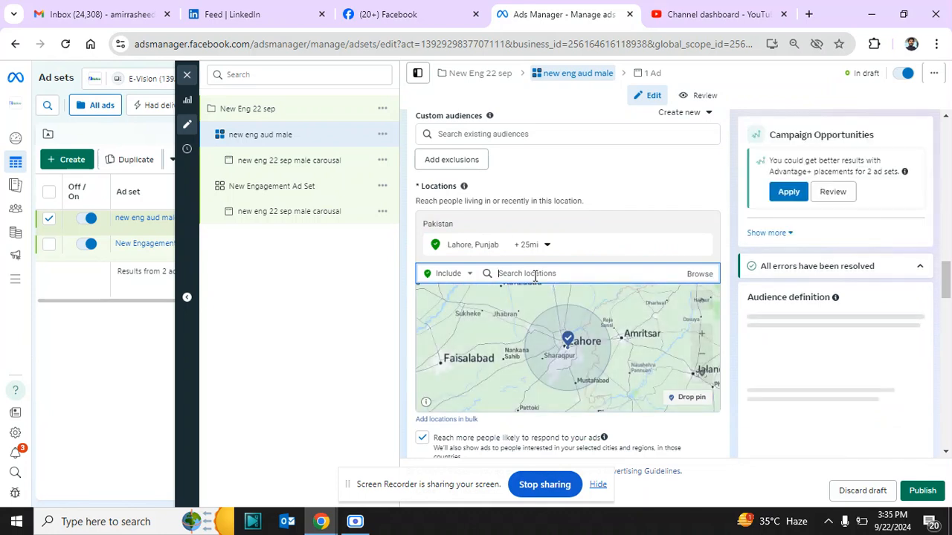
Add the top match for "islamabad", Islamabad, Punjab, as another included location.
text(islam)
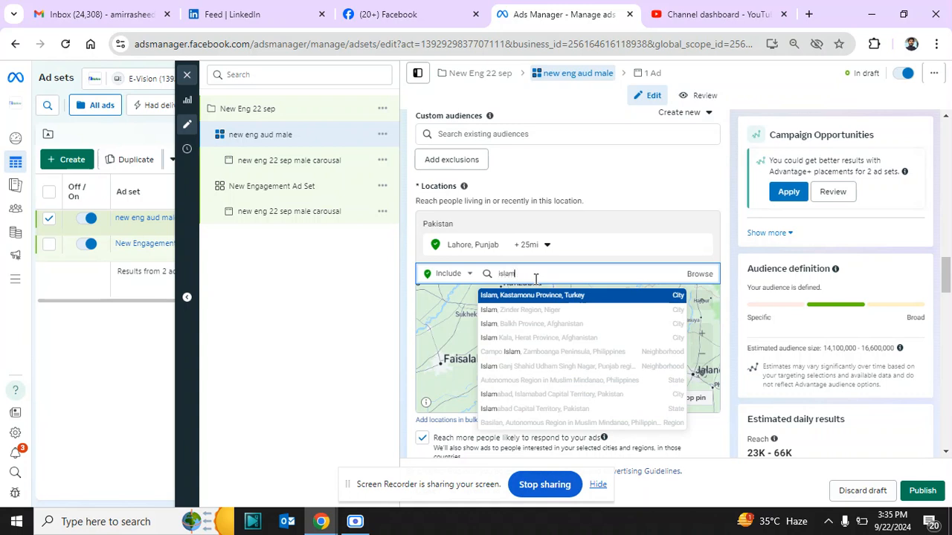
text(abad)
click(535, 297)
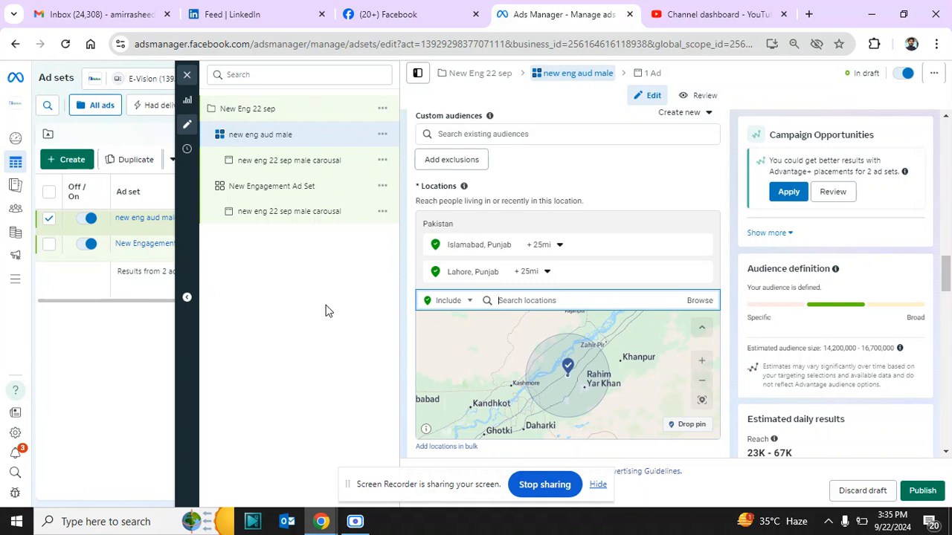
Look at the include and exclude choices for locations and the radius options for Islamabad.
click(465, 302)
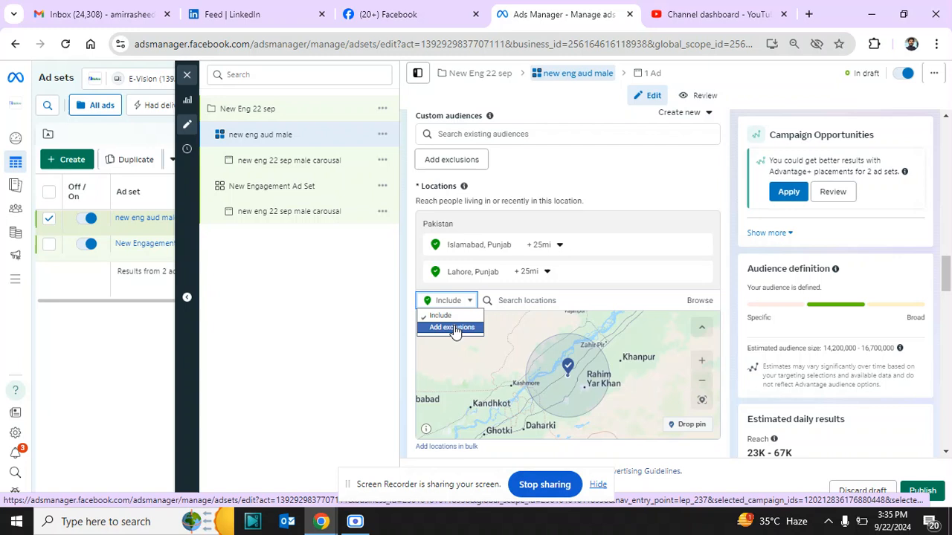
click(365, 329)
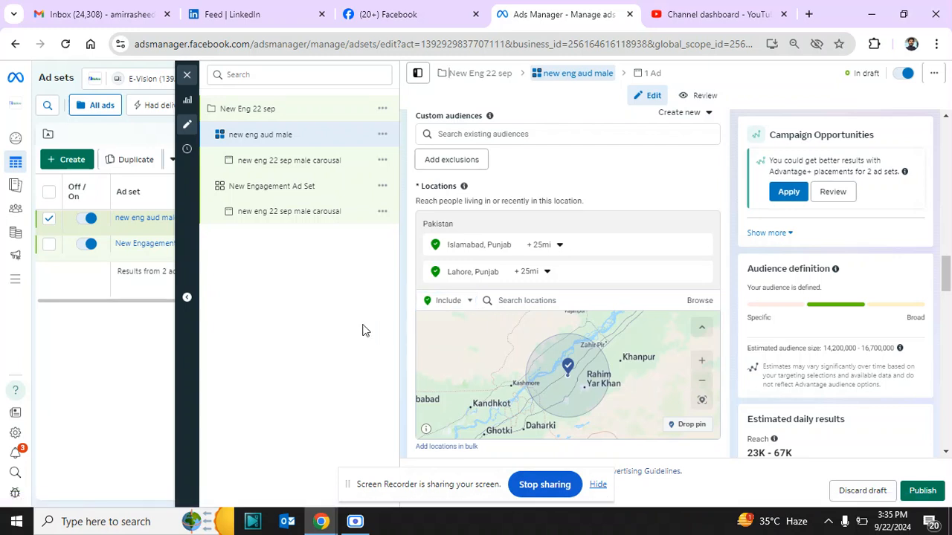
click(559, 244)
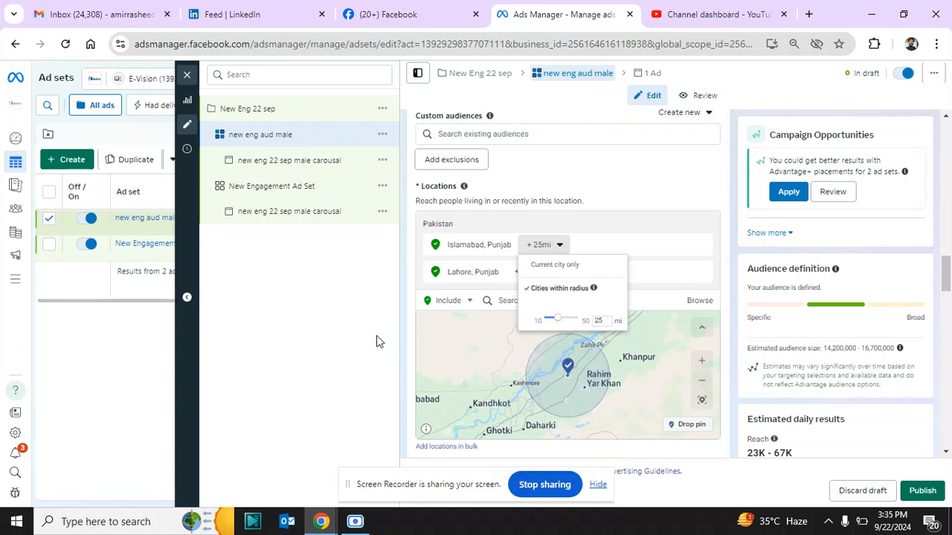
click(344, 323)
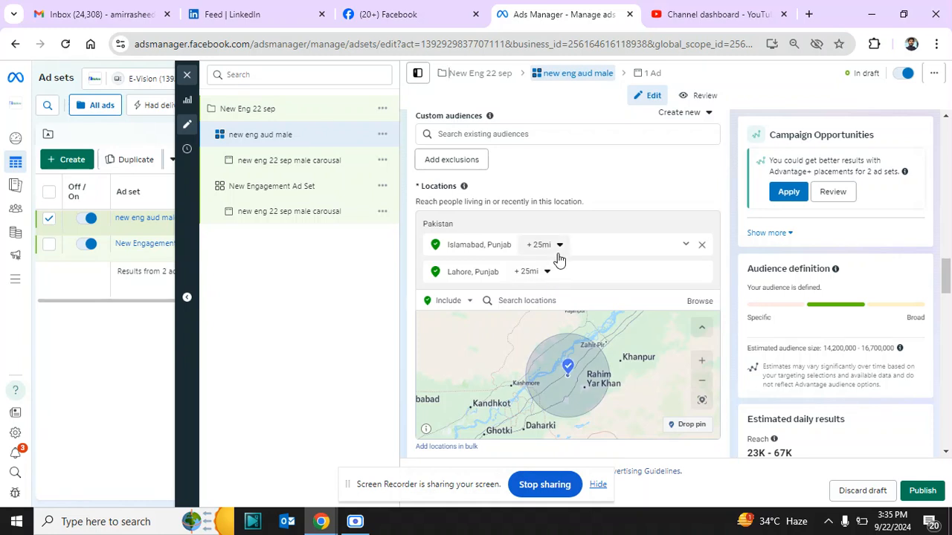
Turn off reaching more people likely to respond to the ads beyond the selected locations.
click(946, 454)
scroll(947, 453, down, 3)
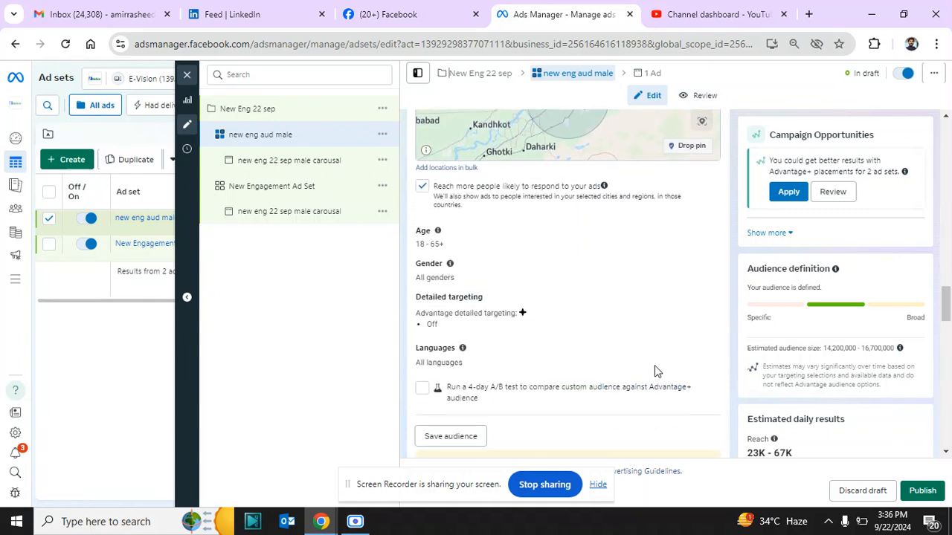
click(422, 187)
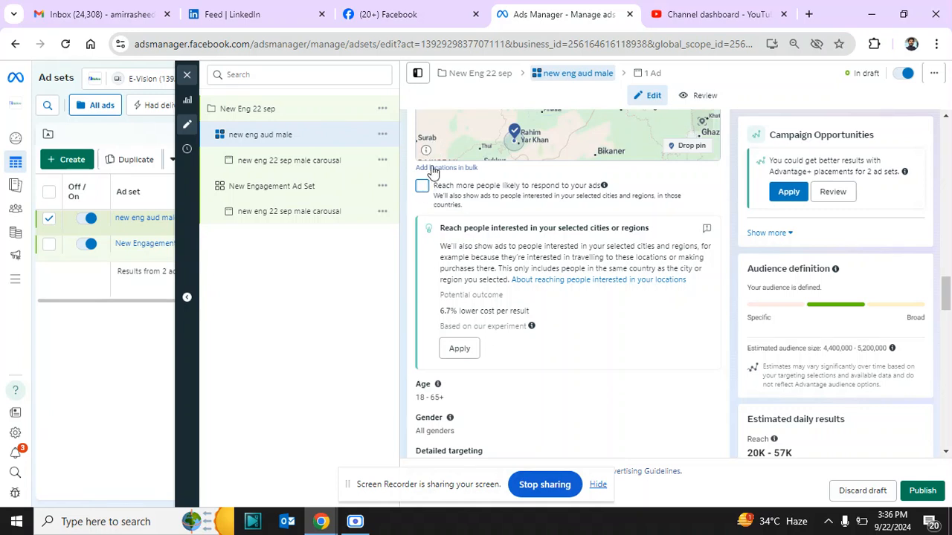
Set the audience's maximum age to 30.
click(946, 452)
scroll(946, 452, down, 2)
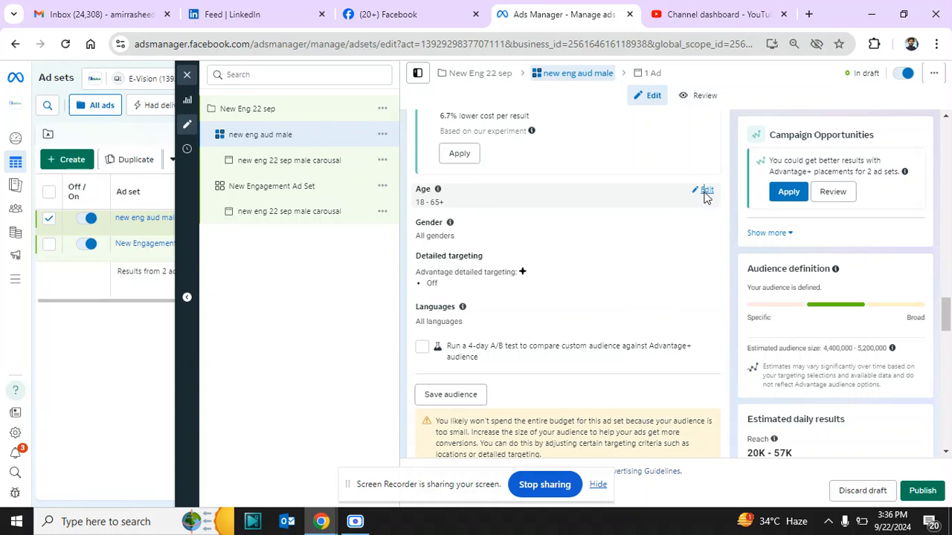
click(705, 192)
click(515, 210)
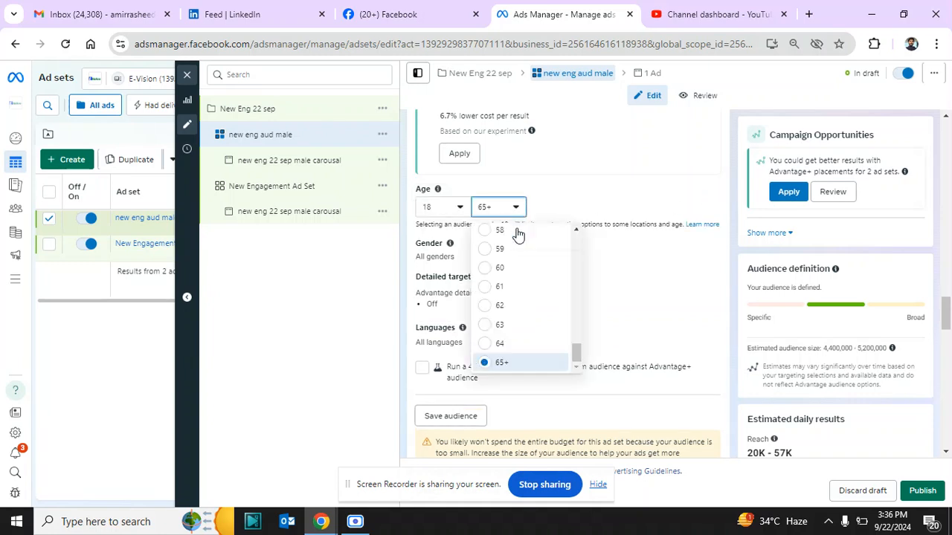
scroll(575, 253, up, 3)
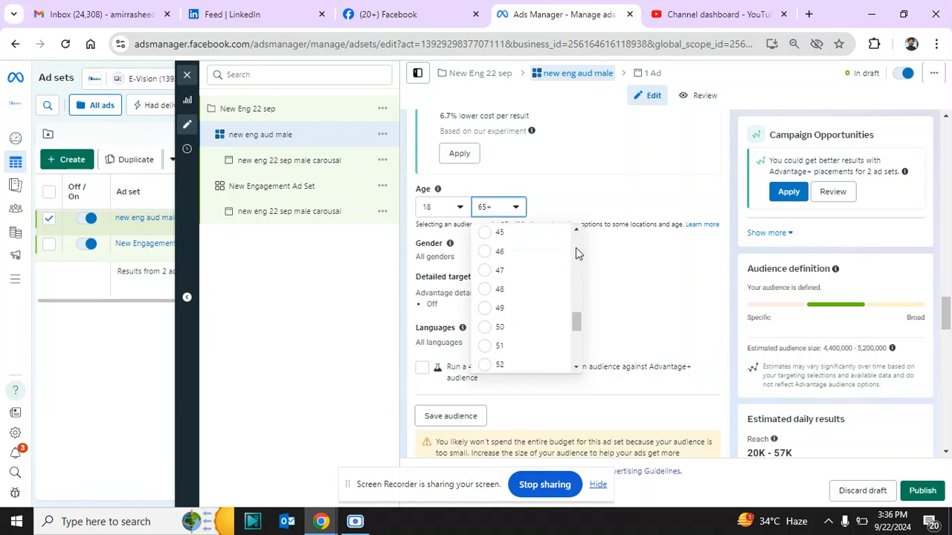
scroll(576, 249, up, 5)
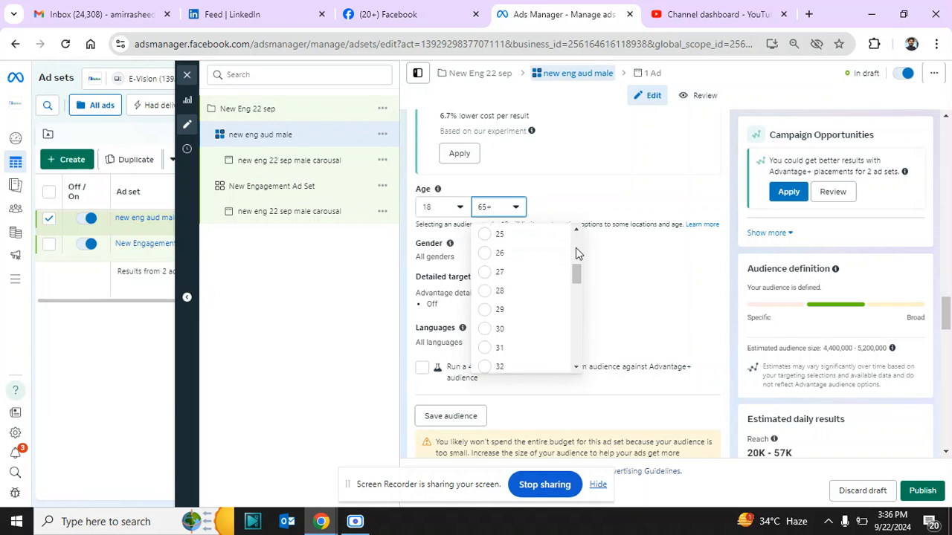
click(484, 329)
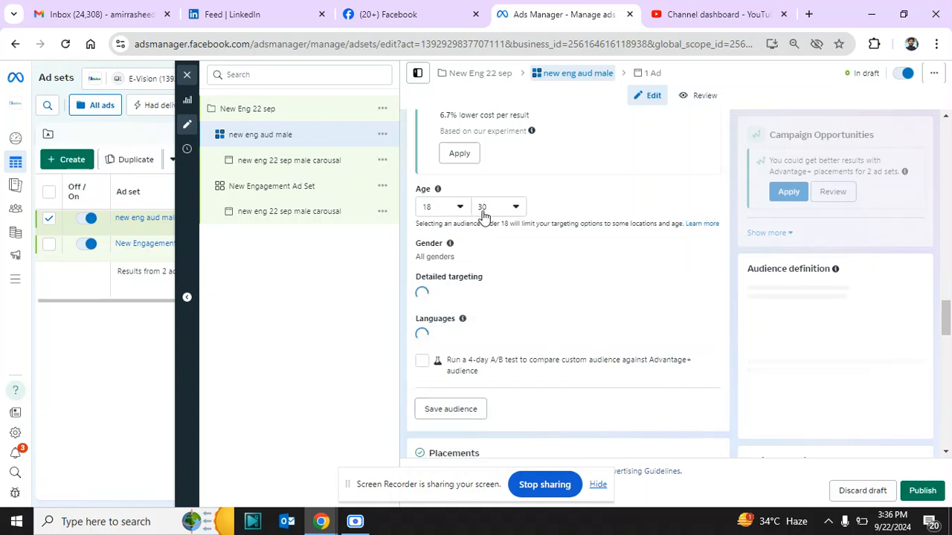
Open the gender targeting for editing, try Women and set it to Men.
mouse_move(449, 255)
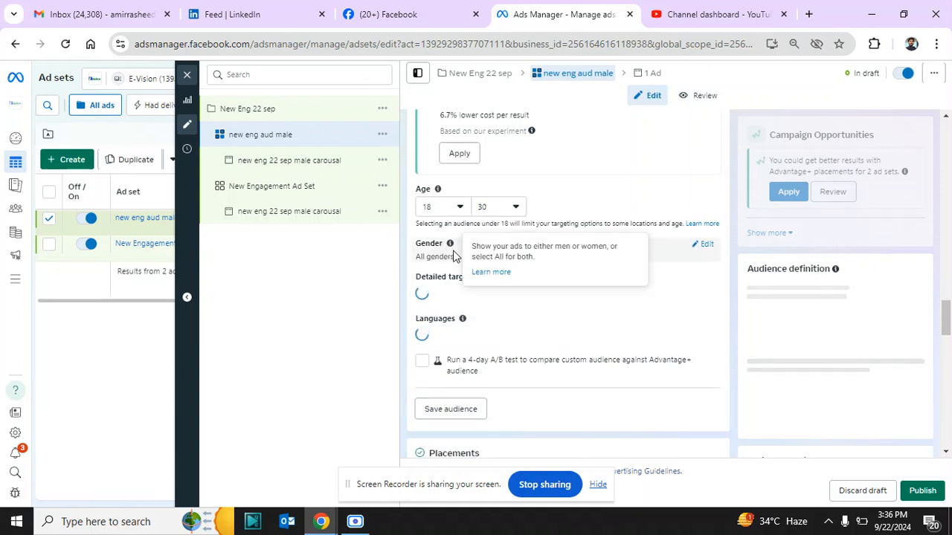
click(705, 246)
click(465, 262)
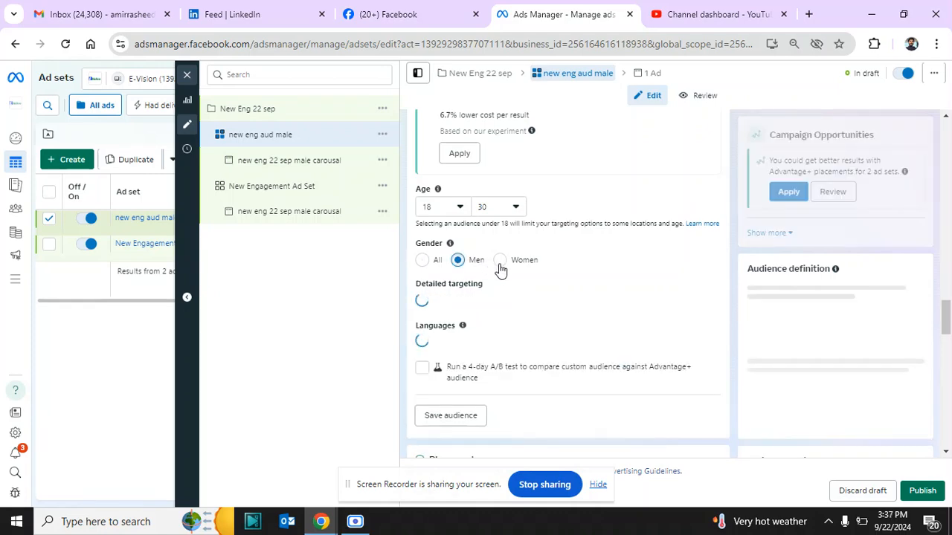
click(499, 262)
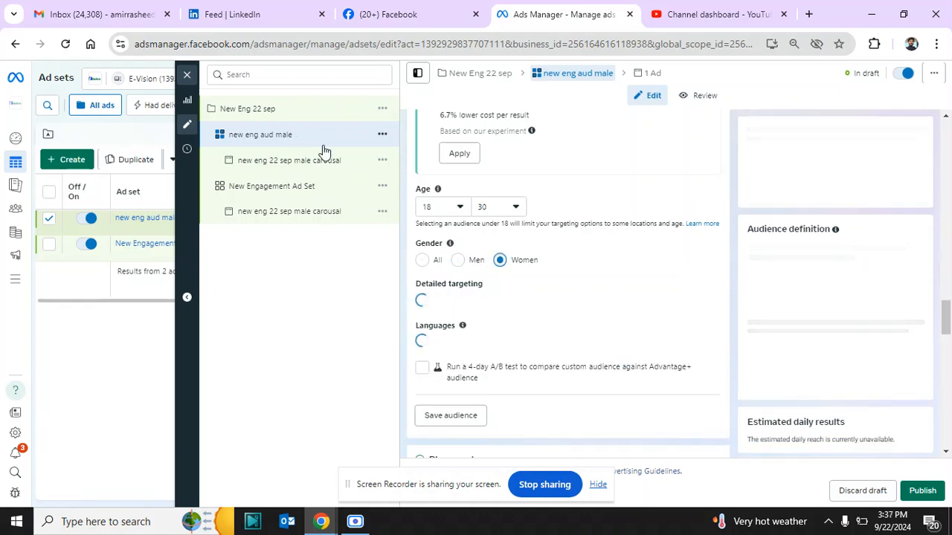
click(458, 262)
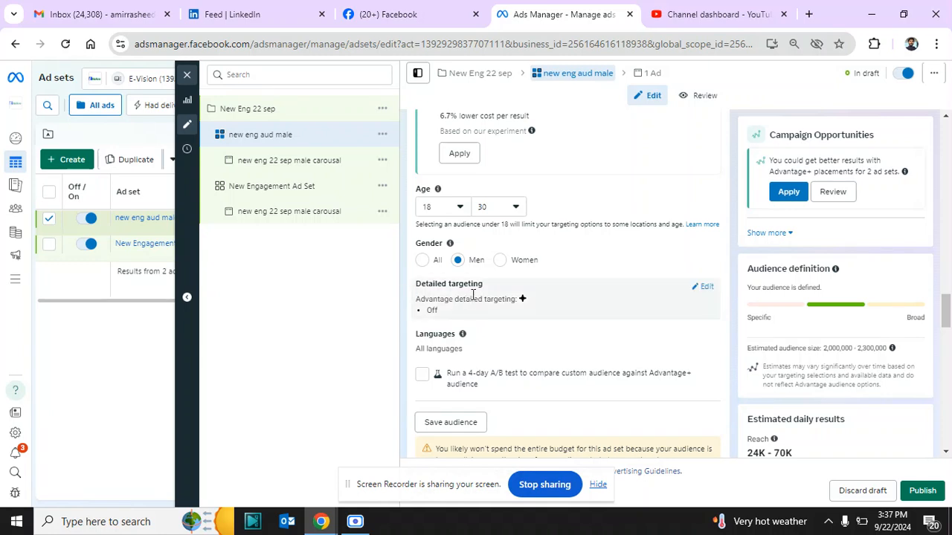
Open the detailed targeting for editing and set the audience's gender to Women.
click(705, 287)
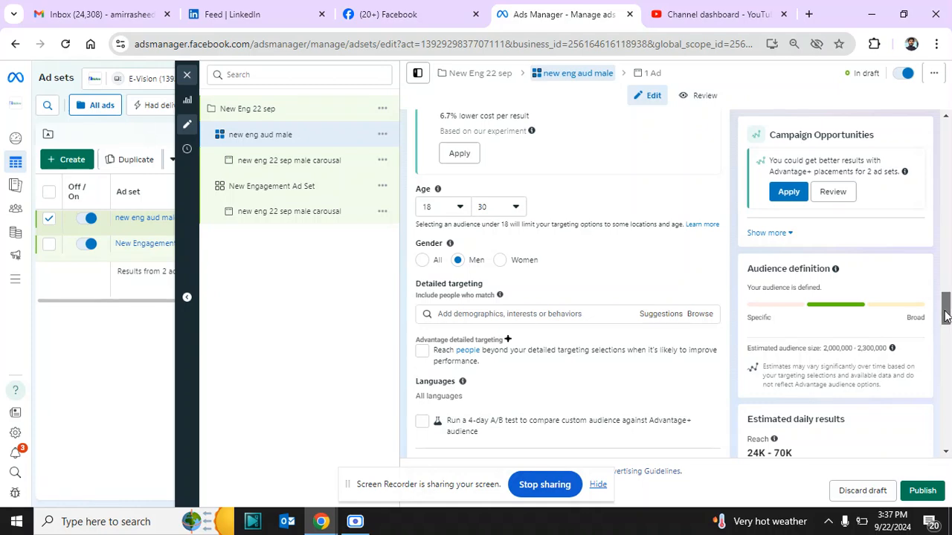
scroll(946, 316, down, 2)
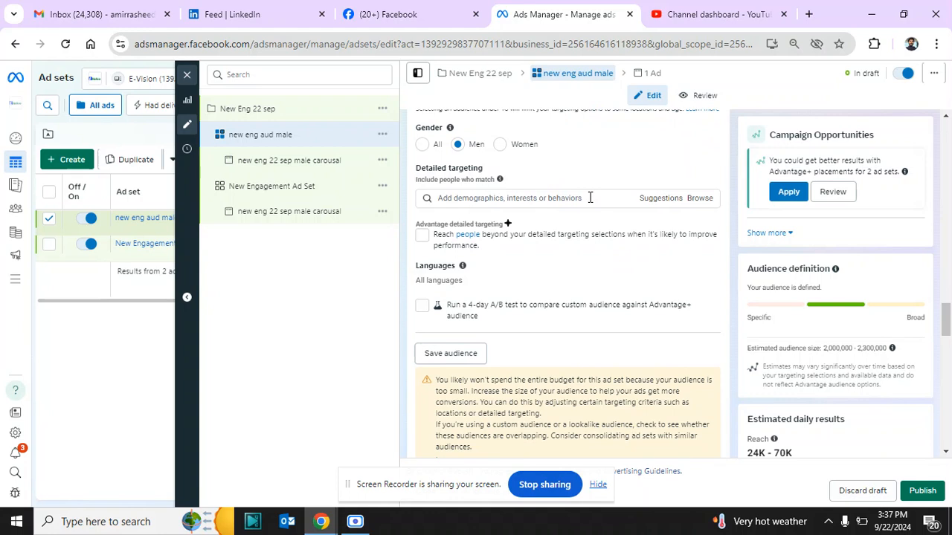
click(501, 146)
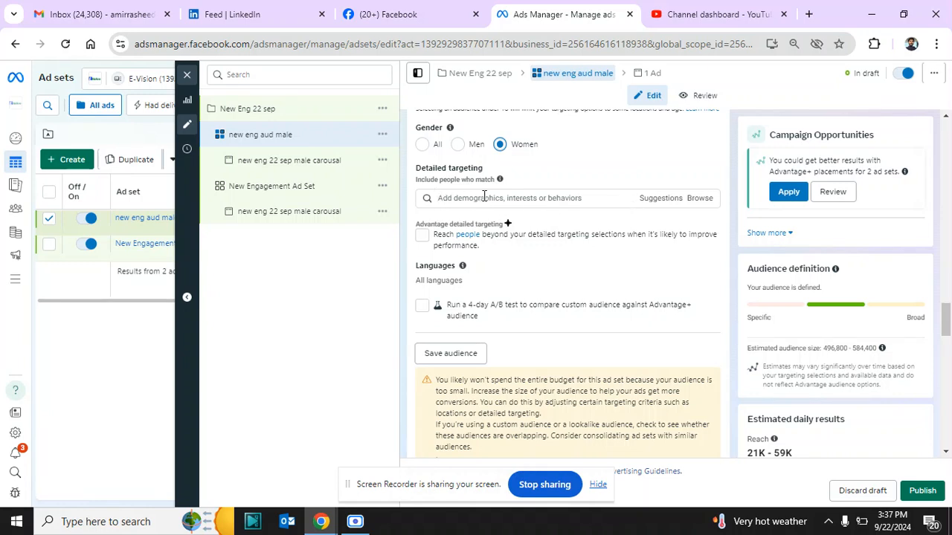
Browse the demographics, interests and behaviors categories available for detailed targeting.
click(699, 200)
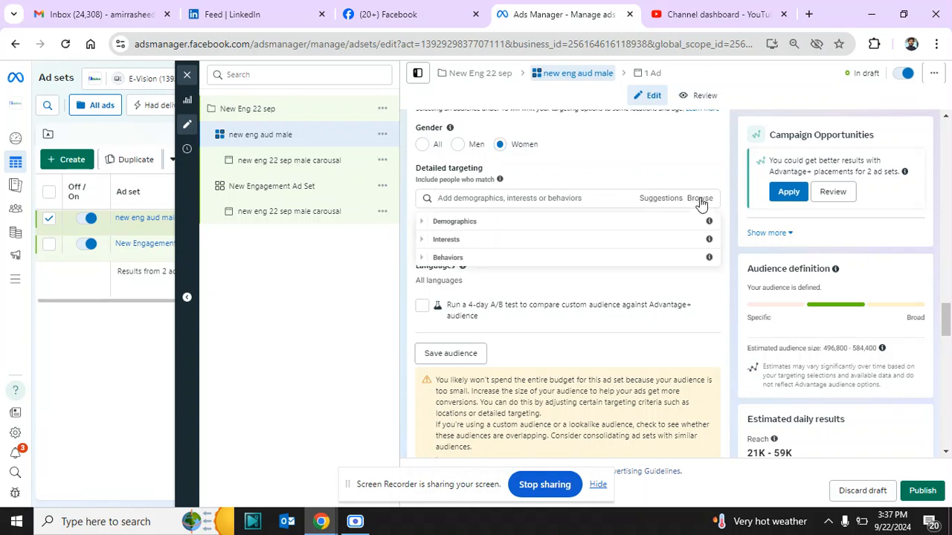
click(423, 225)
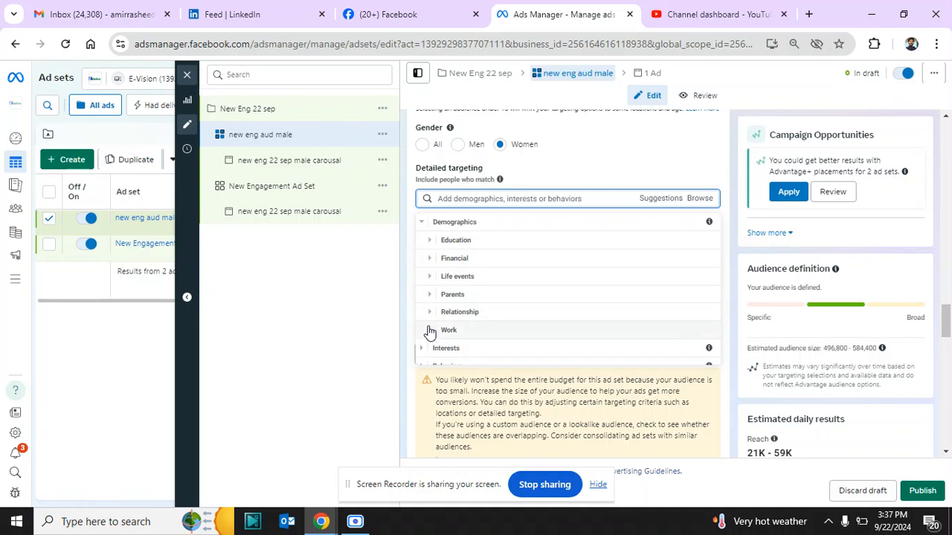
click(421, 224)
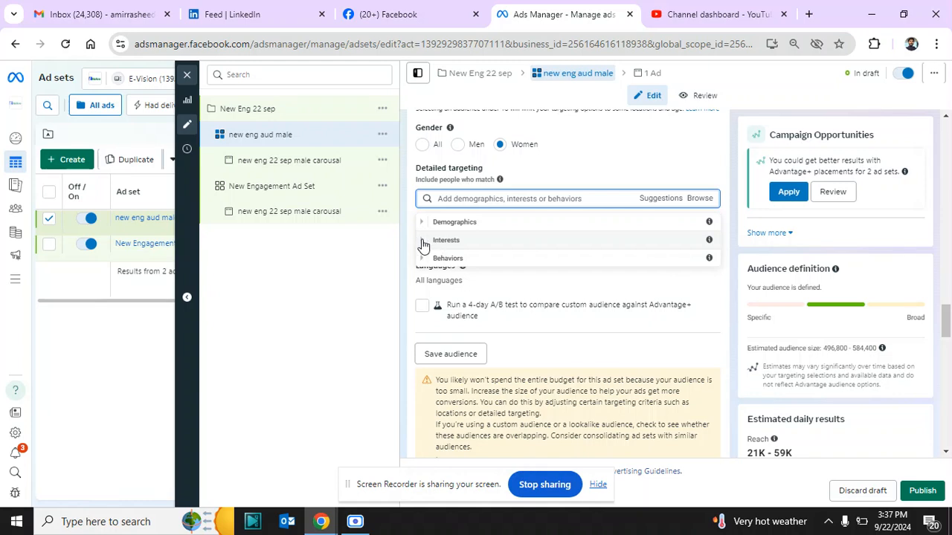
click(422, 240)
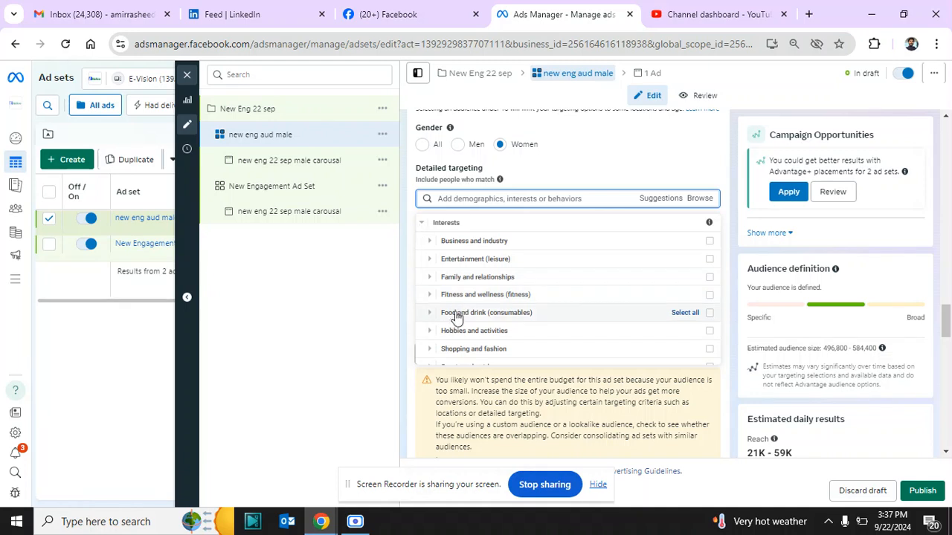
click(422, 225)
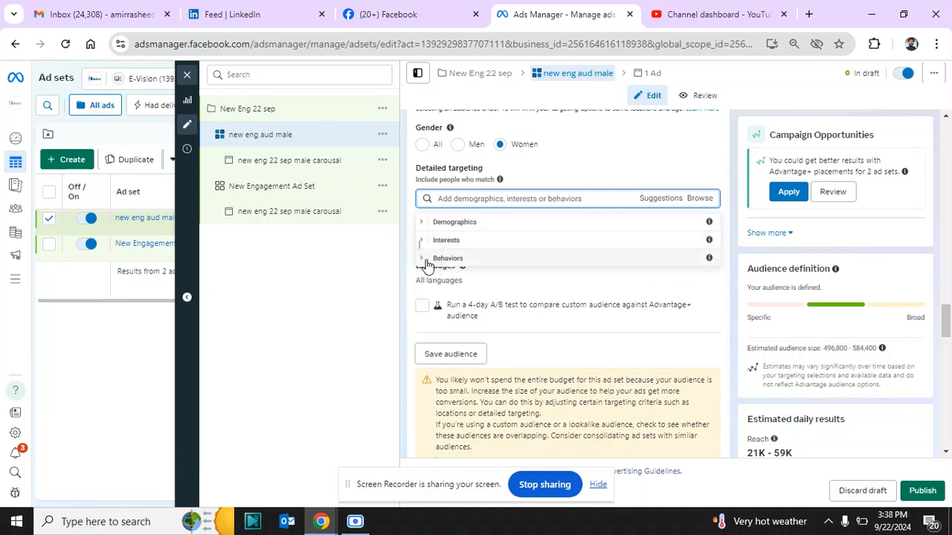
click(422, 259)
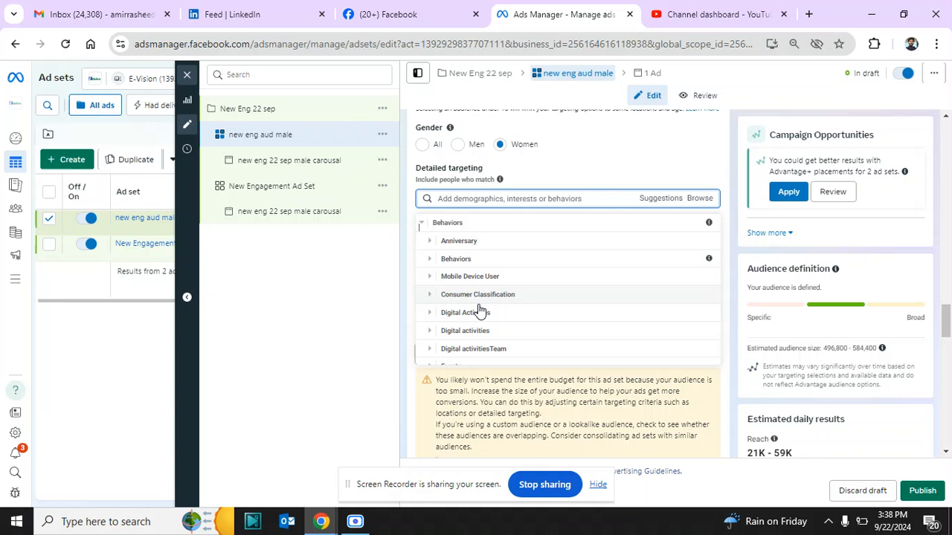
click(421, 223)
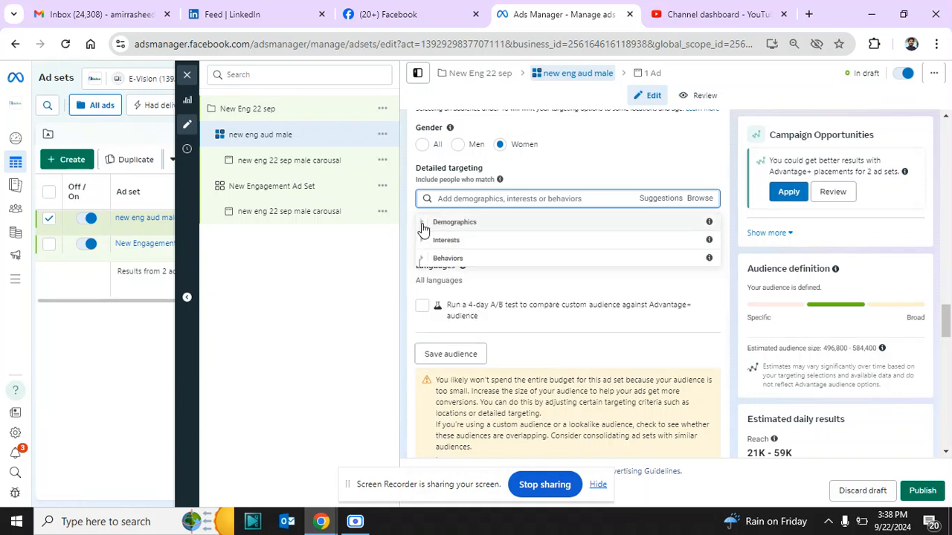
click(334, 333)
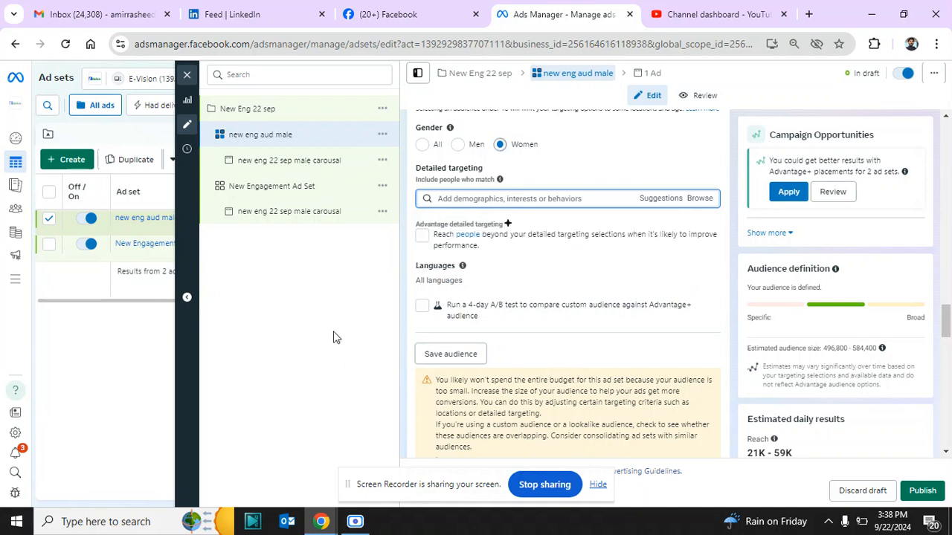
Search the detailed targeting for "ladies dress" and include the Ladies Dresses (website) interest.
click(532, 199)
text(ladies)
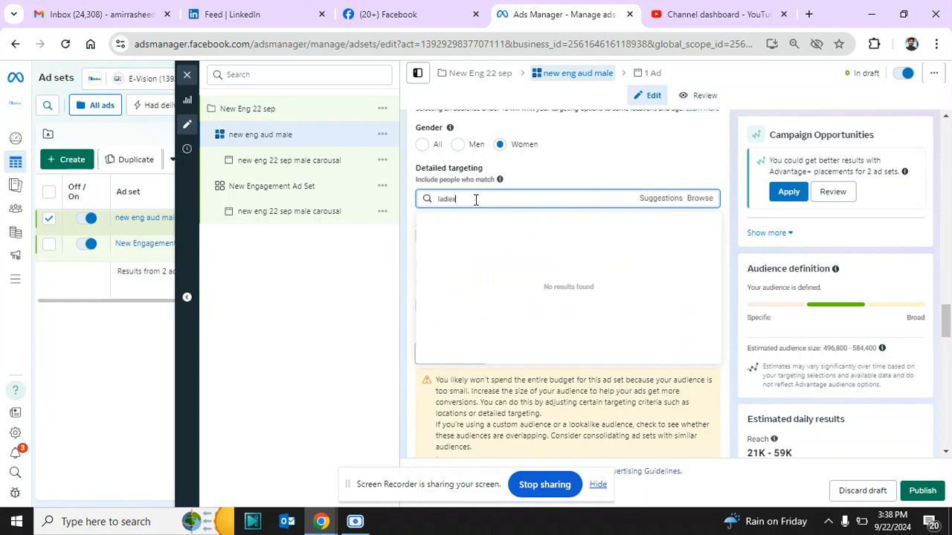
text( dress)
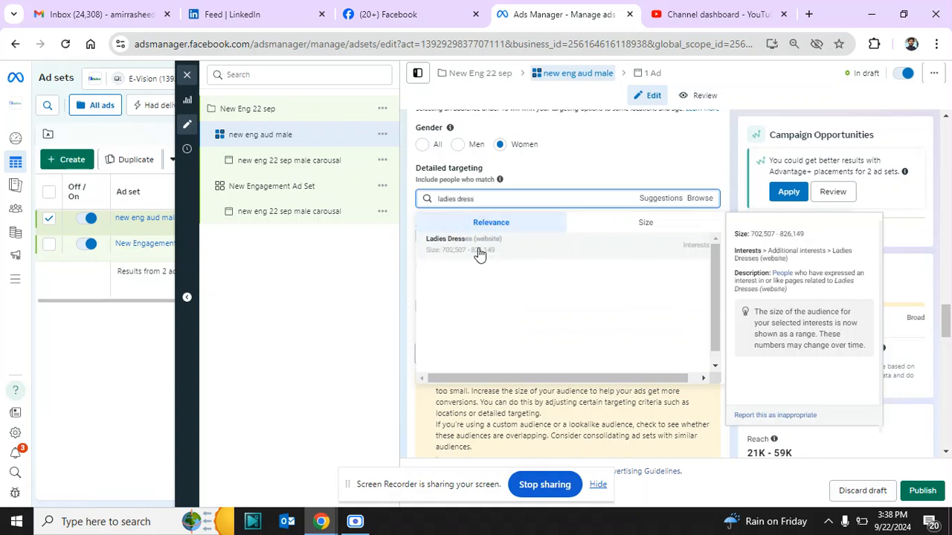
click(663, 256)
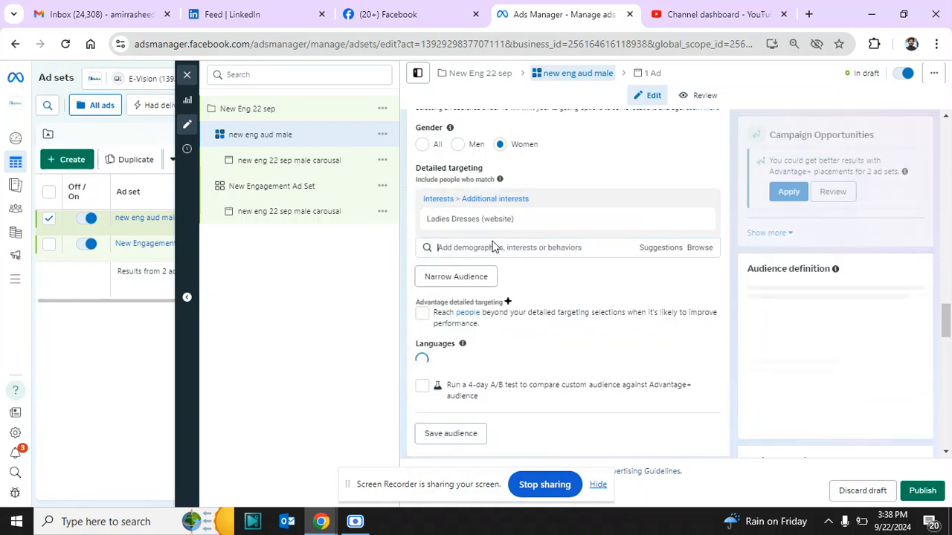
Include the suggested Fashion accessories (accessories) interest in the detailed targeting.
click(656, 250)
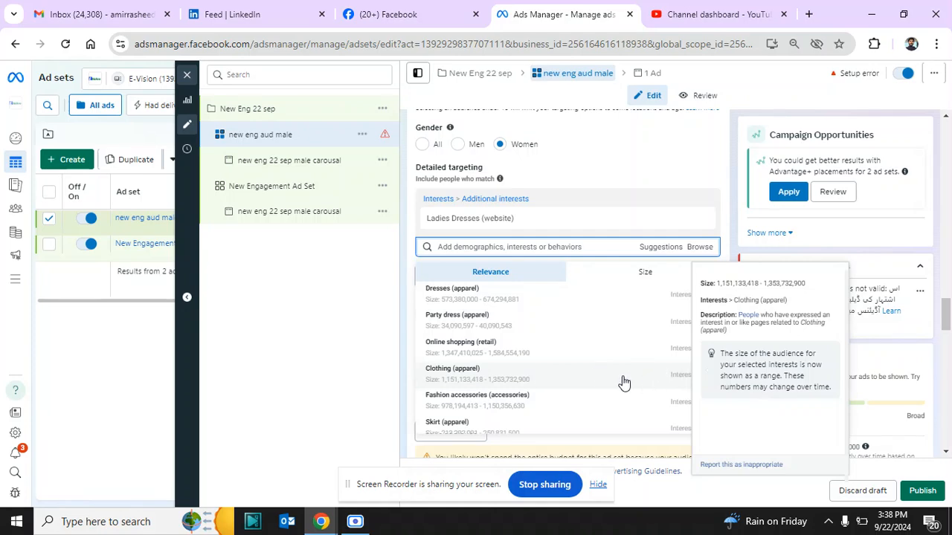
click(676, 411)
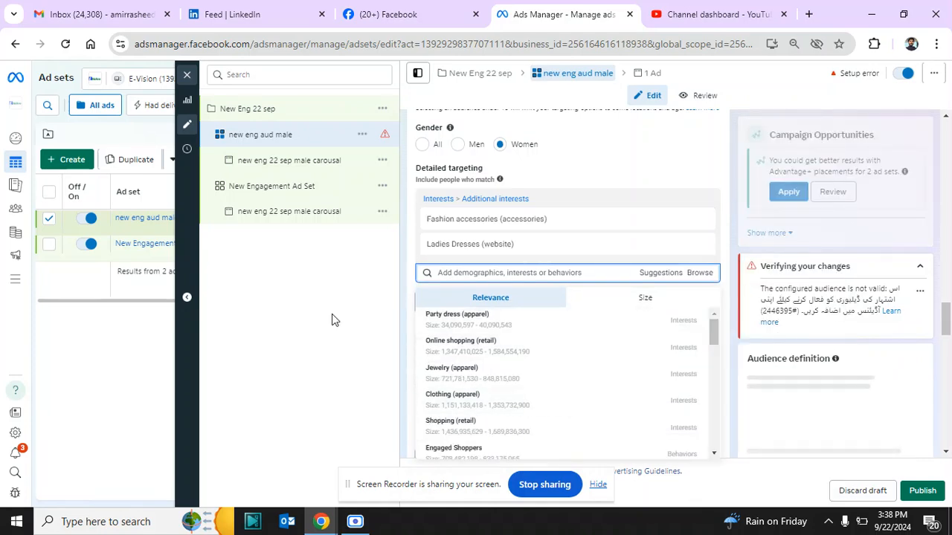
click(332, 314)
Narrow the audience with an additional must-also-match condition under the two included interests, leaving its criteria empty.
mouse_move(494, 245)
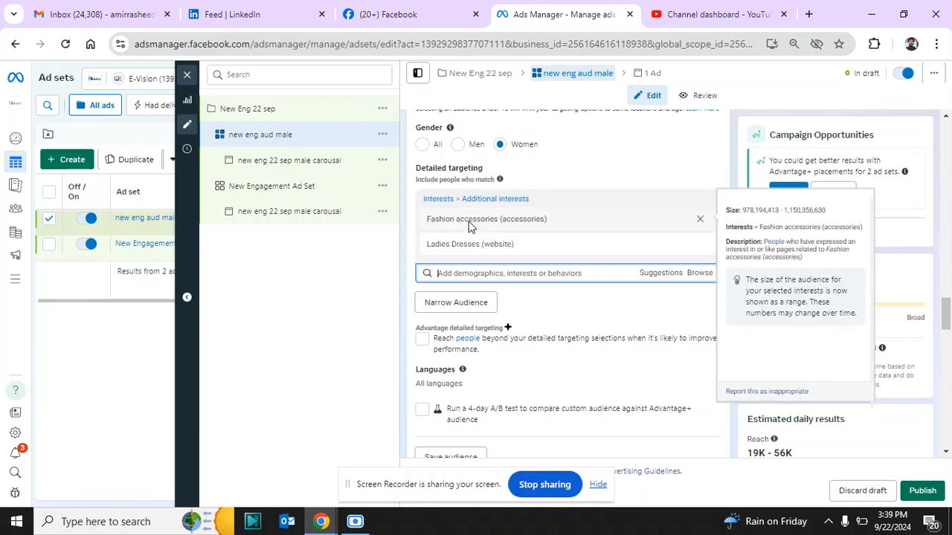
mouse_move(459, 251)
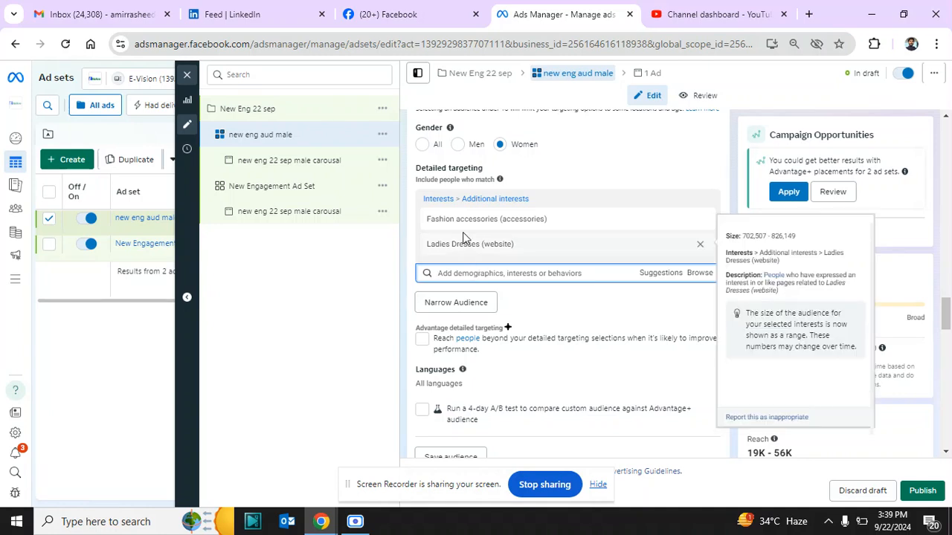
mouse_move(461, 220)
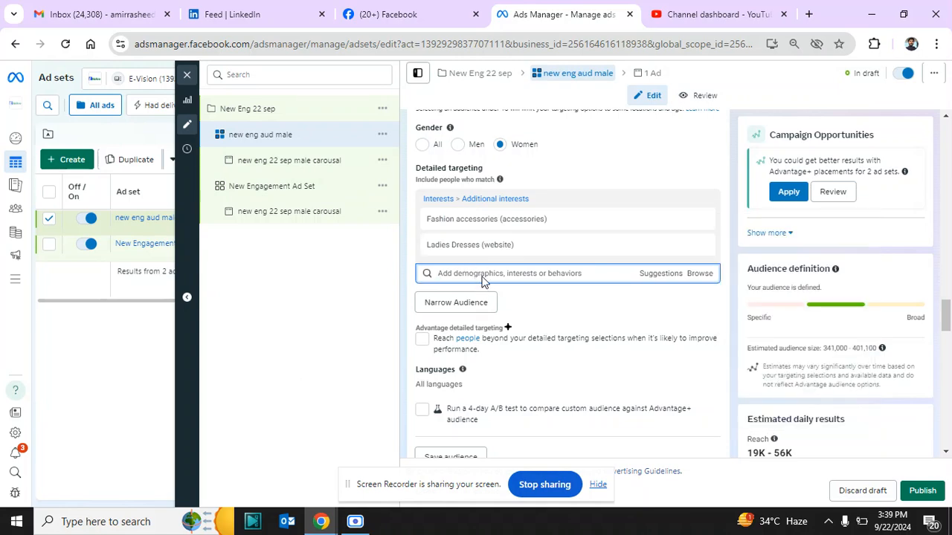
click(455, 303)
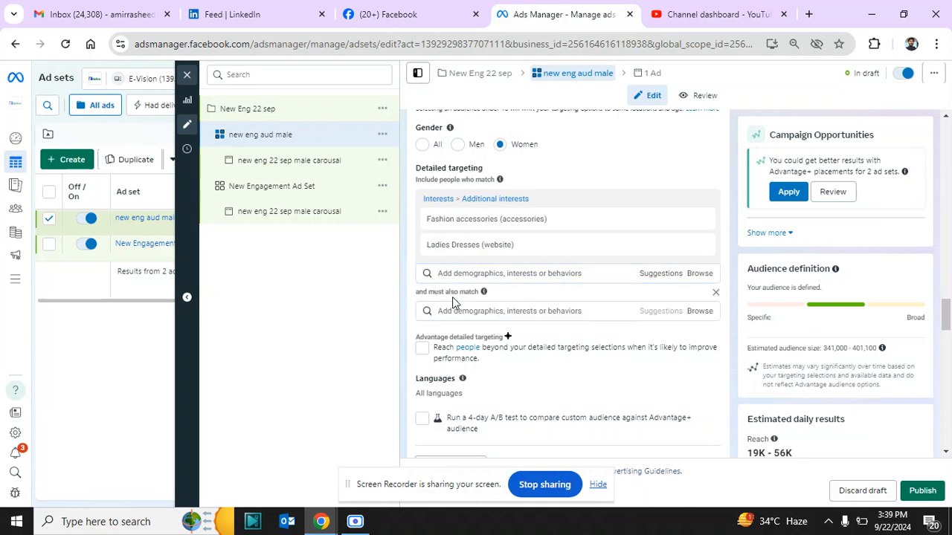
mouse_move(454, 223)
mouse_move(463, 246)
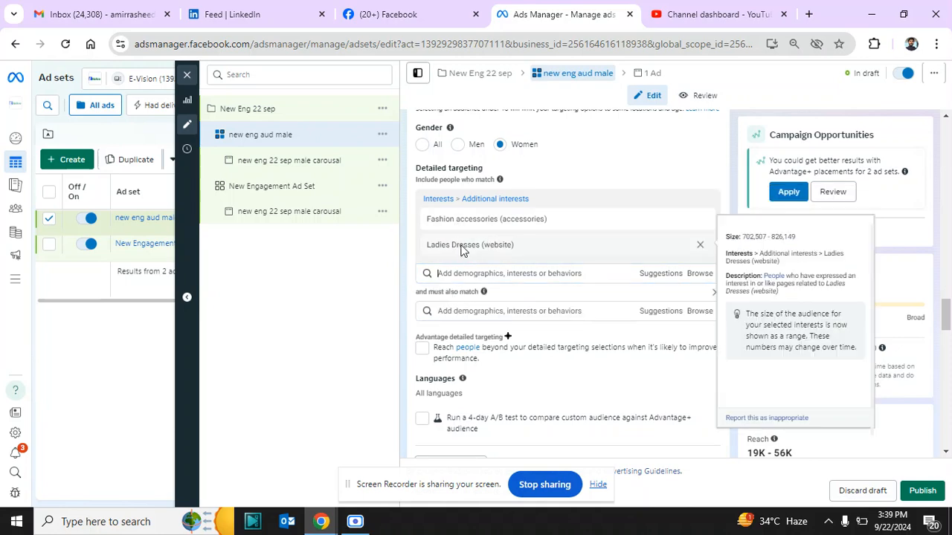
click(468, 311)
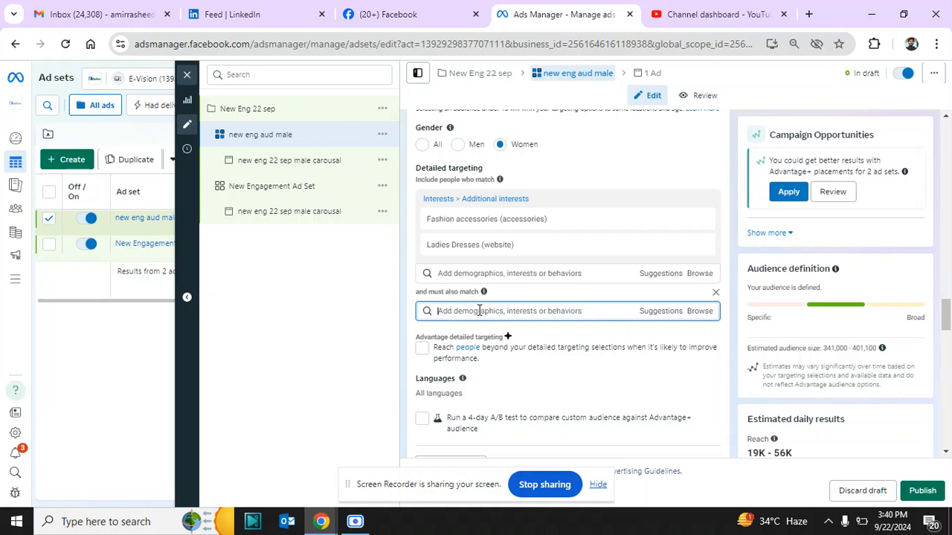
click(332, 358)
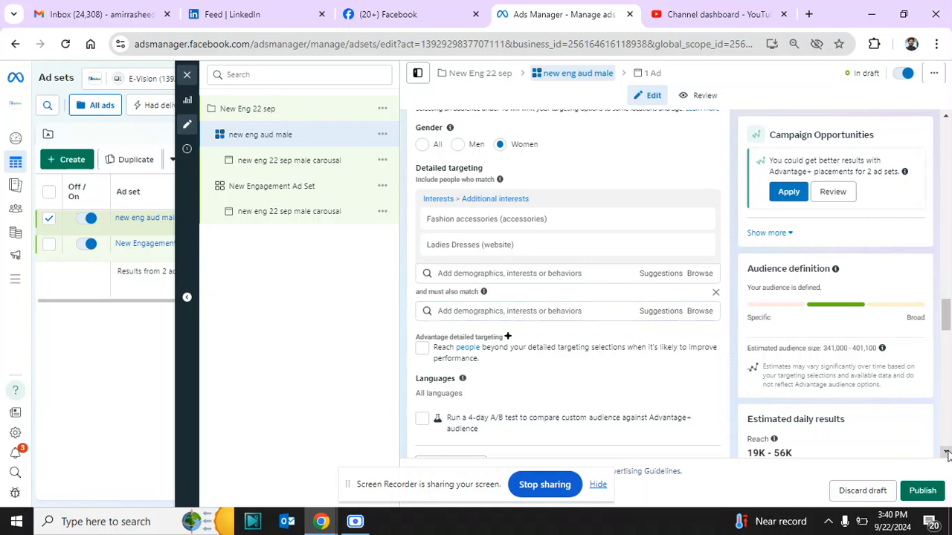
Review the new eng aud male ad set's placements and its carousal ad's call to action and message template, and return to the ad set.
scroll(946, 455, down, 5)
scroll(946, 455, down, 5)
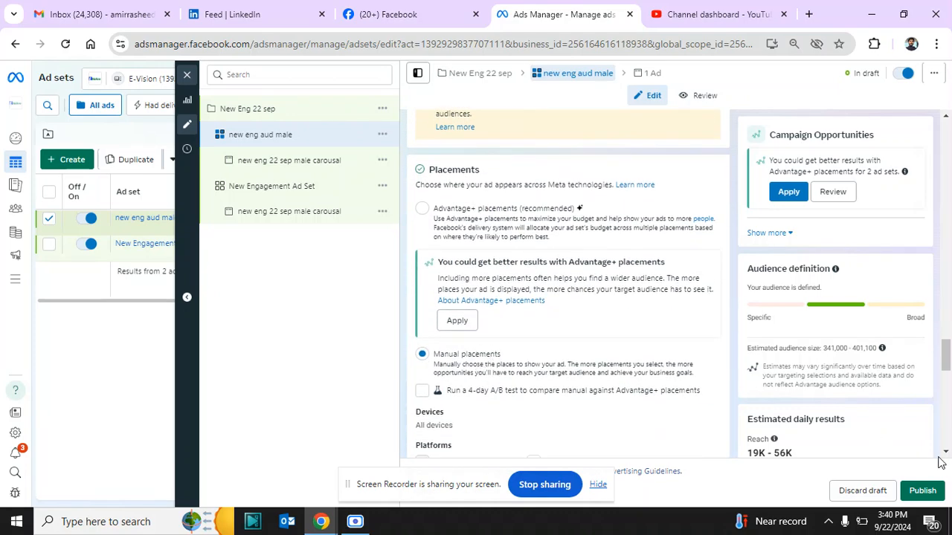
scroll(945, 455, down, 6)
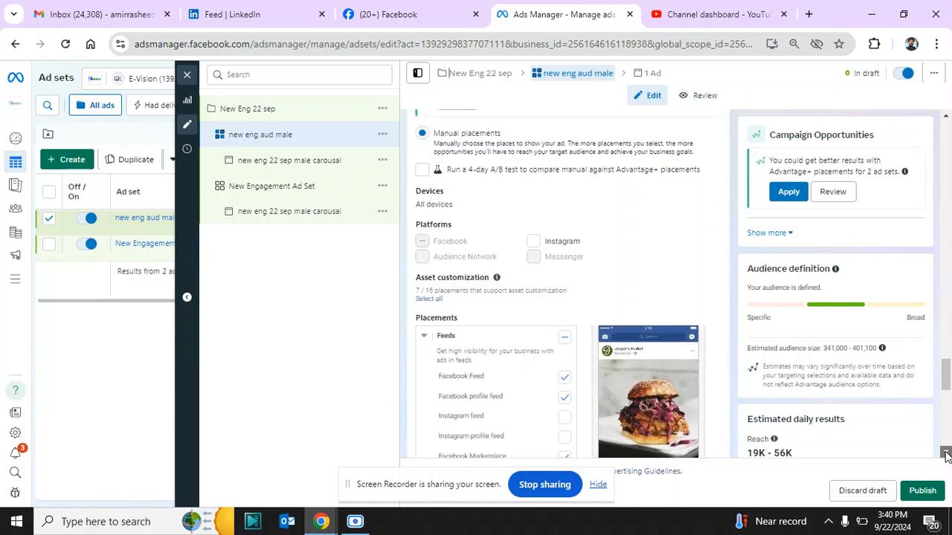
scroll(946, 455, down, 8)
scroll(946, 455, down, 8)
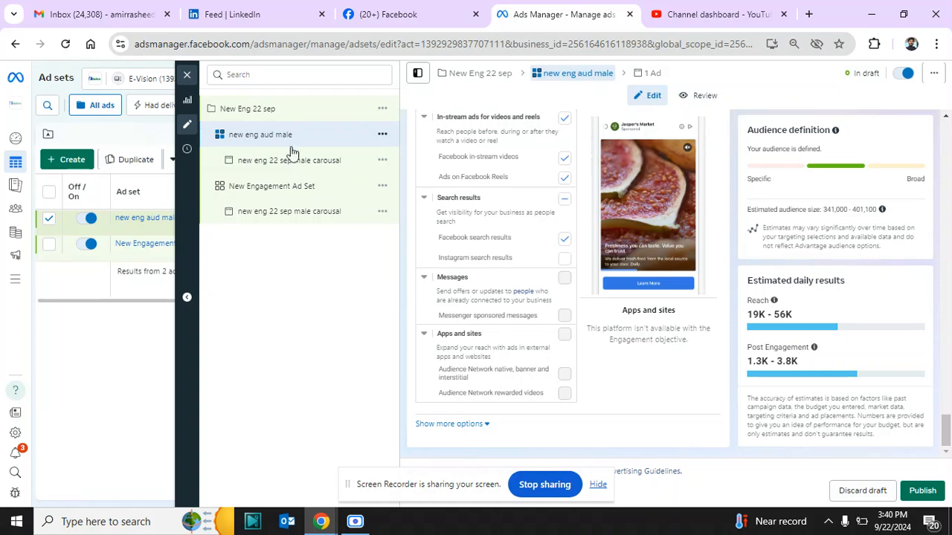
click(305, 165)
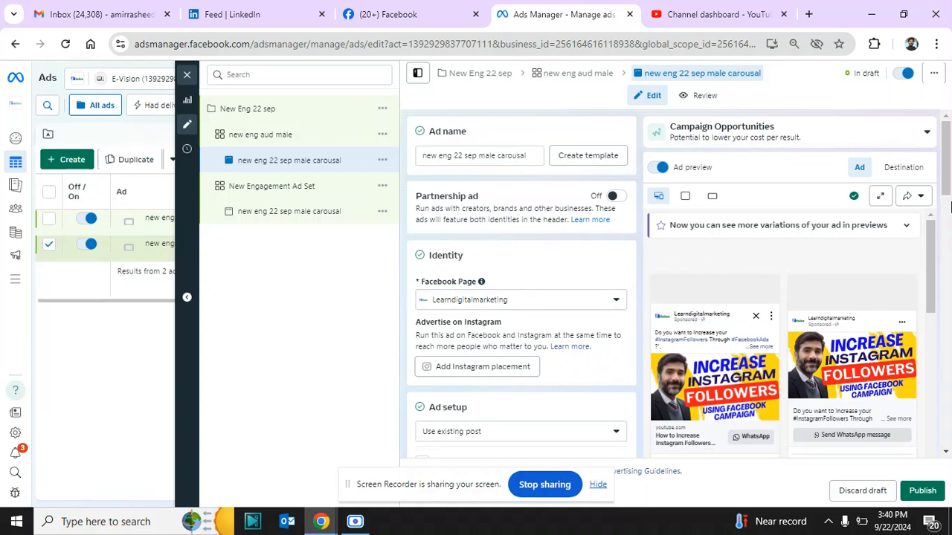
drag(947, 166, 906, 340)
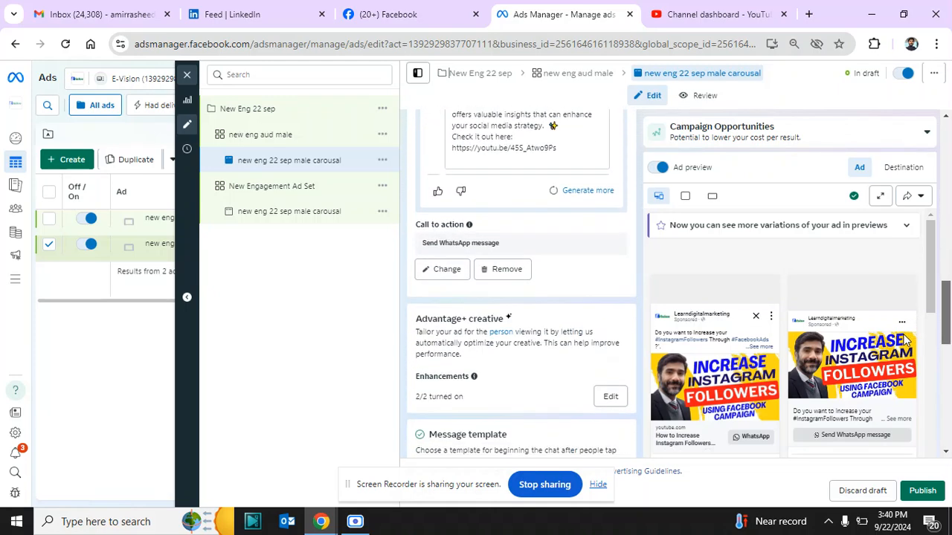
drag(946, 312, 943, 366)
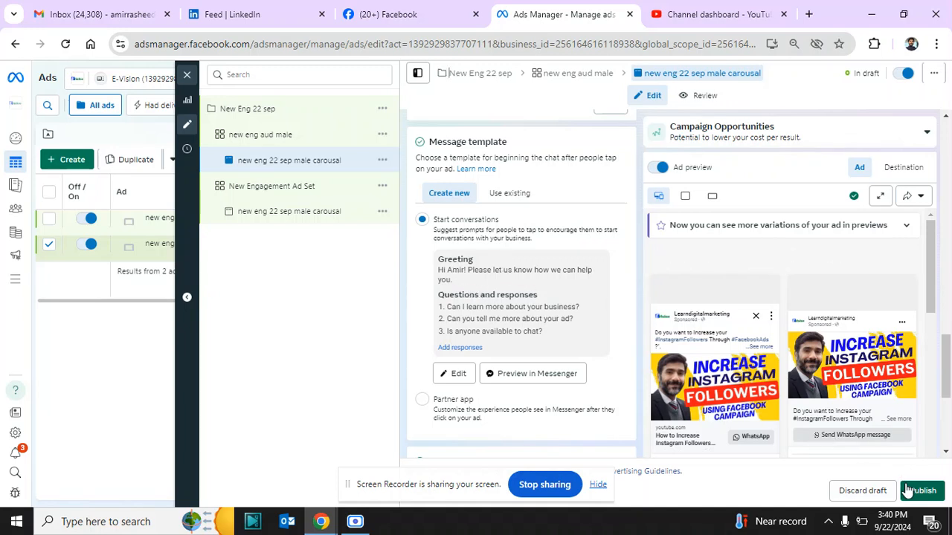
click(257, 141)
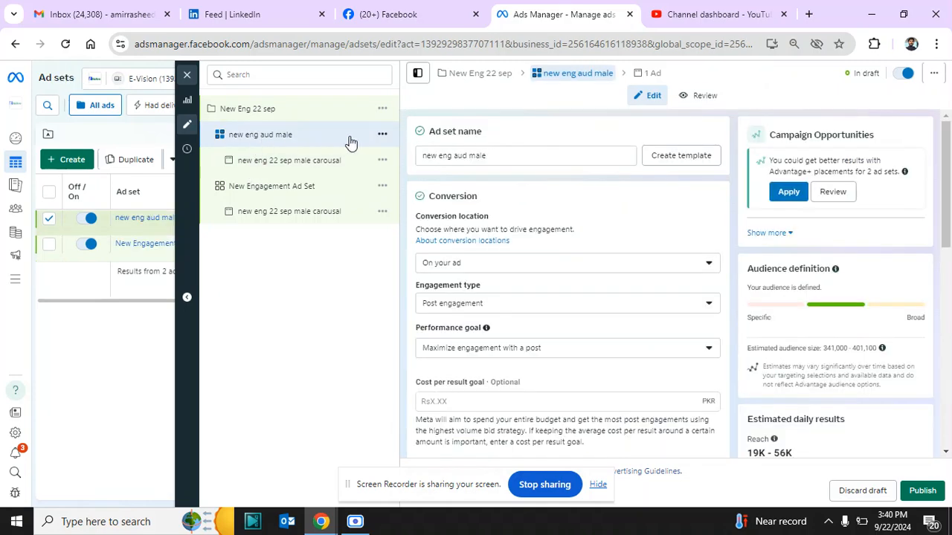